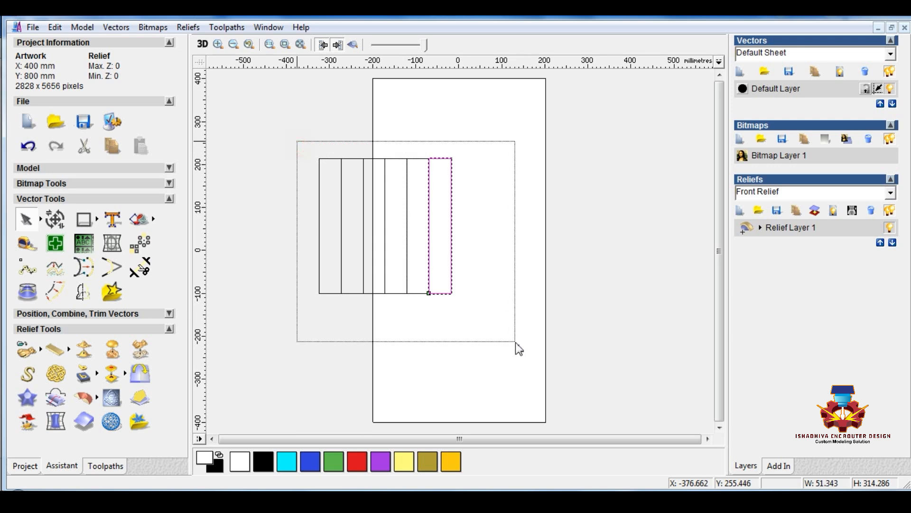
Resize the six selected rectangles together to 400 mm wide and 800 mm high, with width and height unlinked
click(55, 219)
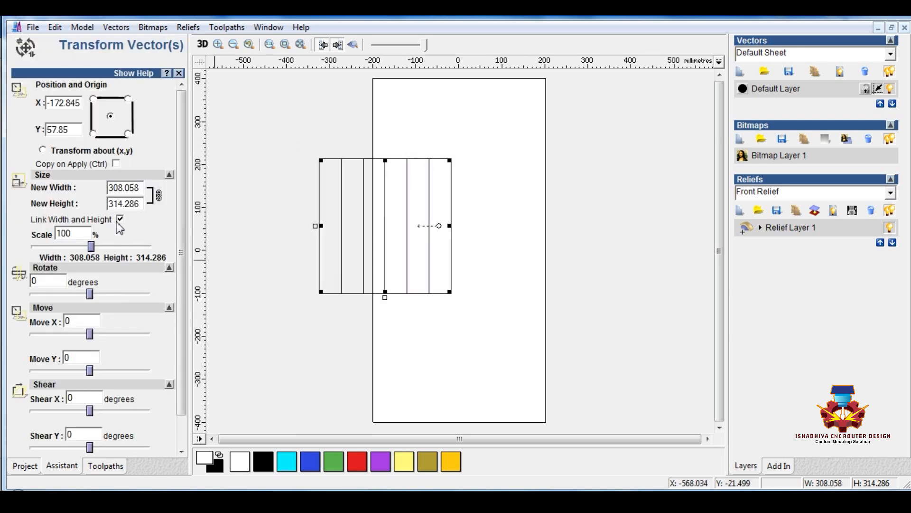
click(120, 220)
key(shift+Tab)
key(shift+Tab)
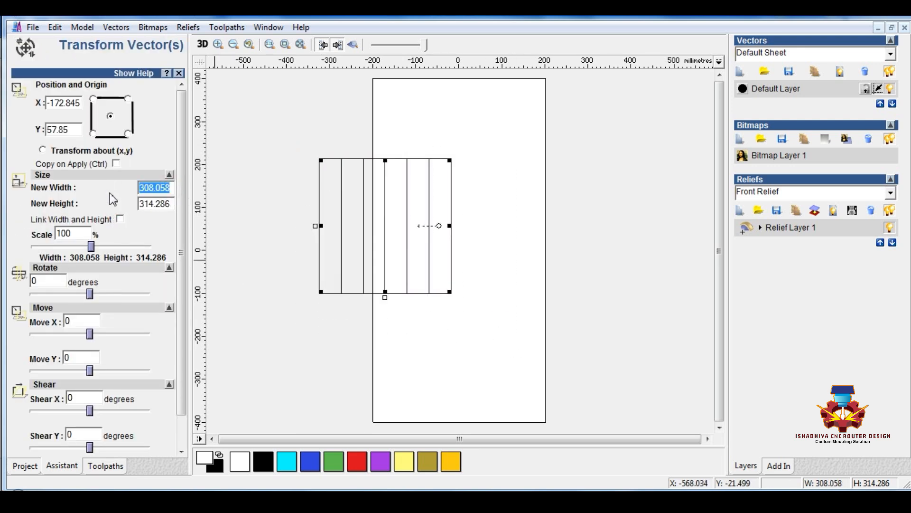
text(400)
key(Tab)
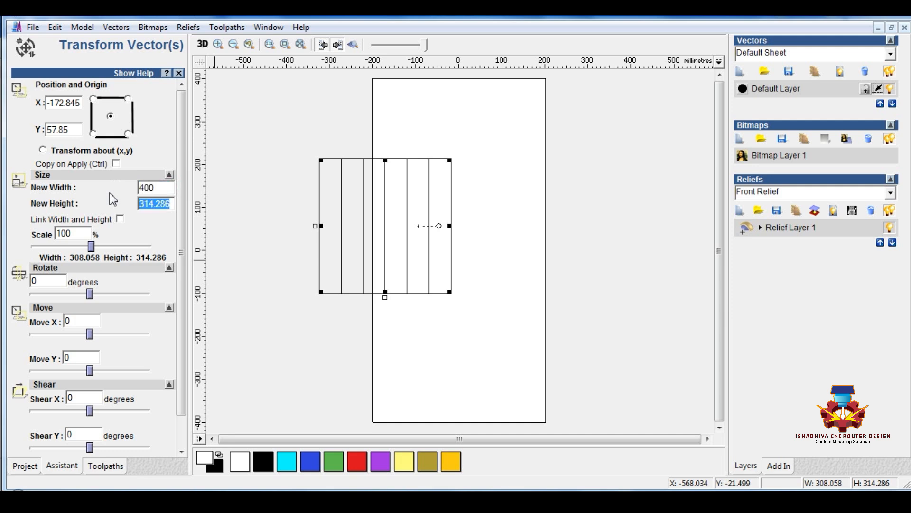
text(800)
scroll(110, 384, down, 2)
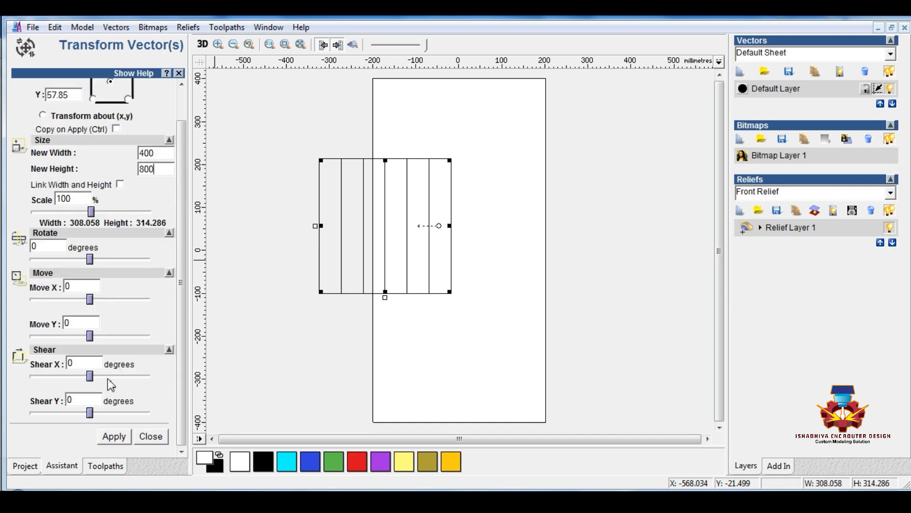
click(112, 436)
click(151, 437)
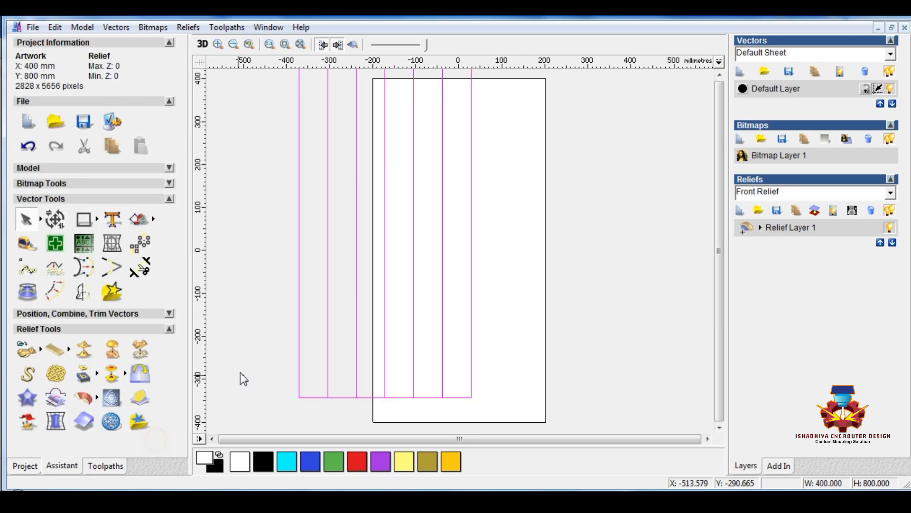
Centre the selected group of rectangles on the page and deselect it
click(170, 313)
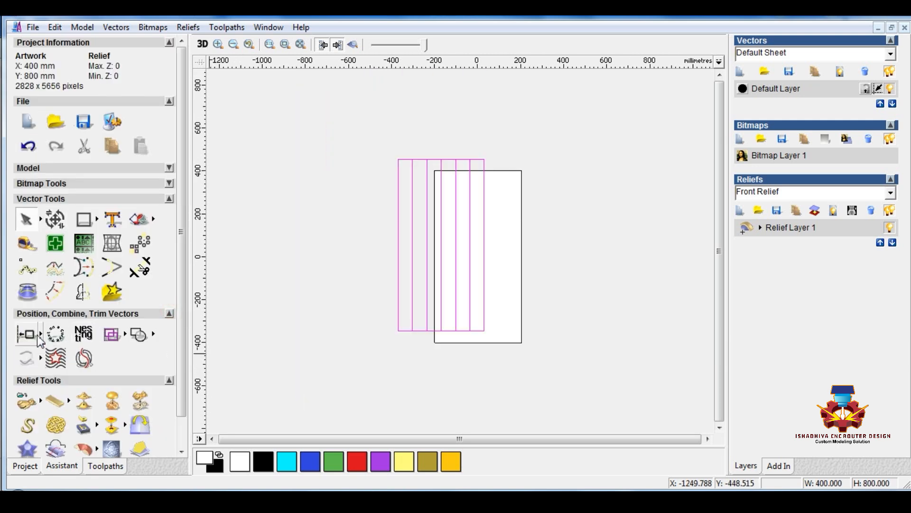
mouse_move(41, 334)
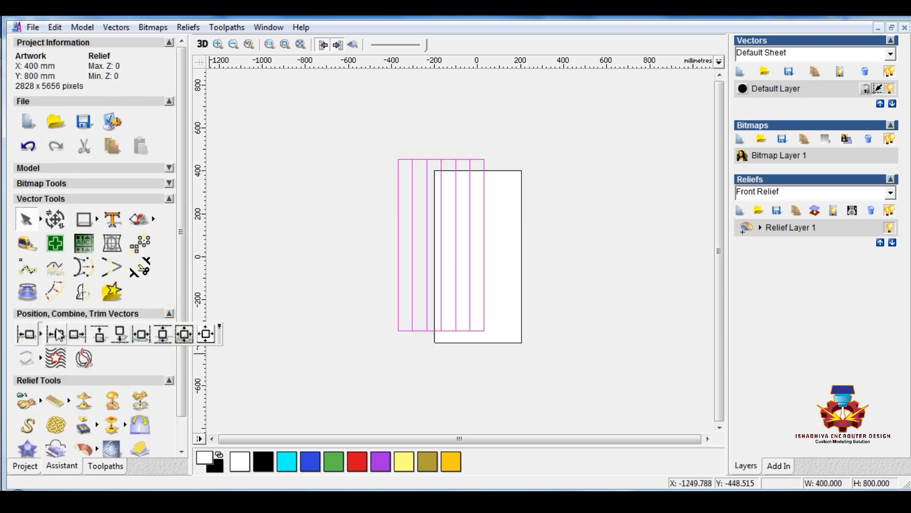
click(205, 331)
click(352, 328)
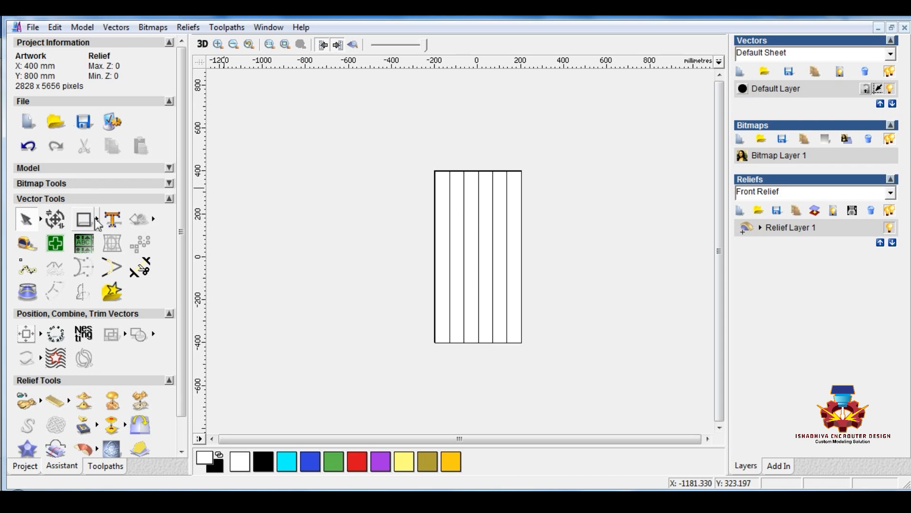
Draw a vertical polyline about 971 mm long through the rectangles, extending past both ends, and centre it on the page
mouse_move(97, 219)
click(148, 222)
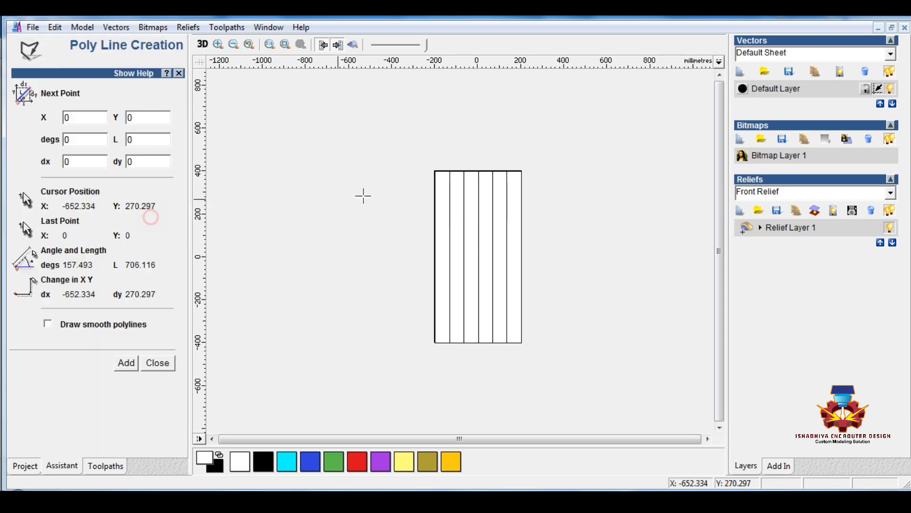
click(478, 357)
click(479, 149)
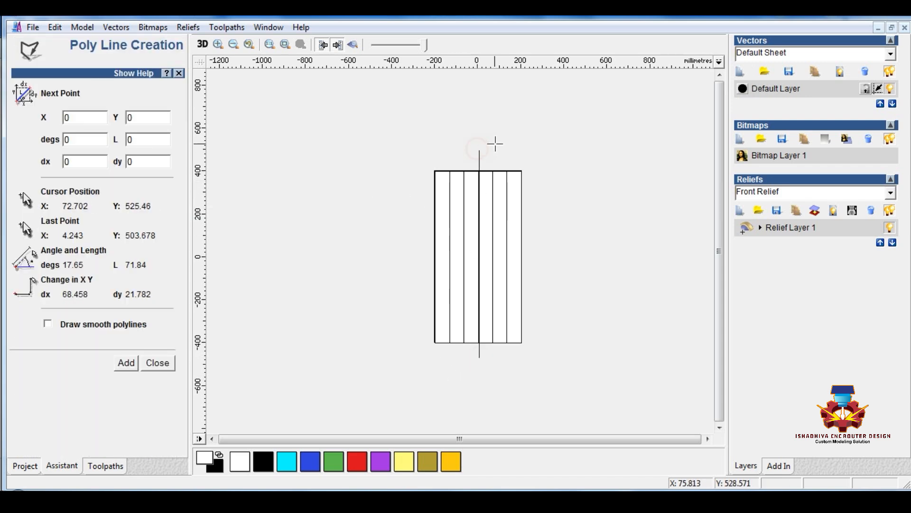
key(Escape)
click(478, 157)
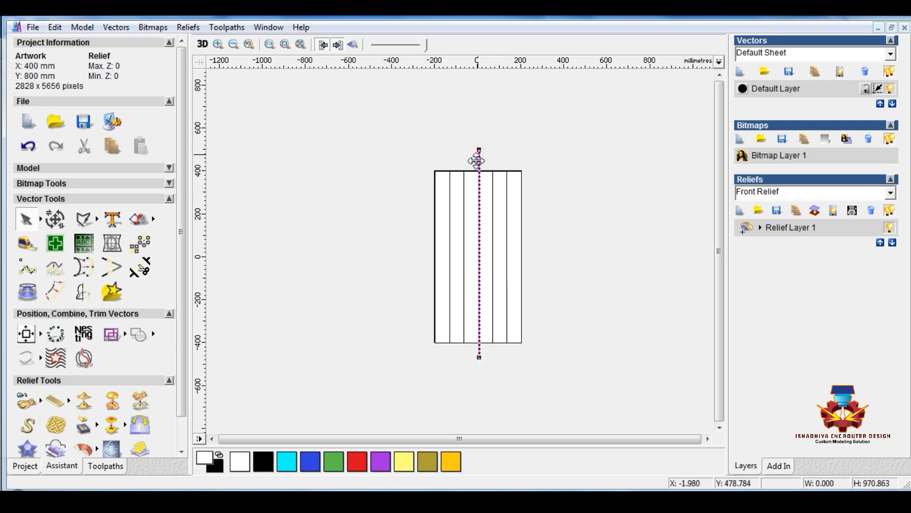
click(398, 386)
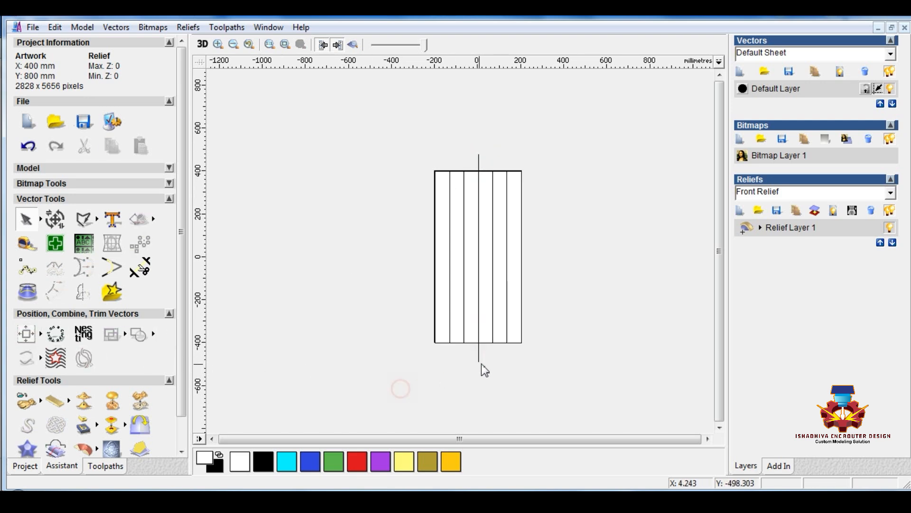
Draw a small start-end-point arc about 12.7 mm wide and 6.8 mm high just below the page's lower-left corner
scroll(481, 352, up, 2)
scroll(481, 353, up, 1)
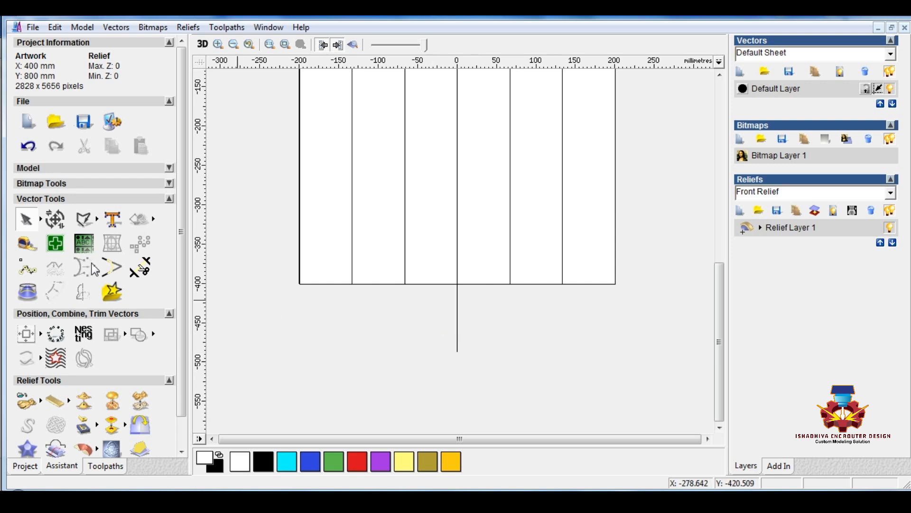
click(98, 219)
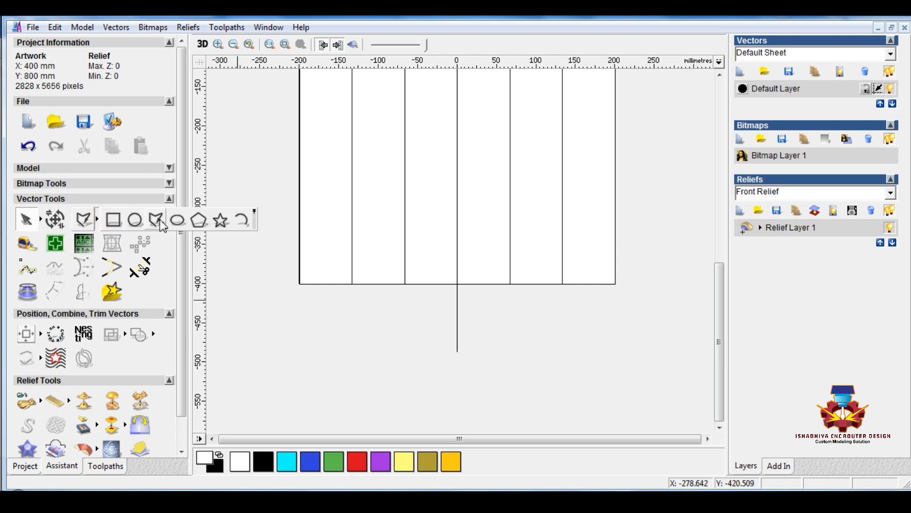
click(242, 220)
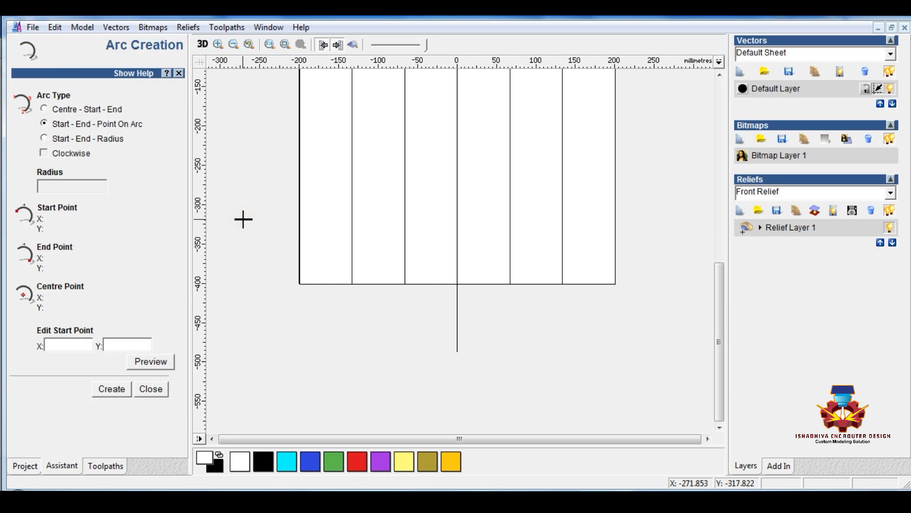
click(301, 304)
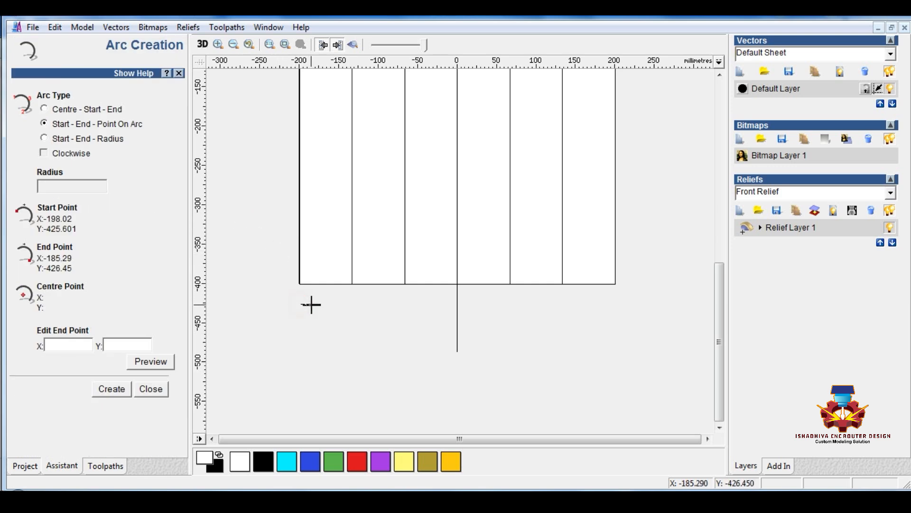
click(311, 305)
click(313, 304)
scroll(311, 304, up, 1)
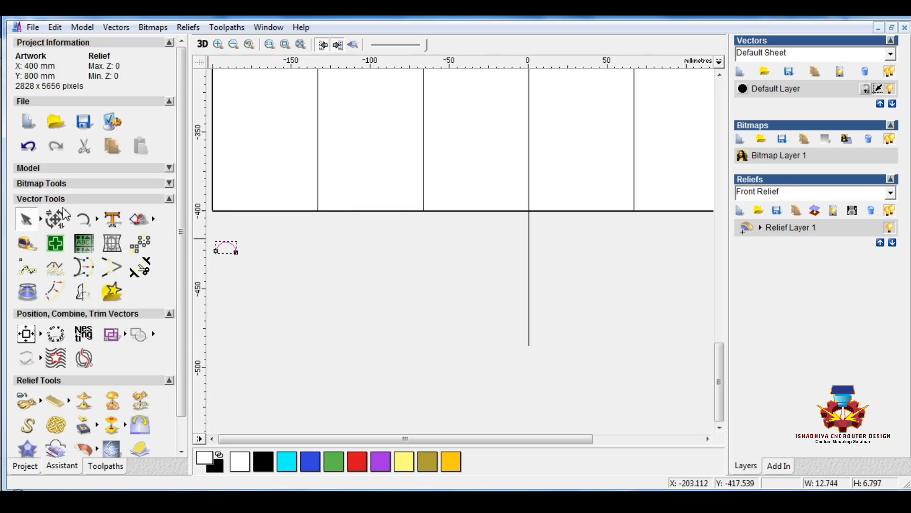
Resize the small arc to 10 mm wide and 5 mm high, with width and height unlinked
click(55, 219)
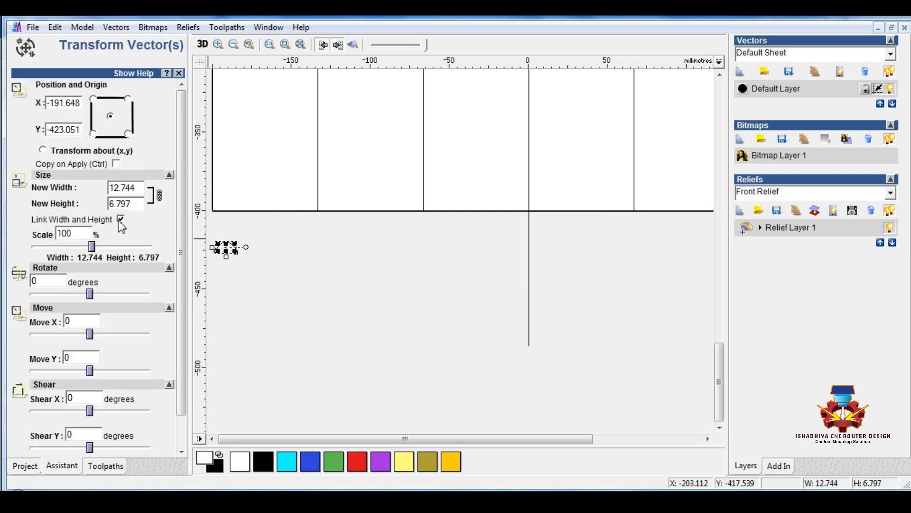
click(120, 219)
double_click(168, 203)
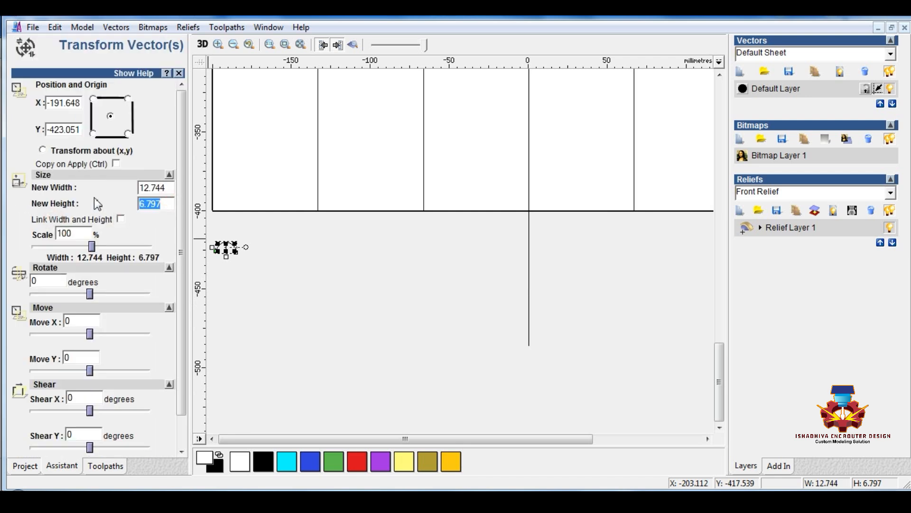
text(3)
key(BackSpace)
text(5)
drag(169, 188, 126, 188)
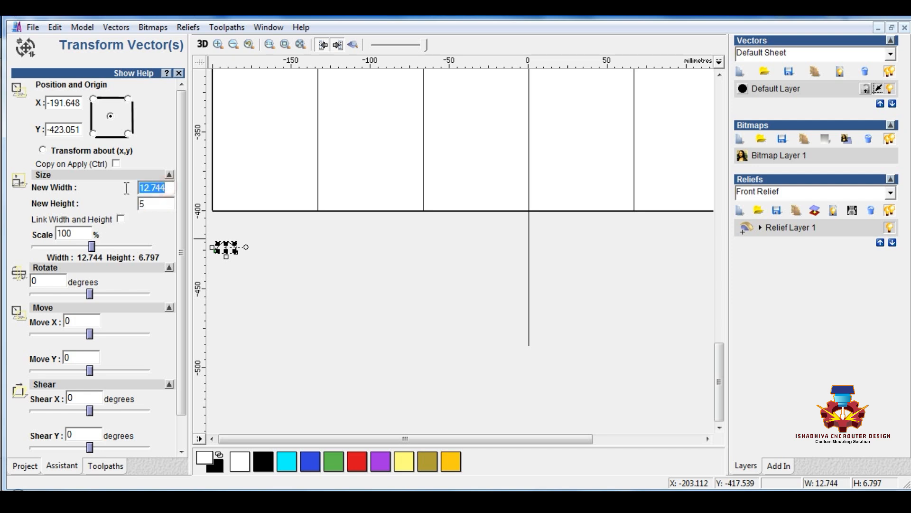
text(10)
scroll(91, 414, down, 1)
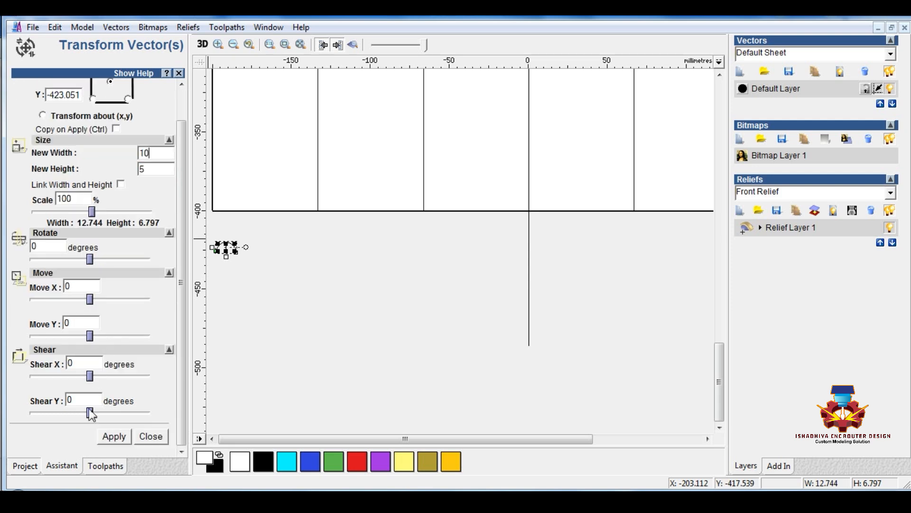
click(114, 435)
click(151, 436)
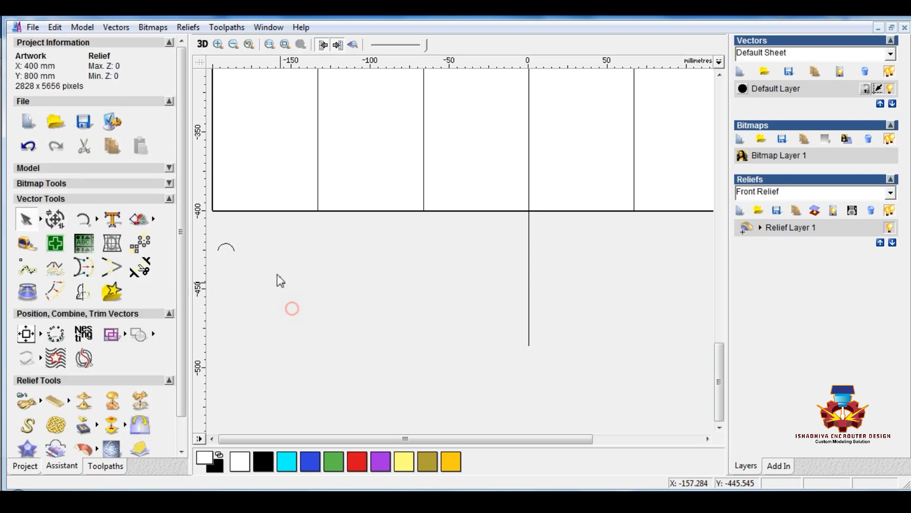
Mirror a copy of the arc vertically about its bottom edge and keep only the downward-curving arc
drag(226, 252, 215, 254)
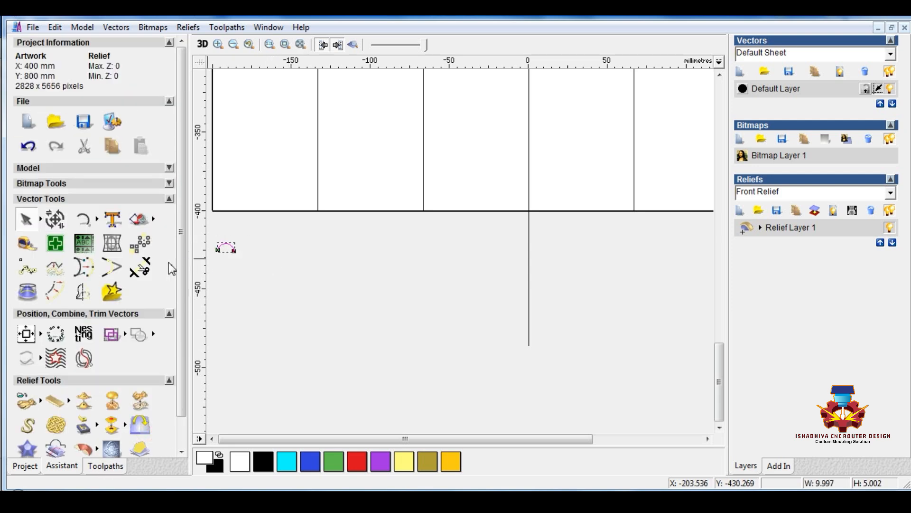
click(83, 290)
click(60, 189)
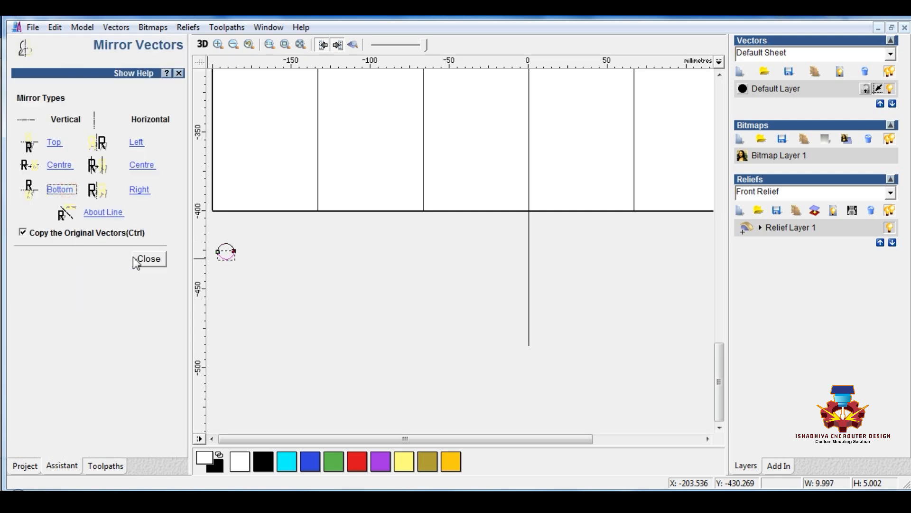
click(149, 259)
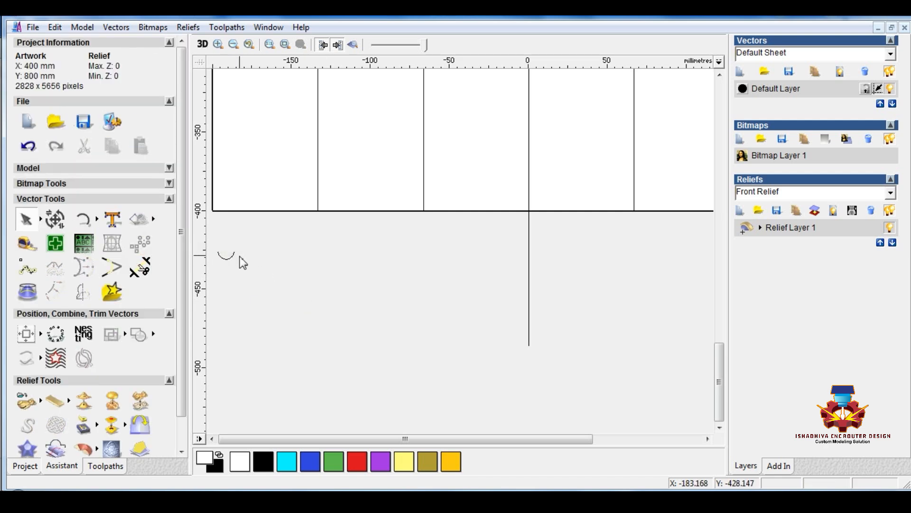
Draw a horizontal polyline about 55 mm long just below the small arc
scroll(233, 261, up, 1)
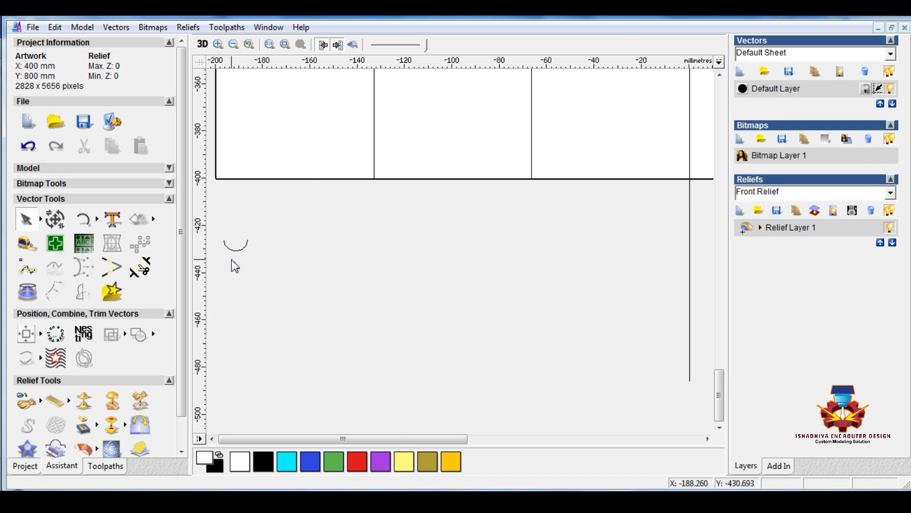
click(96, 218)
click(96, 213)
click(152, 220)
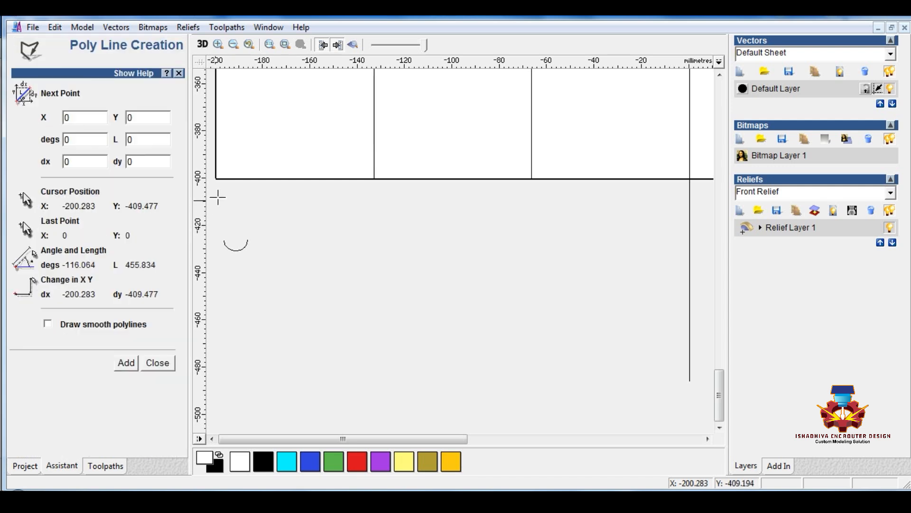
click(234, 266)
key(Escape)
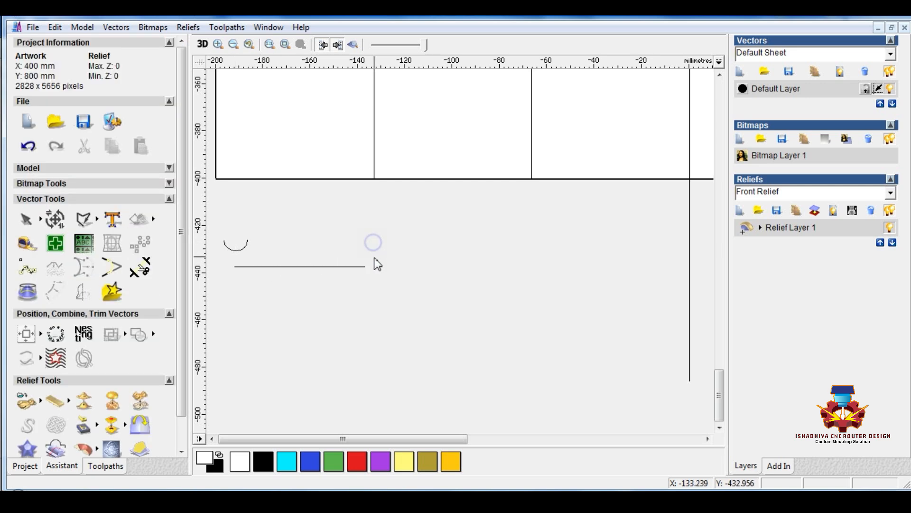
Look up the width of the first vertical strip in Transform Vectors for use on the horizontal line
click(358, 266)
click(56, 219)
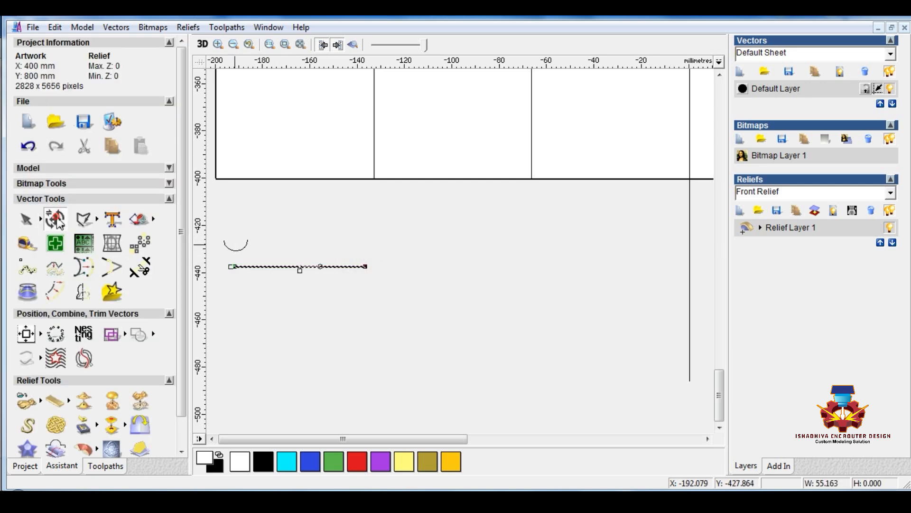
click(121, 219)
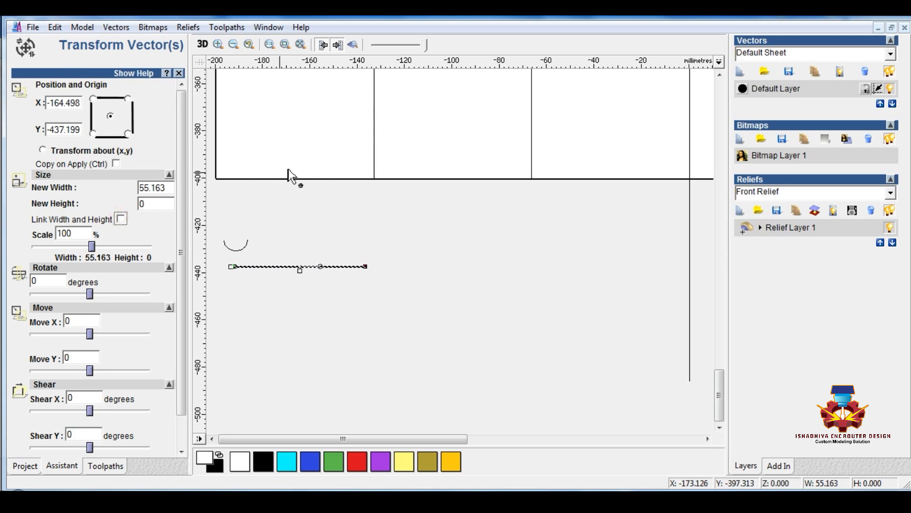
click(301, 179)
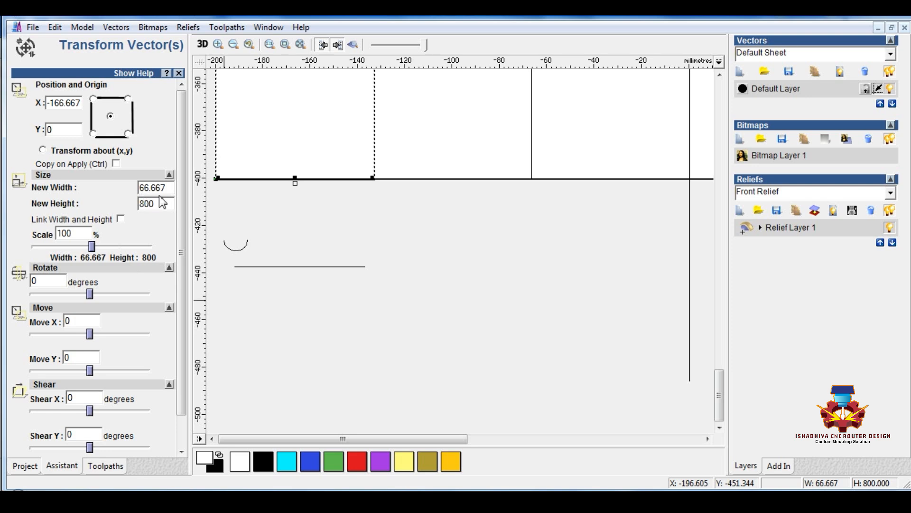
drag(167, 191, 150, 189)
click(251, 267)
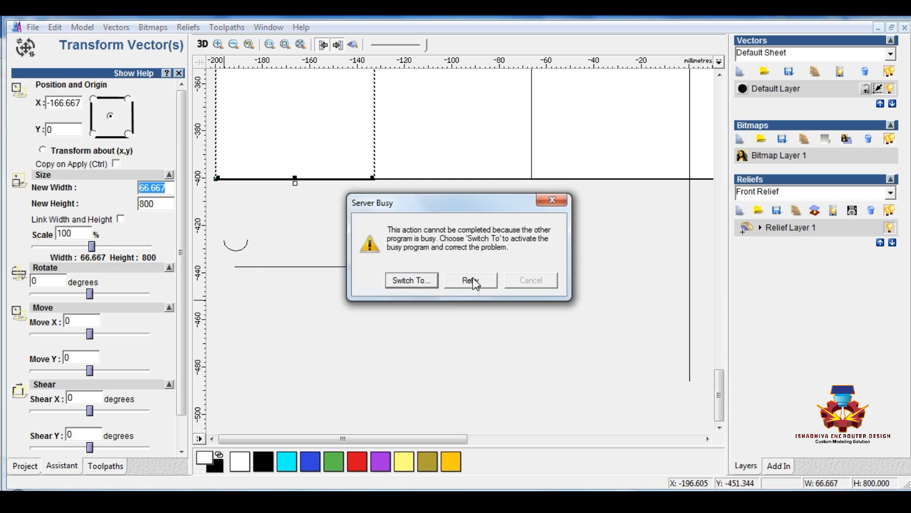
click(471, 280)
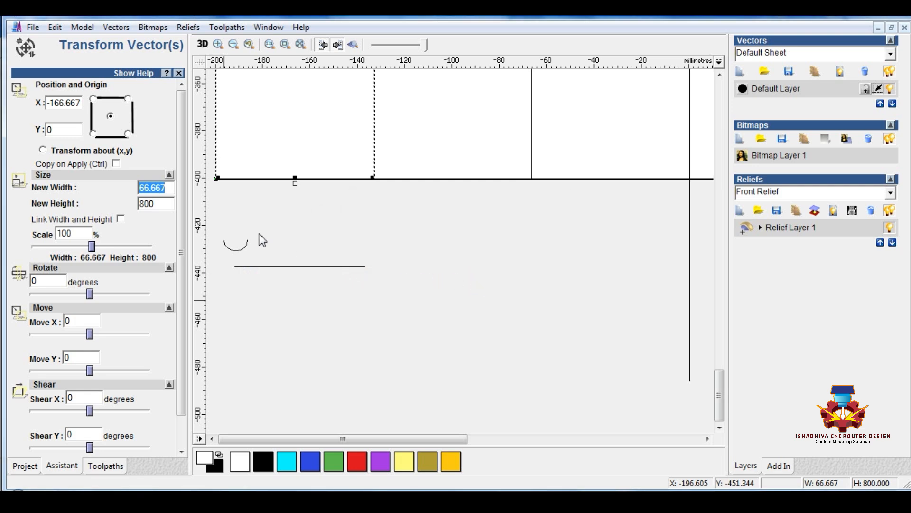
click(179, 73)
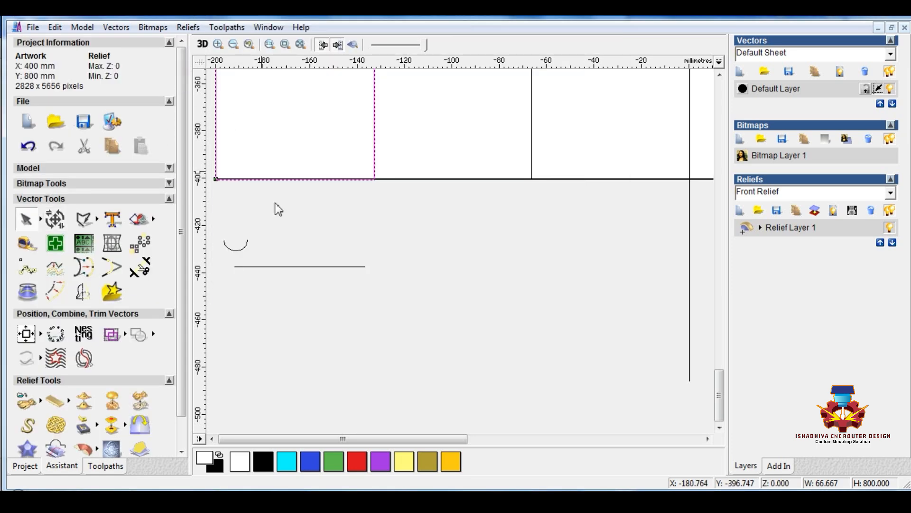
Resize the horizontal line below the page to 66.667 mm wide
click(286, 266)
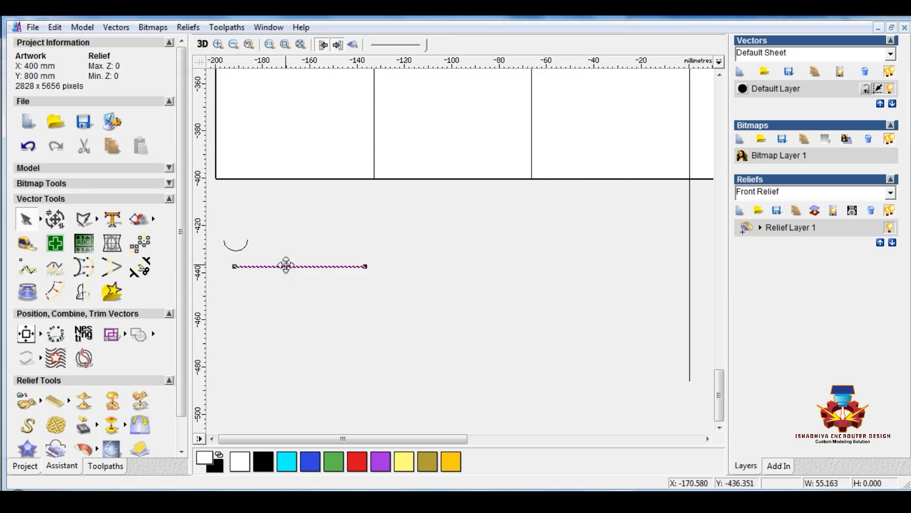
click(60, 221)
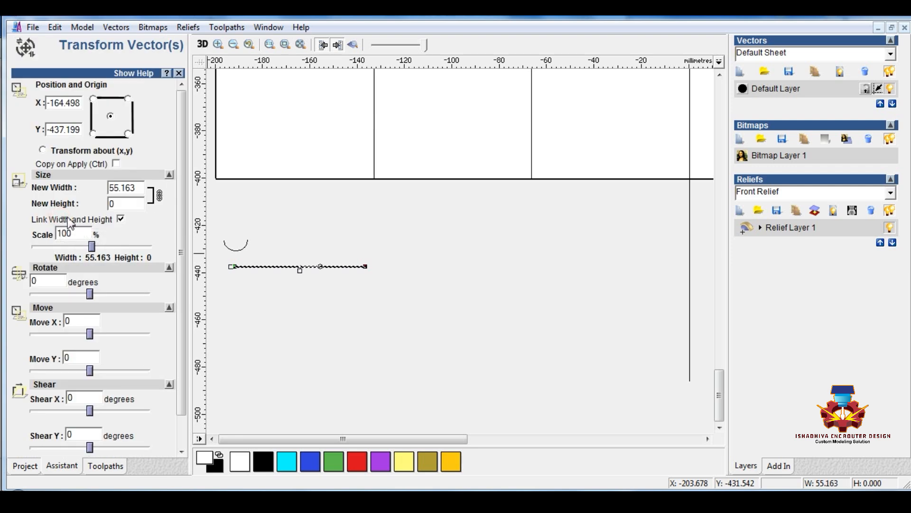
double_click(136, 188)
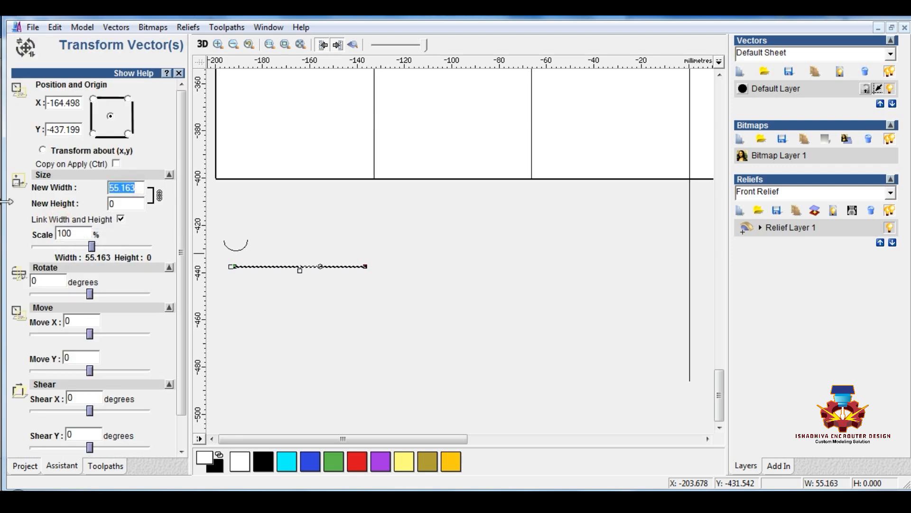
text(66.667)
scroll(97, 442, down, 1)
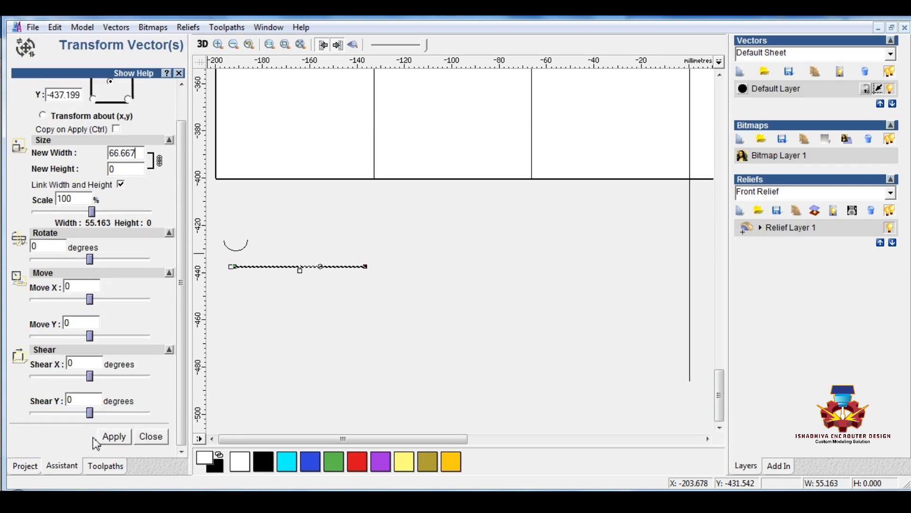
click(114, 436)
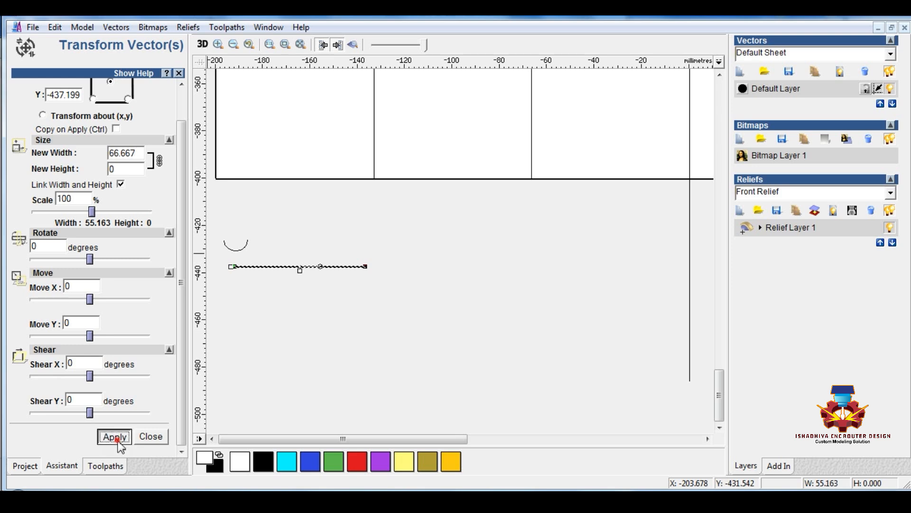
click(151, 436)
Place copies of the small arc on the horizontal line, with their lowest points on its two endpoints
drag(214, 227, 222, 266)
click(248, 240)
drag(248, 235, 381, 264)
click(277, 288)
Trim away the inner halves of the two end arcs and delete the spare arc above the line
click(139, 267)
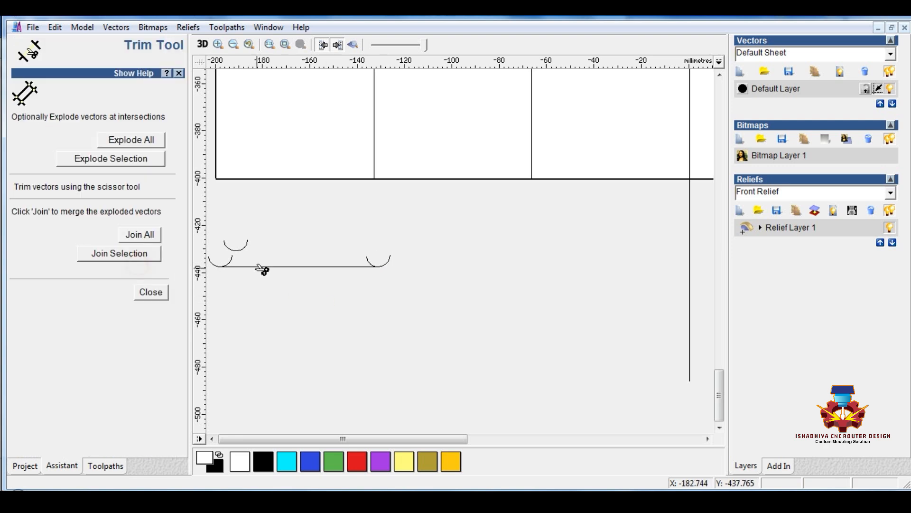
click(227, 262)
click(372, 262)
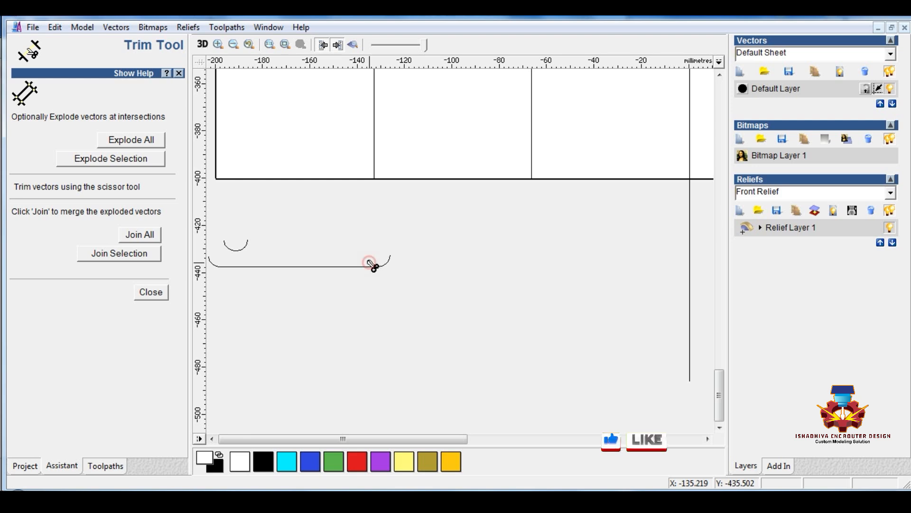
click(151, 292)
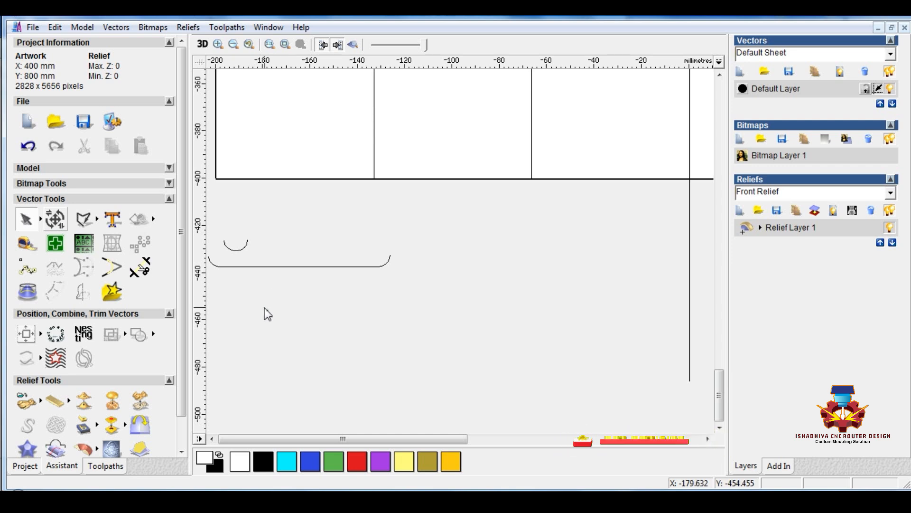
click(240, 250)
key(Delete)
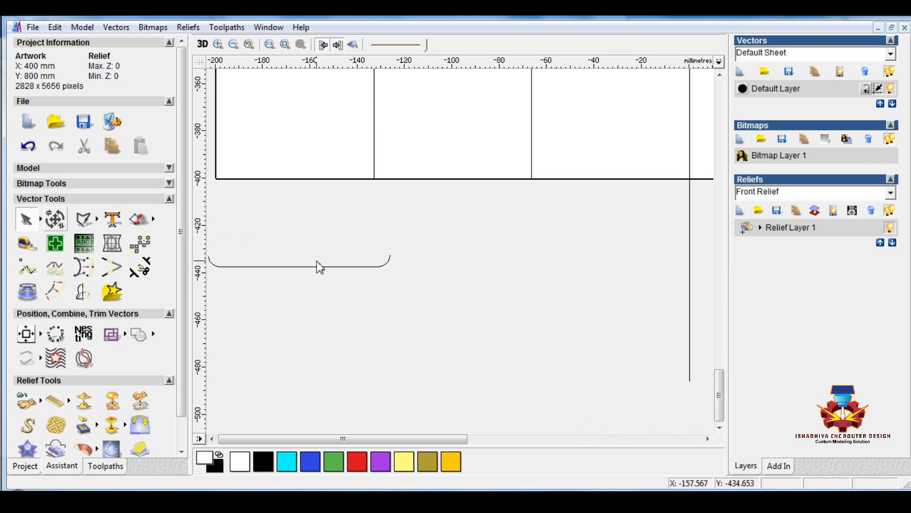
Copy the 66.667 mm line to start at the upper end of the second quarter arc, and delete the original line
click(321, 267)
scroll(366, 271, down, 3)
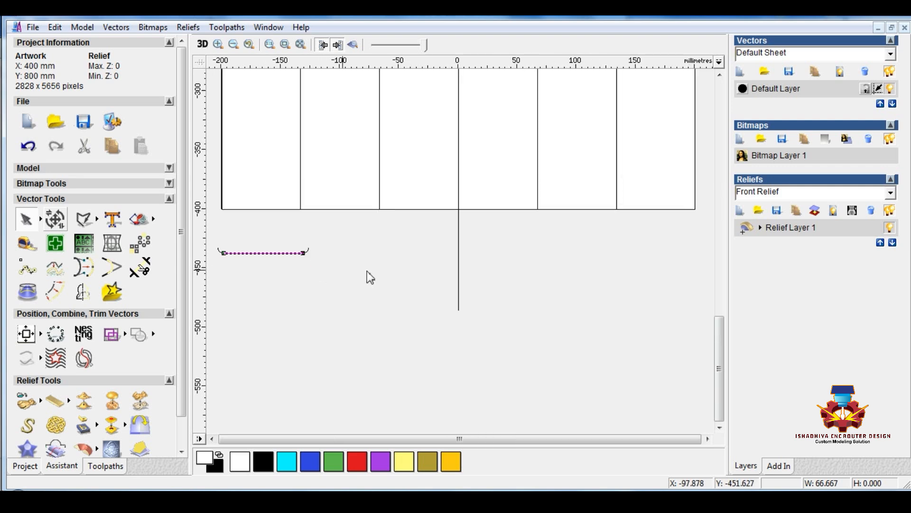
scroll(257, 252, up, 3)
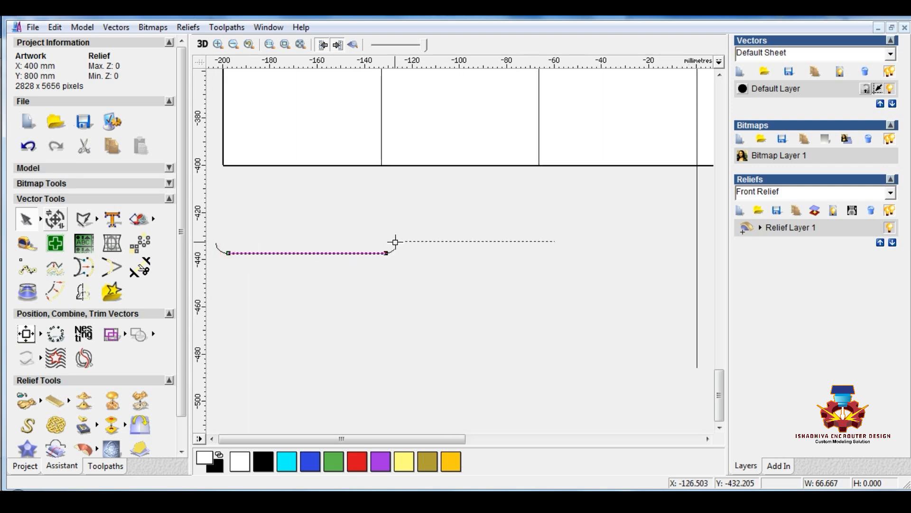
ctrl+drag(395, 242, 397, 241)
click(373, 276)
click(371, 255)
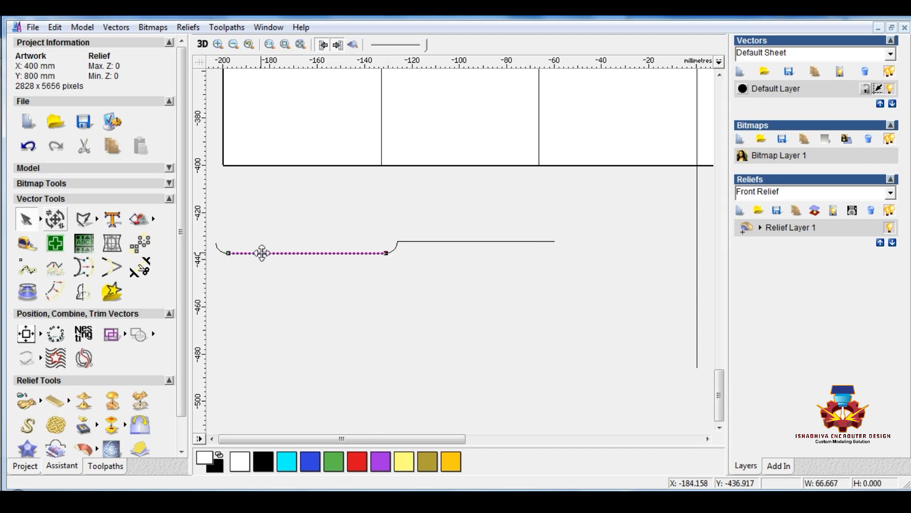
key(Delete)
Copy the first quarter arc against the second one and onto the raised line's far end, and delete the original arc
drag(253, 231, 550, 242)
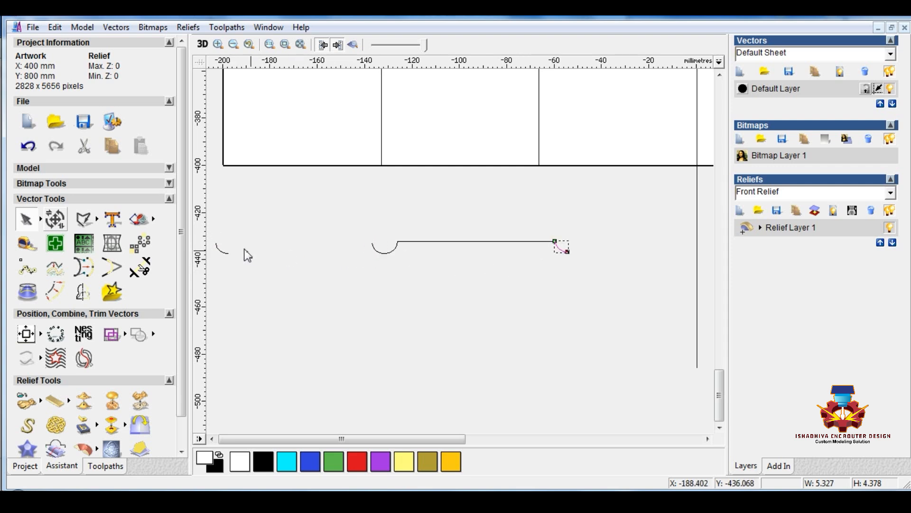
drag(208, 274, 210, 273)
key(Delete)
Move the whole arc and line profile to just below the page's lower-left corner
drag(312, 206, 683, 335)
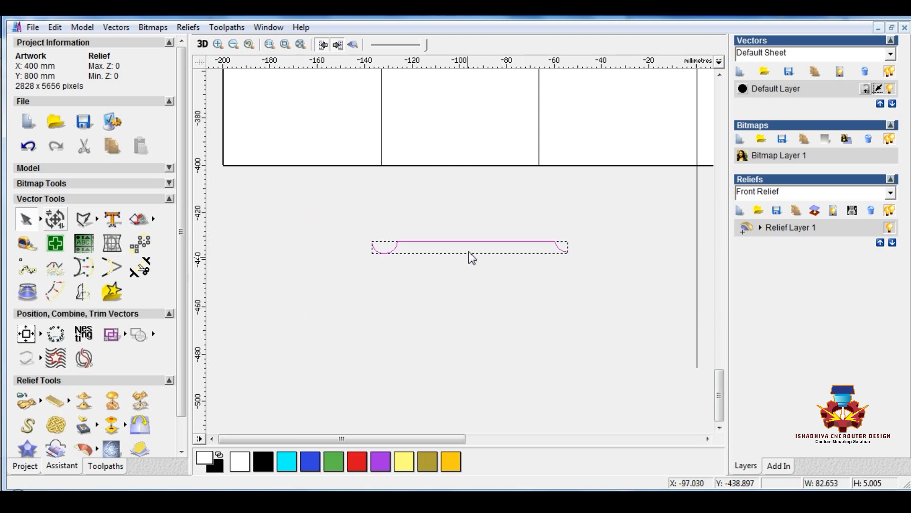
drag(473, 241, 310, 193)
click(380, 266)
Copy the profile without its leading quarter arc, and attach the copy to the profile's far end
drag(215, 184, 427, 225)
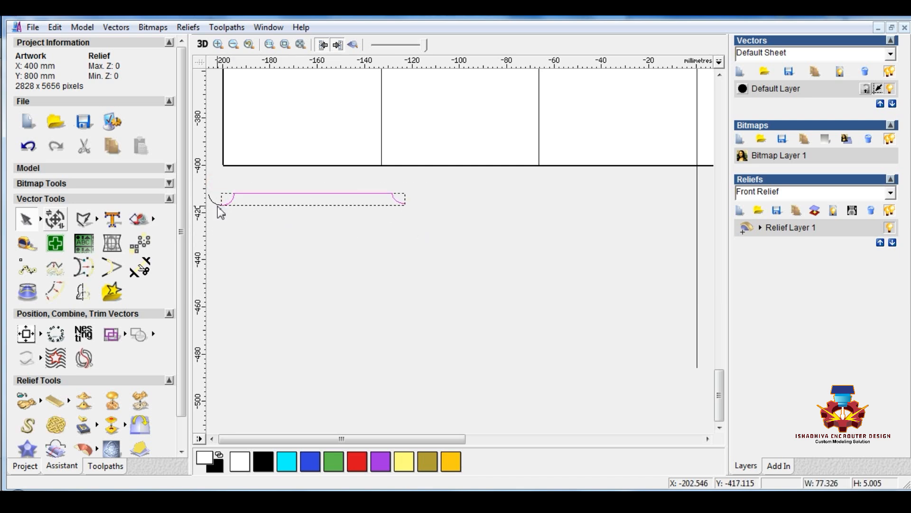
ctrl+drag(221, 206, 406, 202)
scroll(410, 238, down, 2)
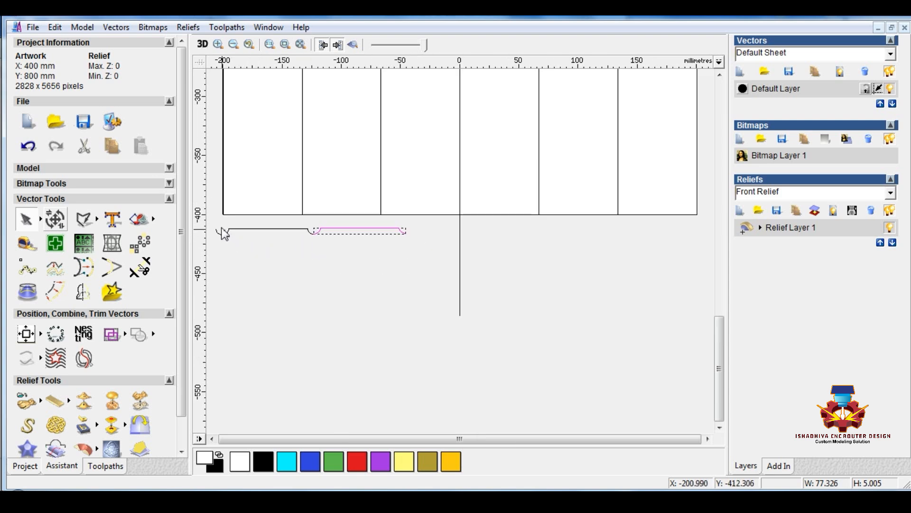
Copy the two-unit profile section end to end twice more, making a row of six units below the page
drag(219, 224, 426, 239)
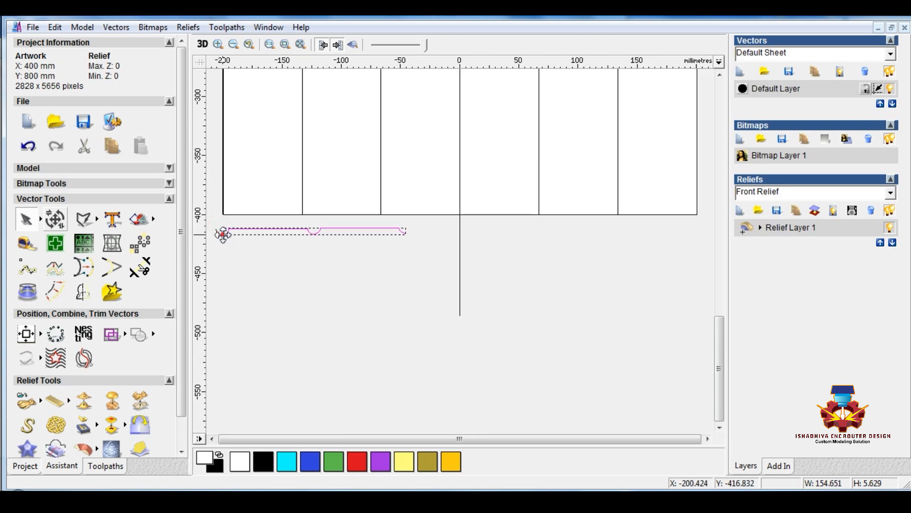
click(223, 234)
drag(217, 221, 440, 255)
ctrl+drag(224, 232, 591, 232)
click(577, 264)
scroll(577, 264, down, 1)
scroll(545, 323, up, 1)
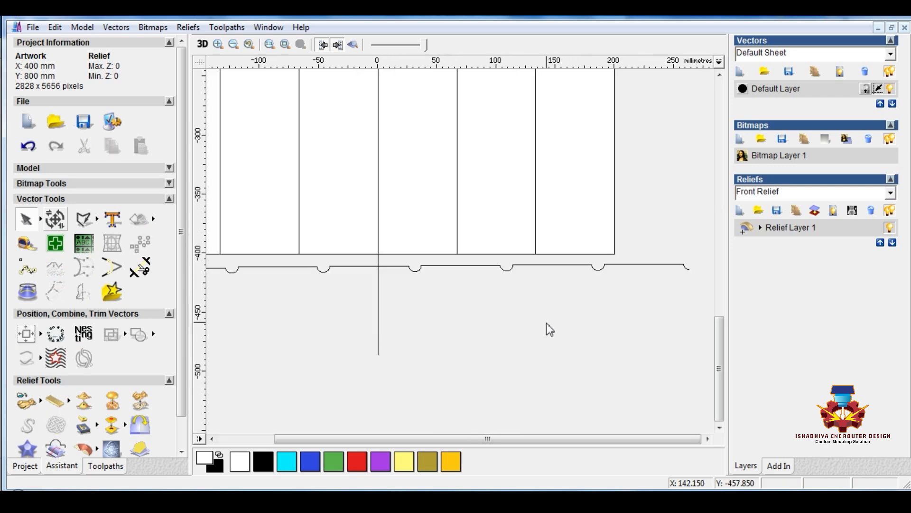
scroll(559, 325, down, 1)
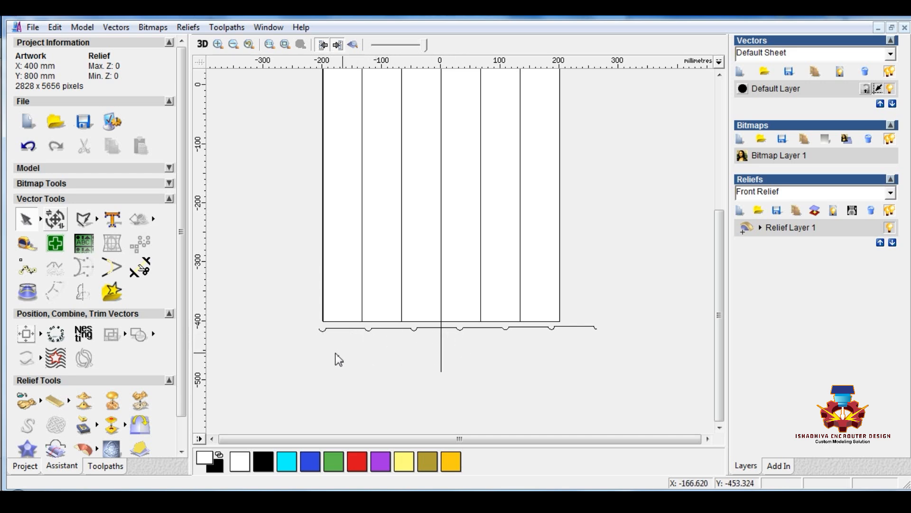
mouse_move(312, 348)
mouse_down()
mouse_move(472, 338)
mouse_move(522, 317)
mouse_move(613, 324)
mouse_up()
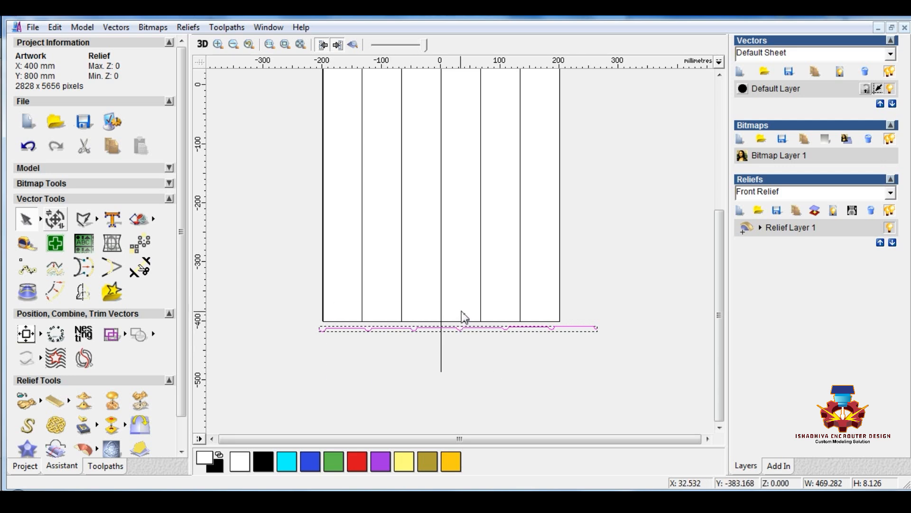
click(354, 347)
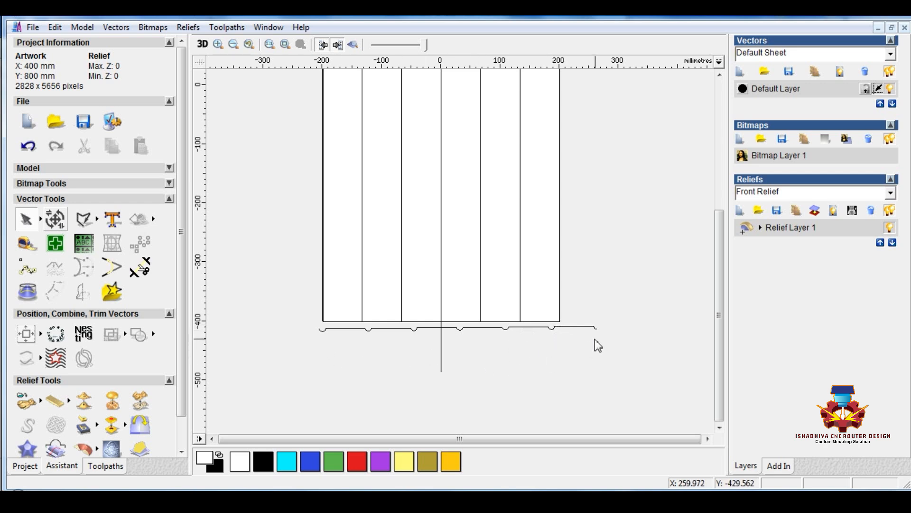
scroll(594, 338, up, 2)
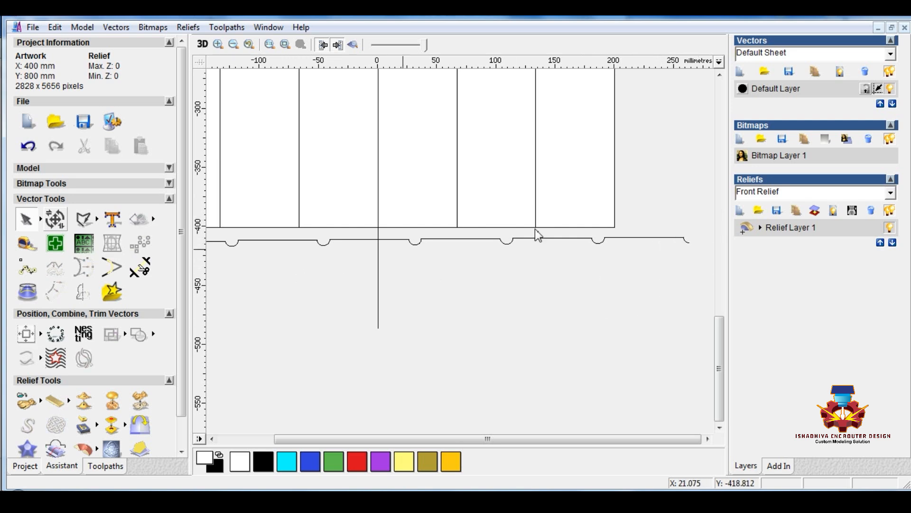
scroll(633, 331, down, 2)
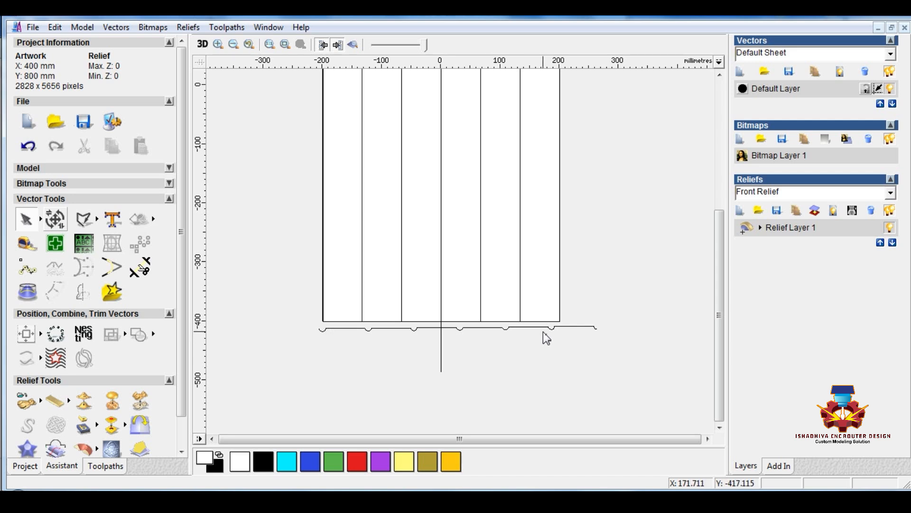
Mirror a copy of the final quarter arc horizontally about its right edge to complete the last arc
drag(627, 301, 589, 342)
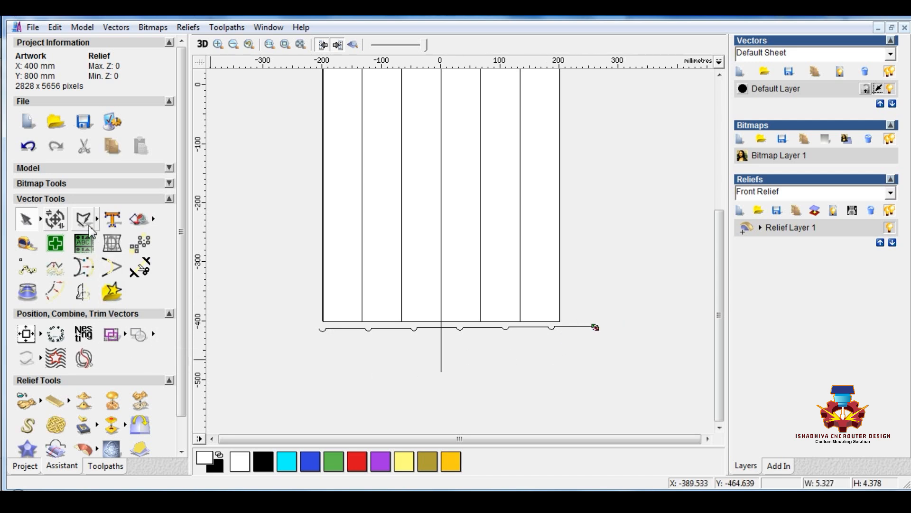
click(83, 290)
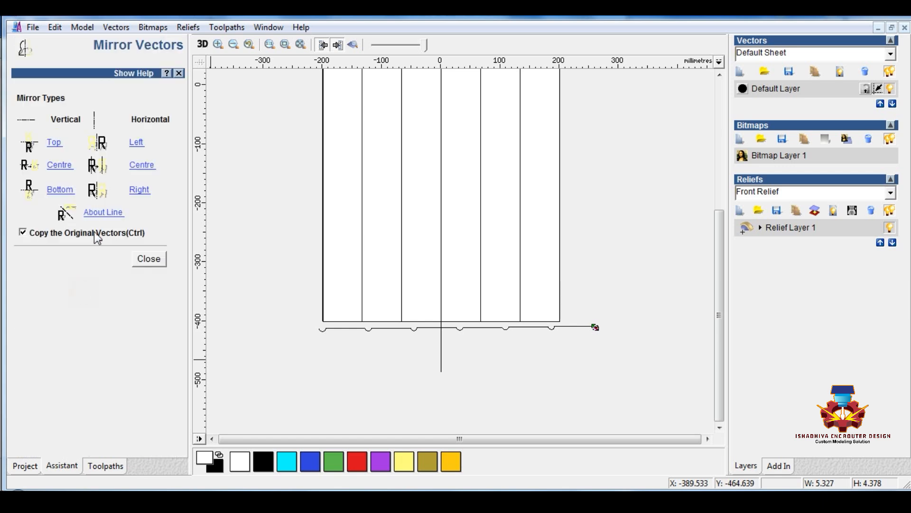
click(136, 190)
click(149, 259)
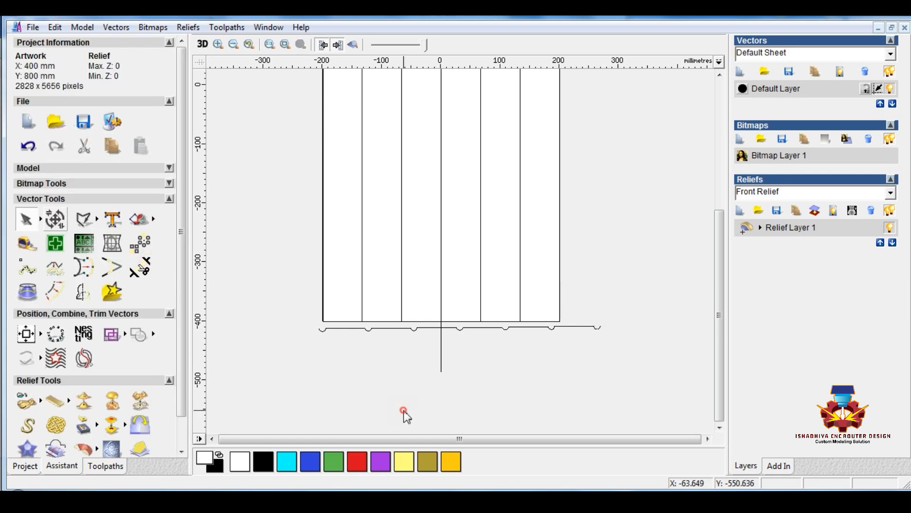
Set the width of the whole profile row below the panel to 410 mm, with width and height unlinked
drag(265, 344, 633, 318)
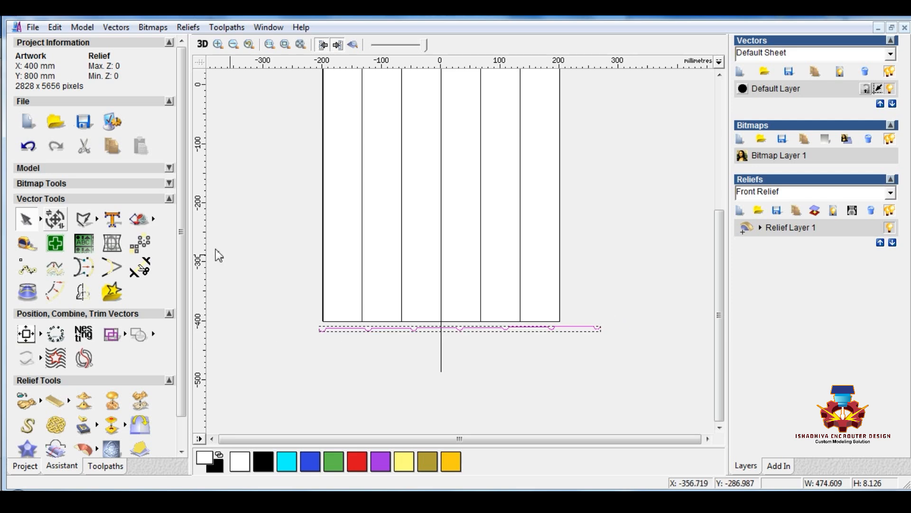
click(57, 219)
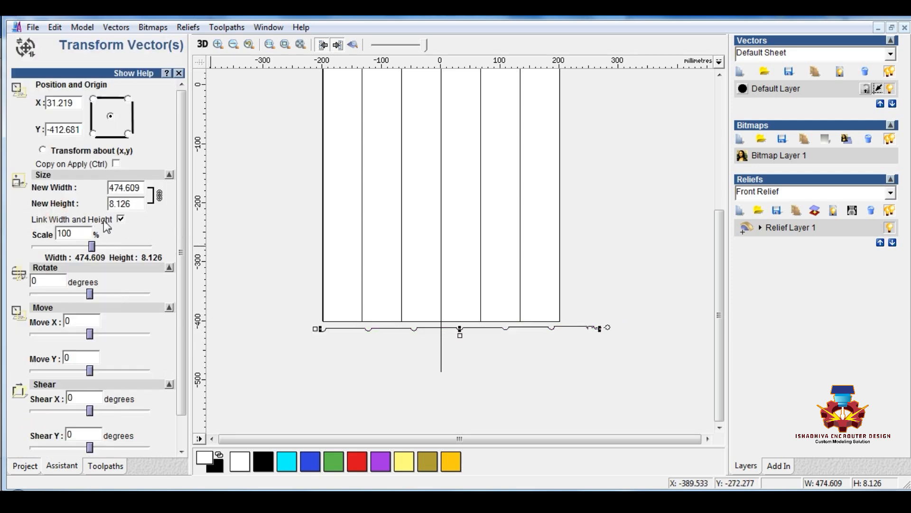
click(120, 220)
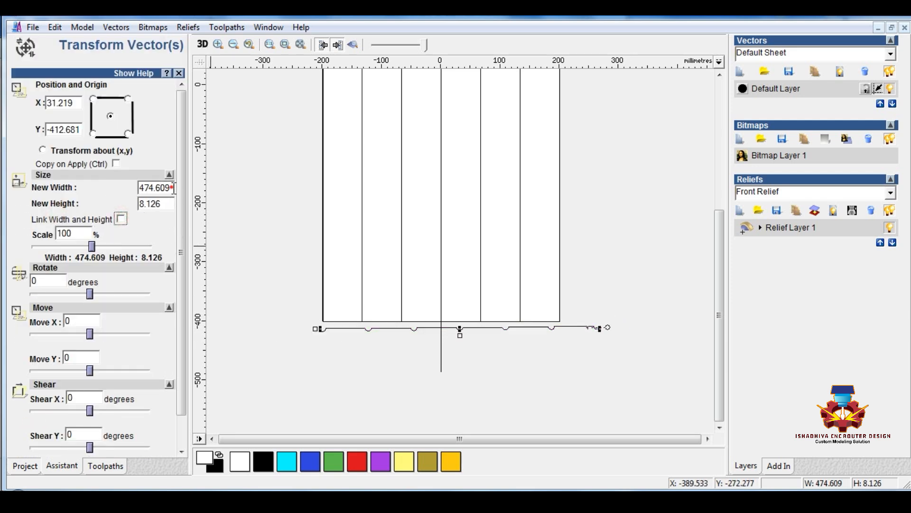
double_click(173, 188)
text(410)
scroll(82, 303, down, 2)
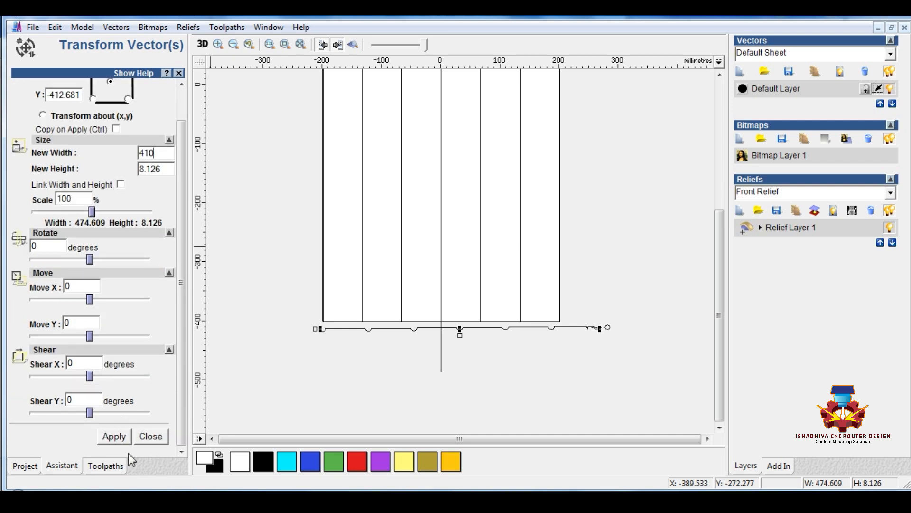
click(122, 443)
click(151, 438)
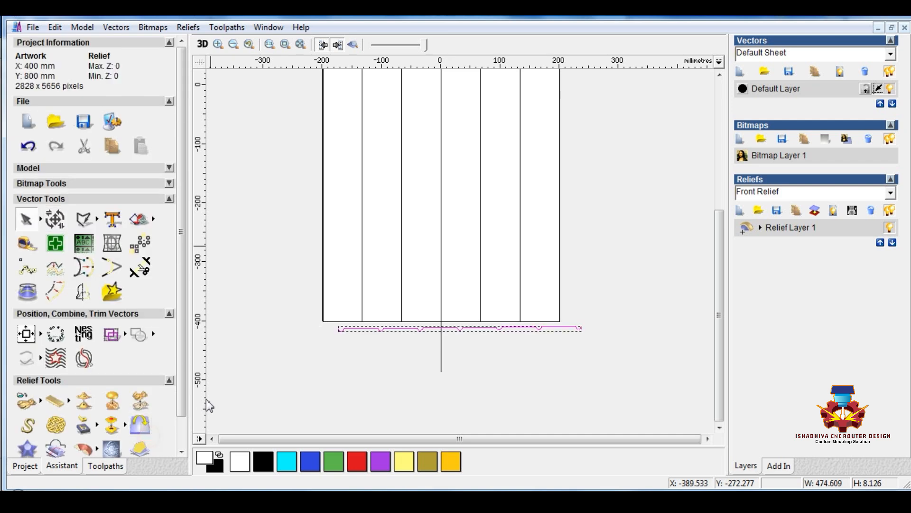
Join the profile row's arcs and lines into one vector at their coincident points, with a tolerance of 0.002
click(116, 27)
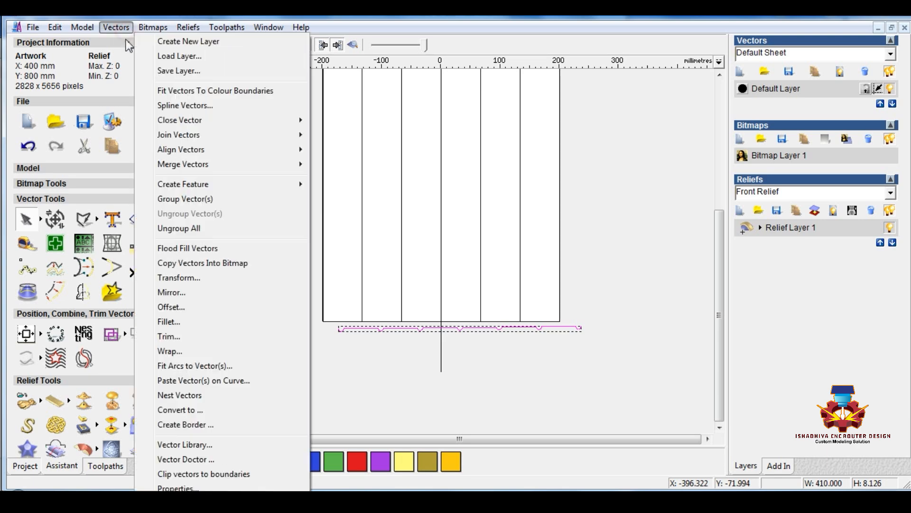
mouse_move(178, 135)
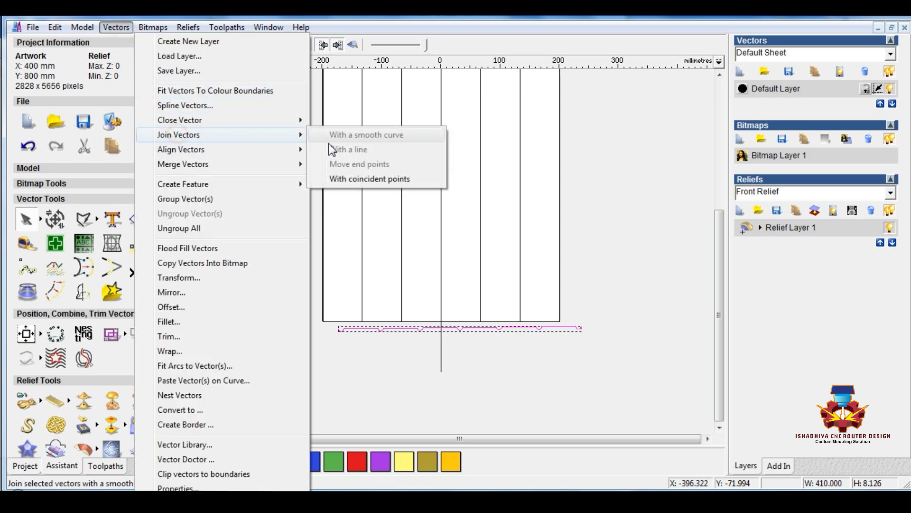
click(357, 178)
click(162, 209)
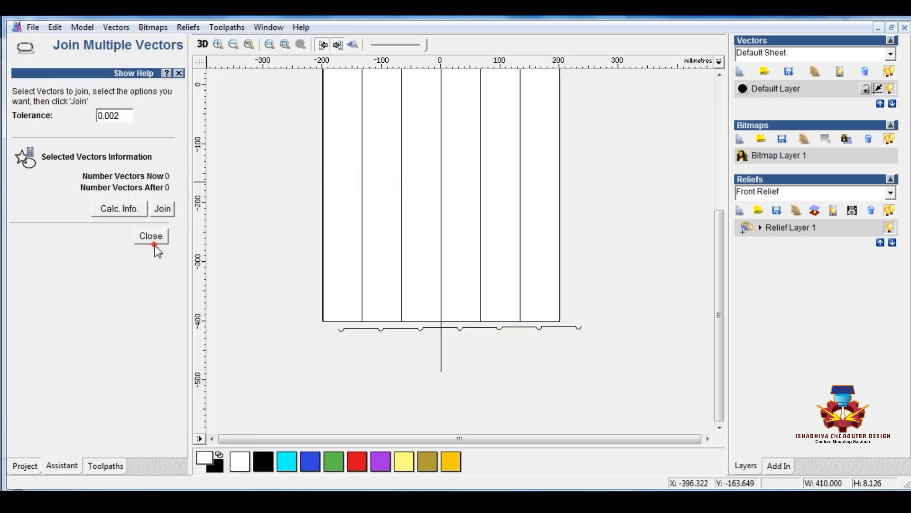
click(354, 328)
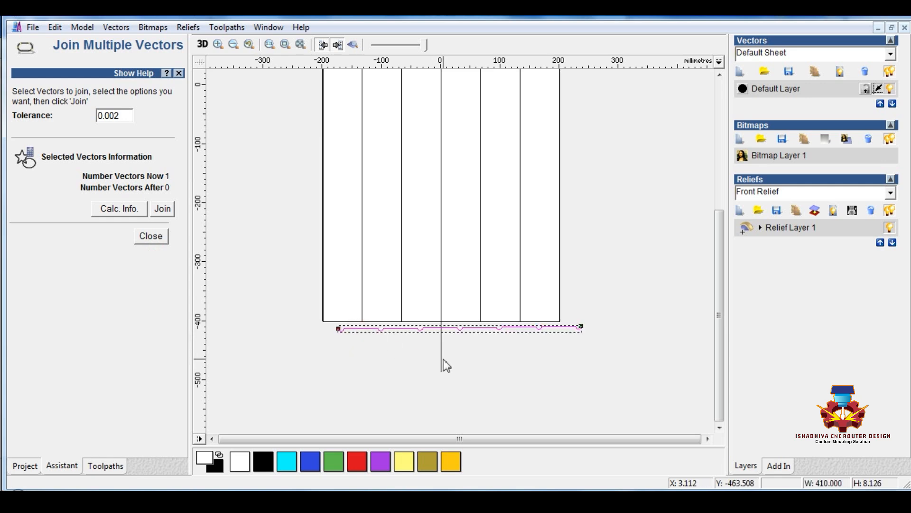
click(148, 235)
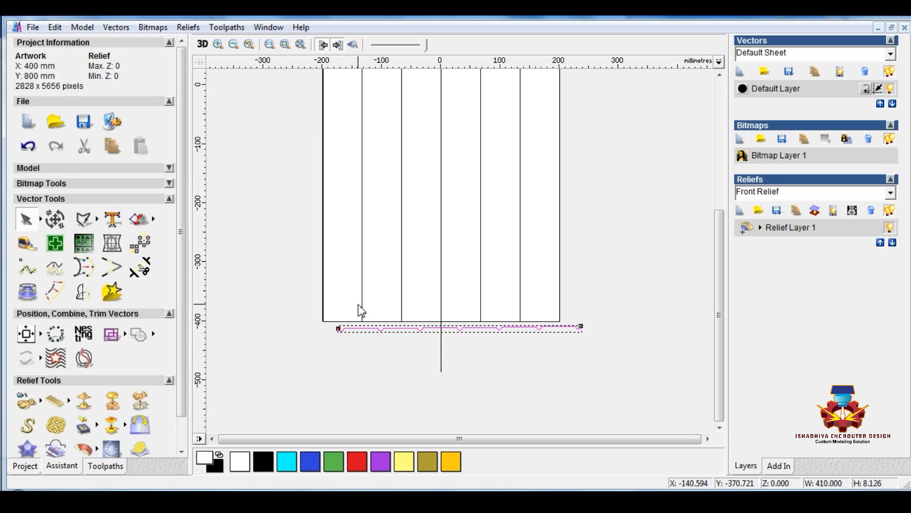
Nudge the joined profile sideways until its first arc starts at the panel's left edge
key(Left)
key(Left)
key(Left)
key(Left)
key(Left)
key(Left)
key(Left)
key(Left)
key(Left)
key(Left)
key(Left)
key(Left)
key(Left)
key(Left)
scroll(369, 325, up, 3)
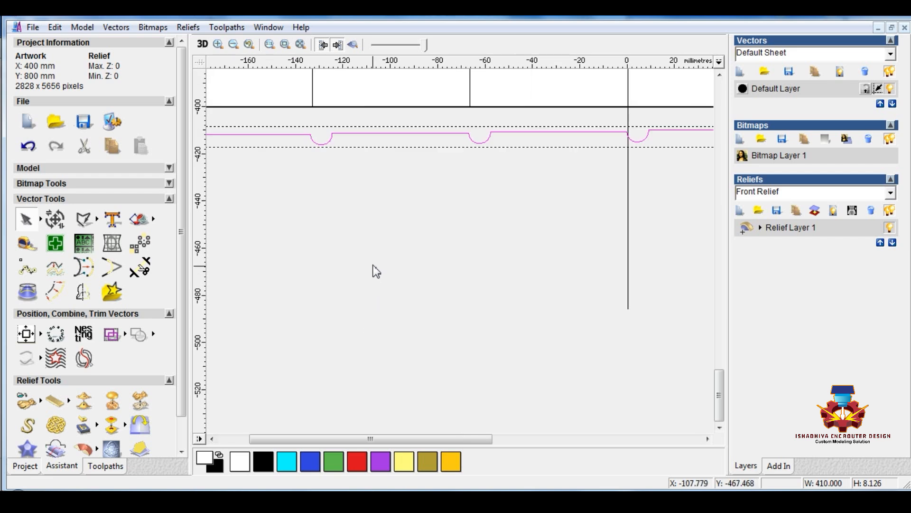
scroll(363, 264, down, 3)
scroll(293, 230, up, 3)
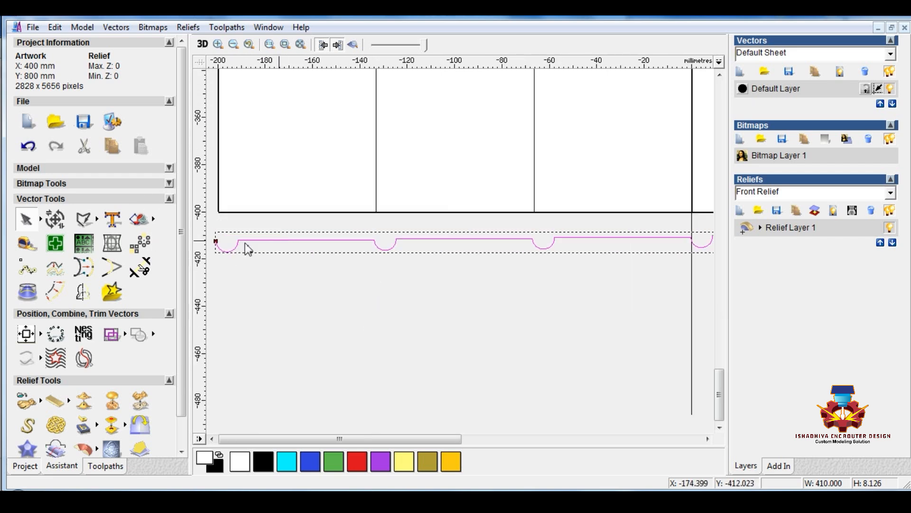
Set the joined profile's height to 4 mm, with width and height unlinked
click(55, 218)
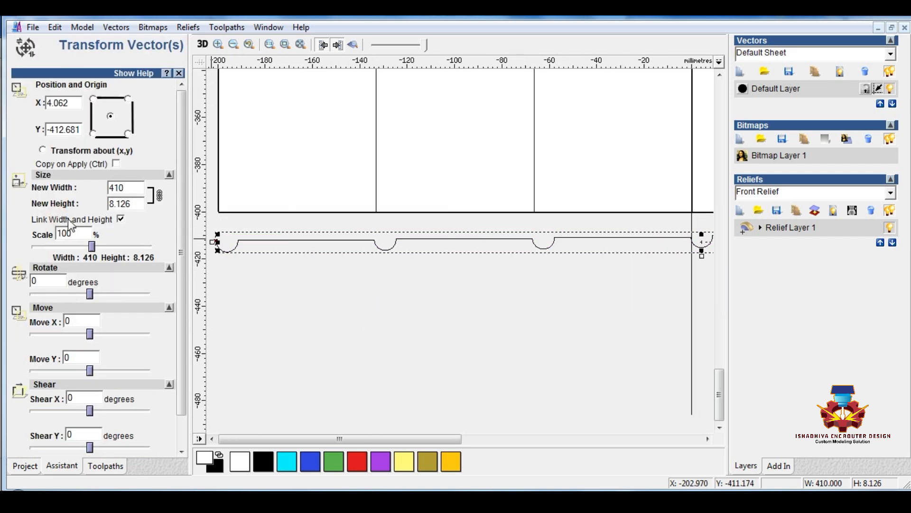
click(121, 219)
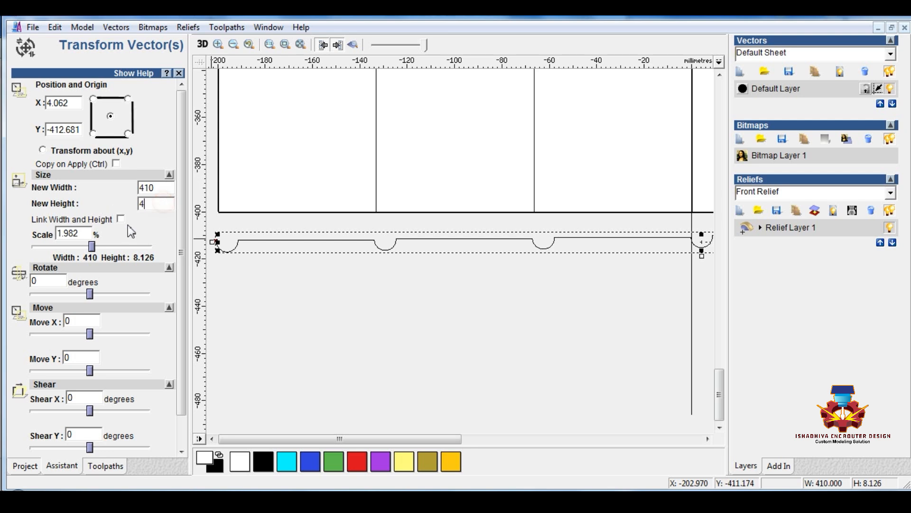
scroll(130, 285, down, 2)
click(113, 435)
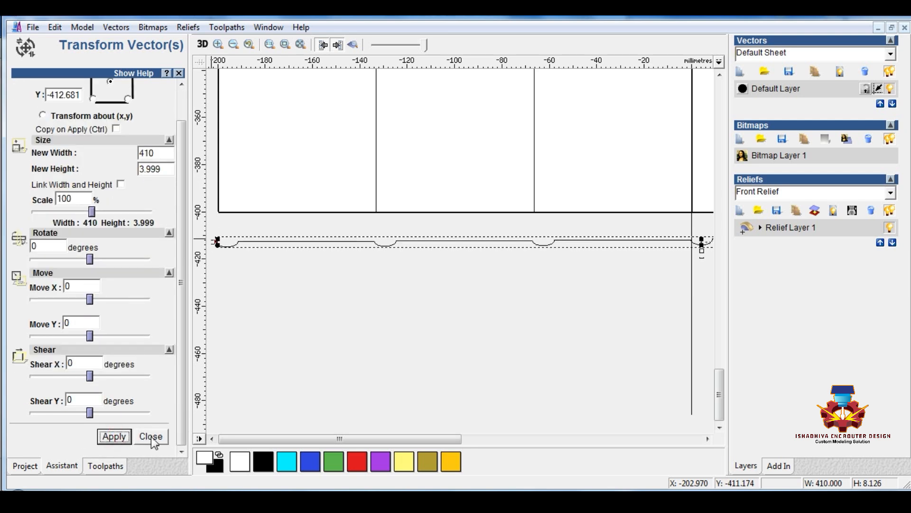
click(151, 436)
Draw a vertical polyline about 938 mm long through the first strip, extending past both ends of the panel
scroll(397, 253, up, 2)
scroll(445, 212, down, 4)
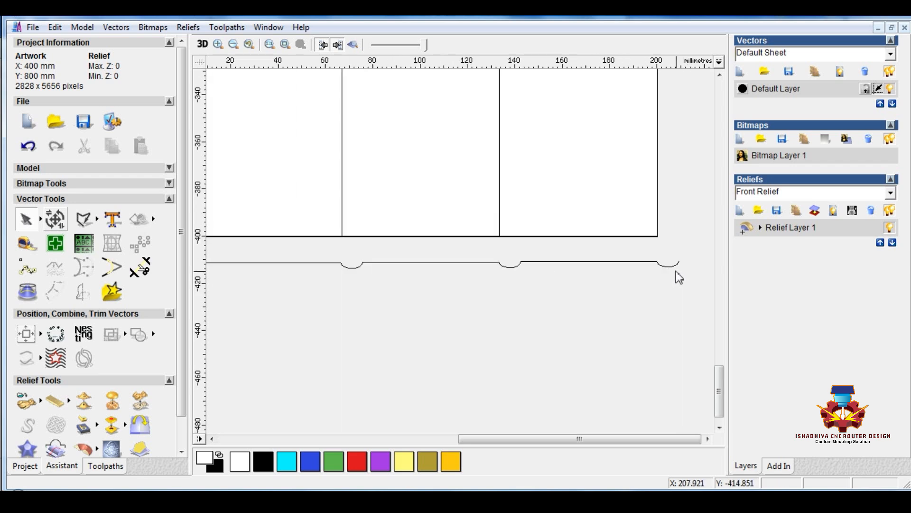
scroll(678, 270, up, 4)
scroll(627, 259, down, 2)
scroll(626, 259, down, 2)
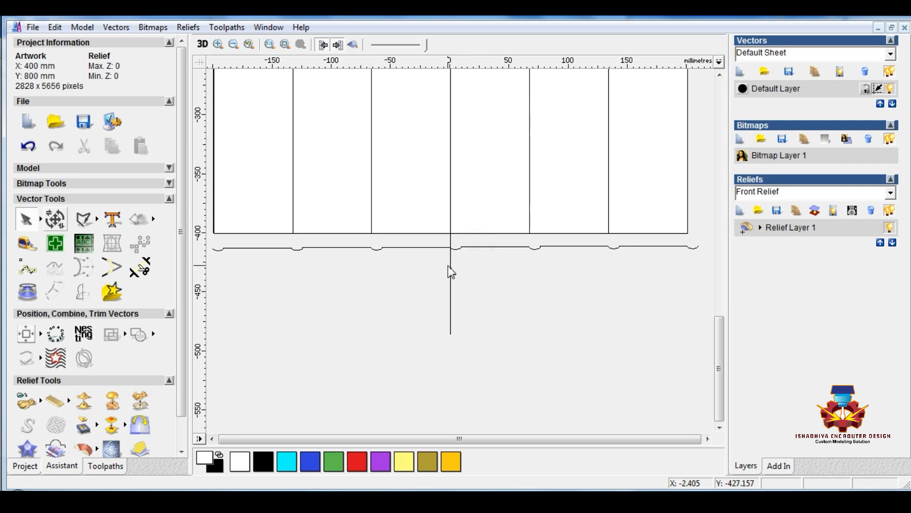
scroll(447, 261, down, 2)
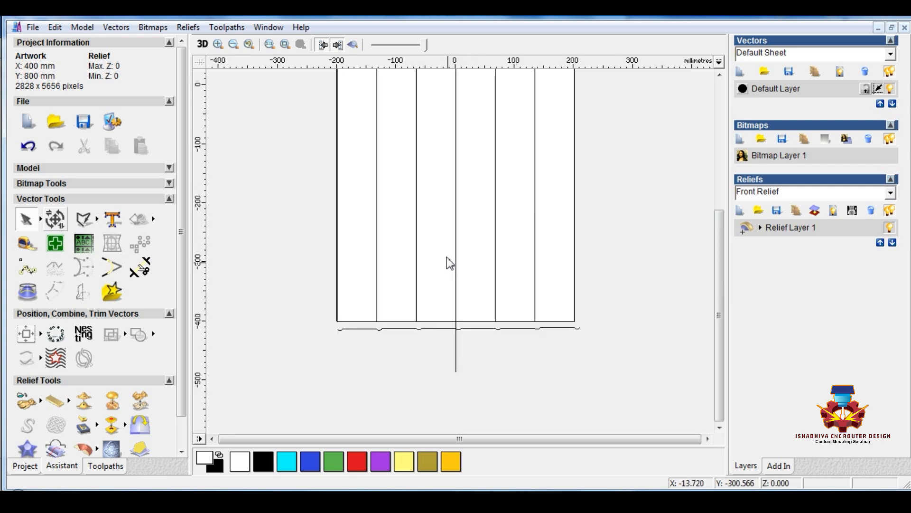
click(97, 220)
click(155, 220)
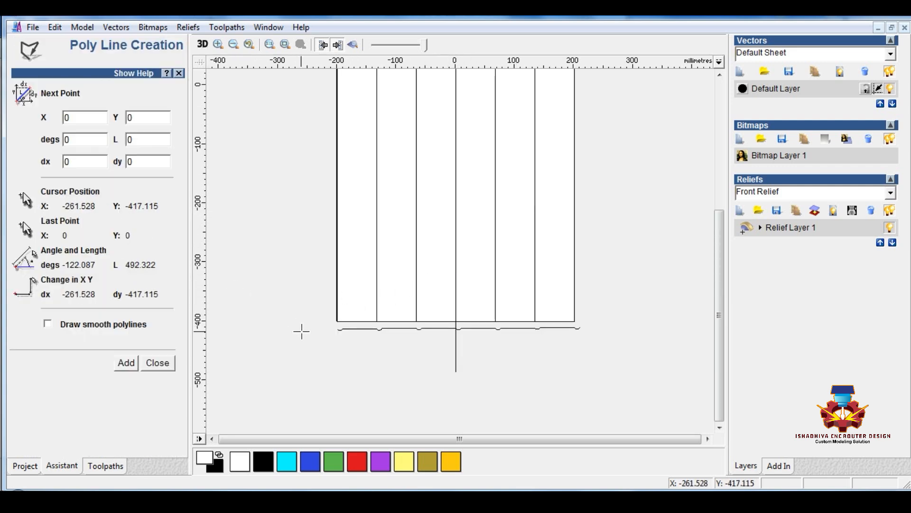
click(360, 369)
scroll(374, 366, down, 2)
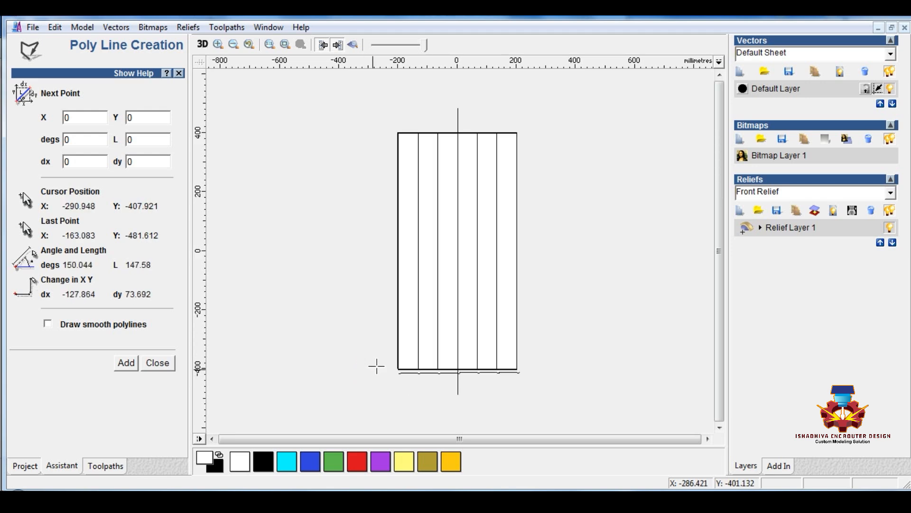
click(409, 117)
right_click(418, 116)
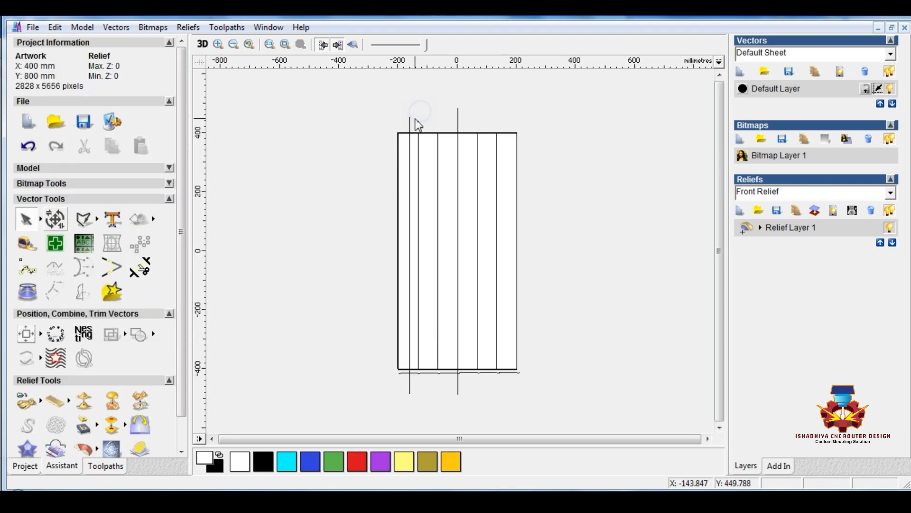
Place the new vertical line and copies of it at the top midpoints of the second, fourth and sixth strips
click(410, 128)
scroll(422, 143, up, 2)
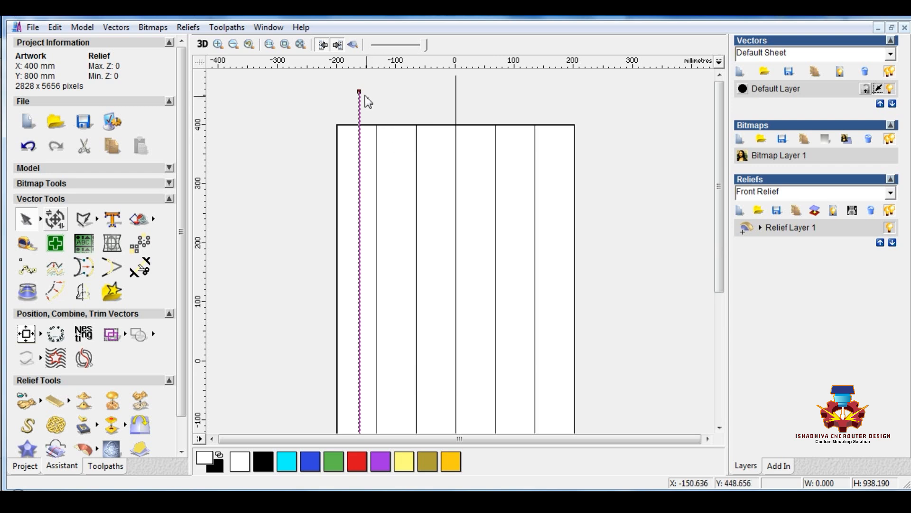
drag(363, 98, 554, 125)
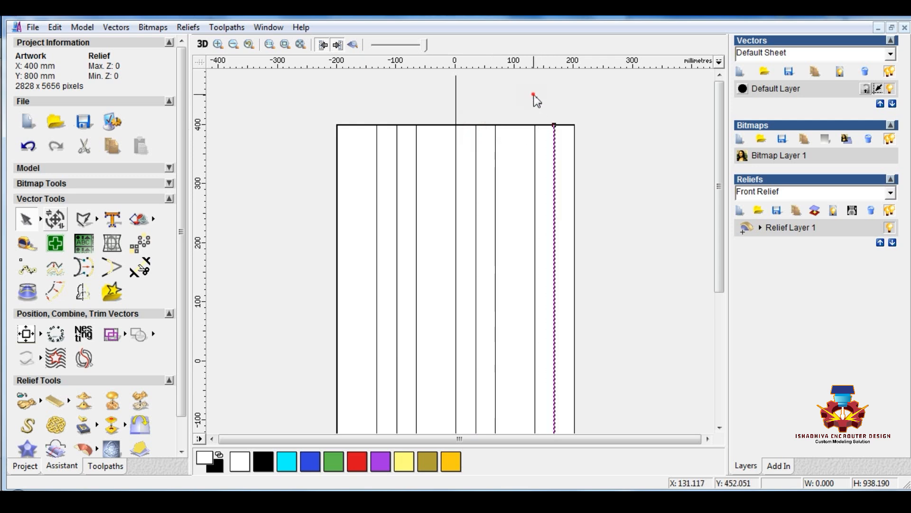
Group the three strip centre lines and shift the group upward so it overhangs both ends of the panel
click(533, 94)
scroll(518, 136, down, 1)
click(429, 379)
shift+click(467, 392)
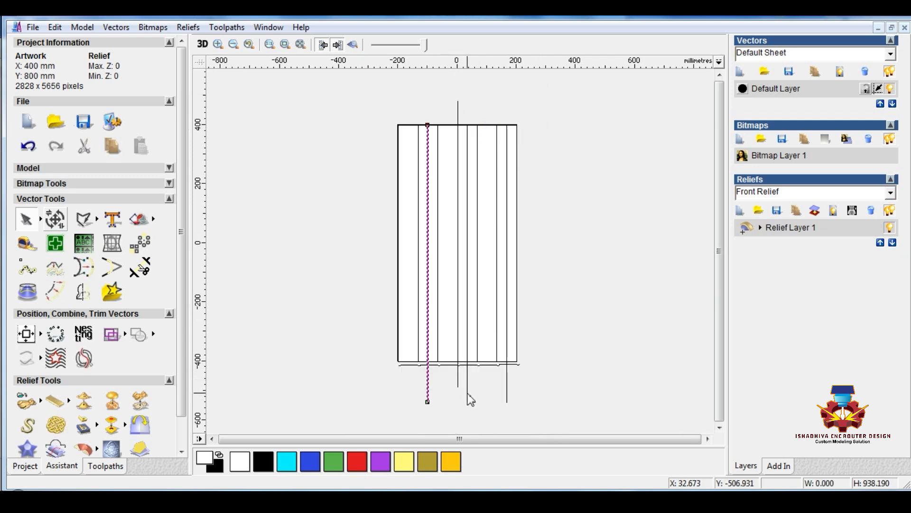
shift+click(508, 387)
right_click(508, 383)
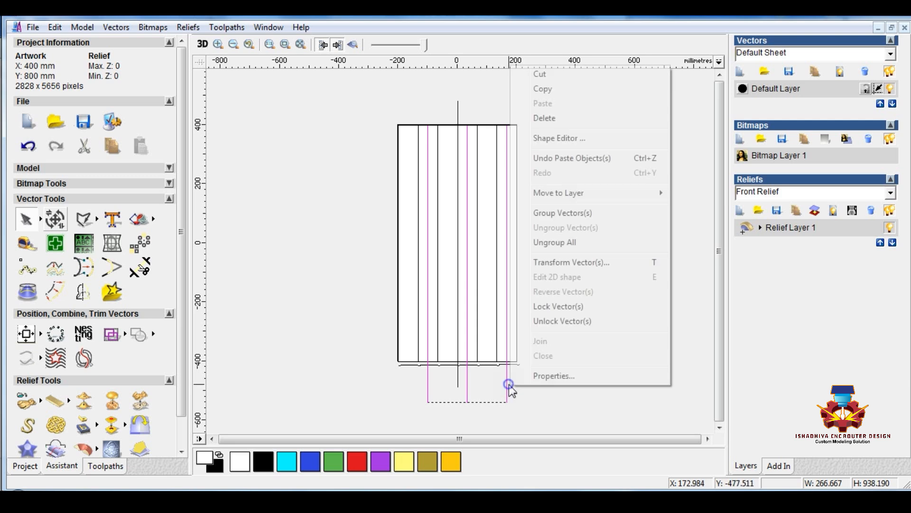
click(548, 216)
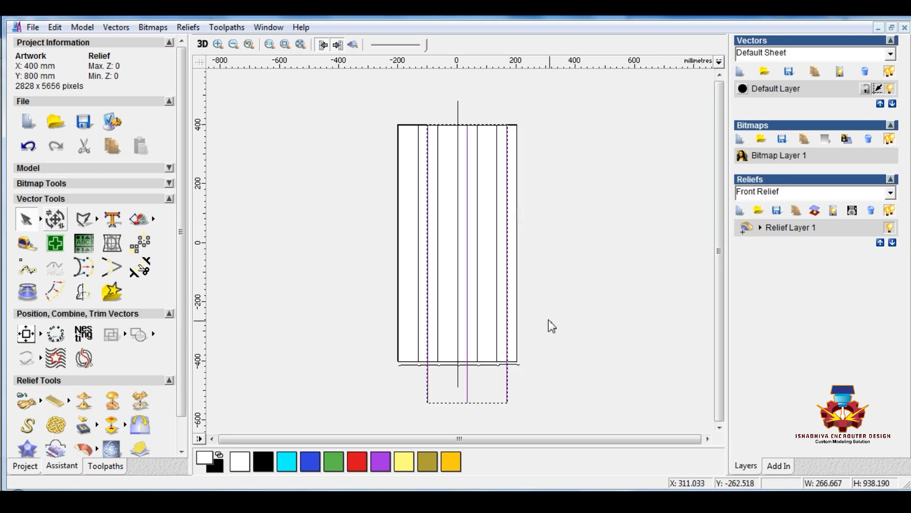
click(563, 291)
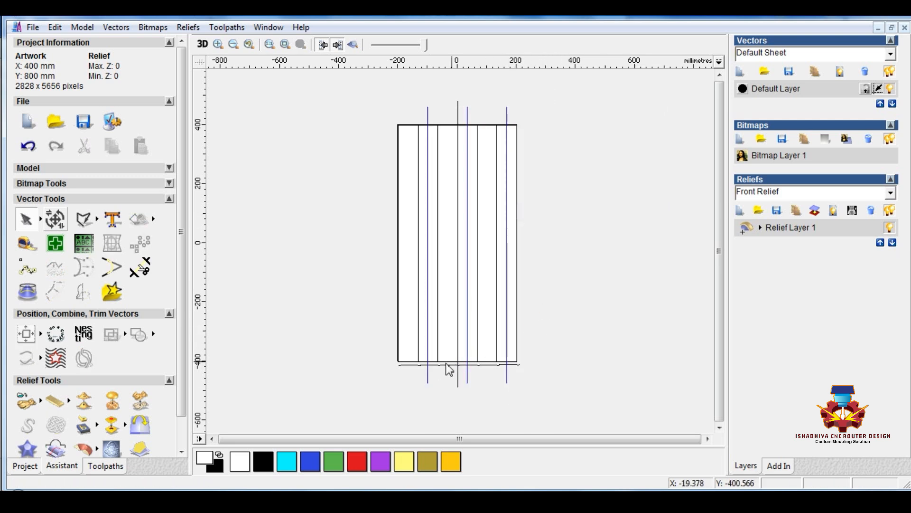
Draw a downward start-end-point arc about 5.8 mm wide and 2.5 mm deep from the end of the profile's second arc
scroll(441, 363, up, 2)
scroll(371, 273, up, 1)
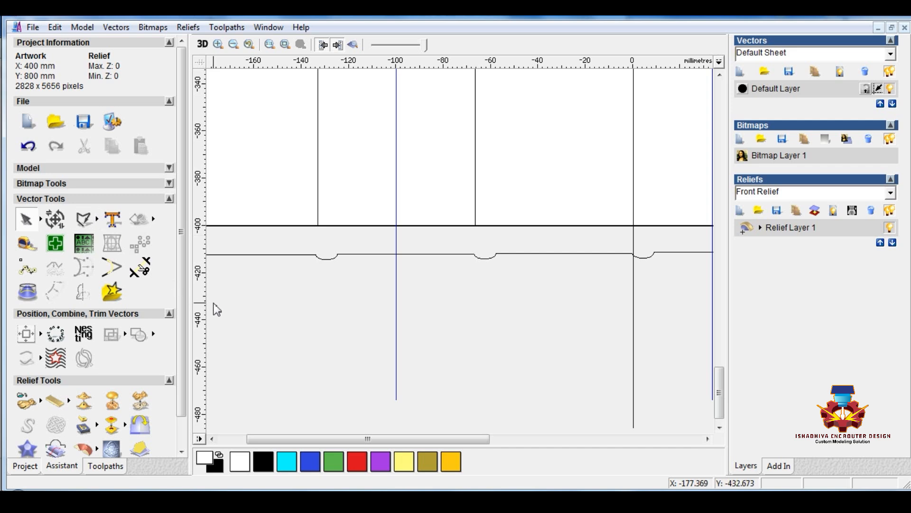
click(97, 219)
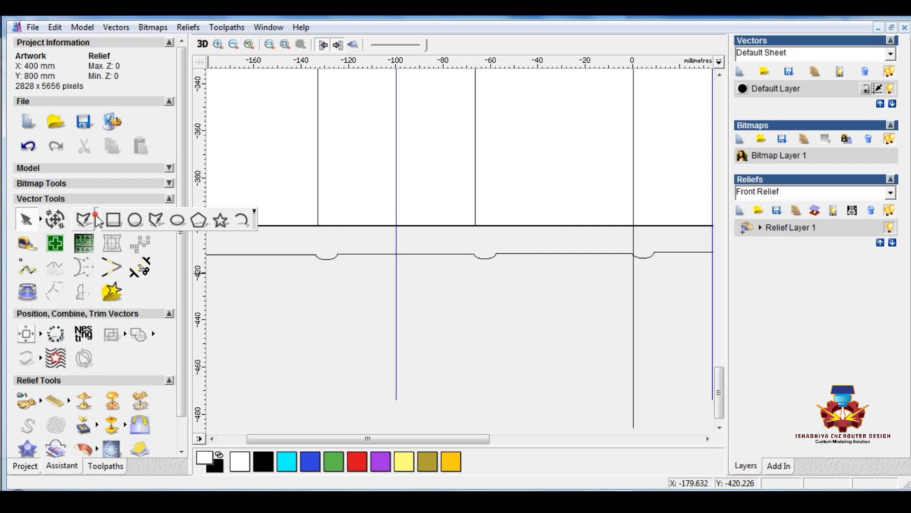
click(245, 219)
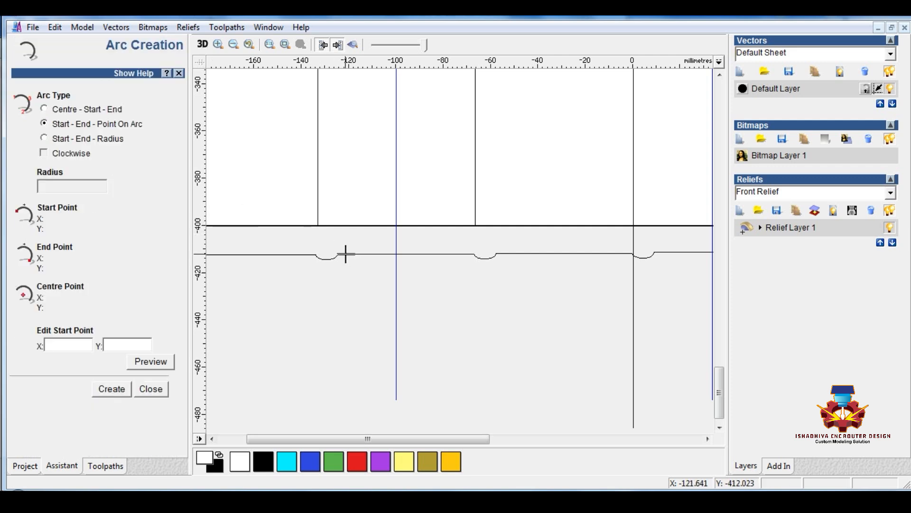
click(339, 254)
click(351, 254)
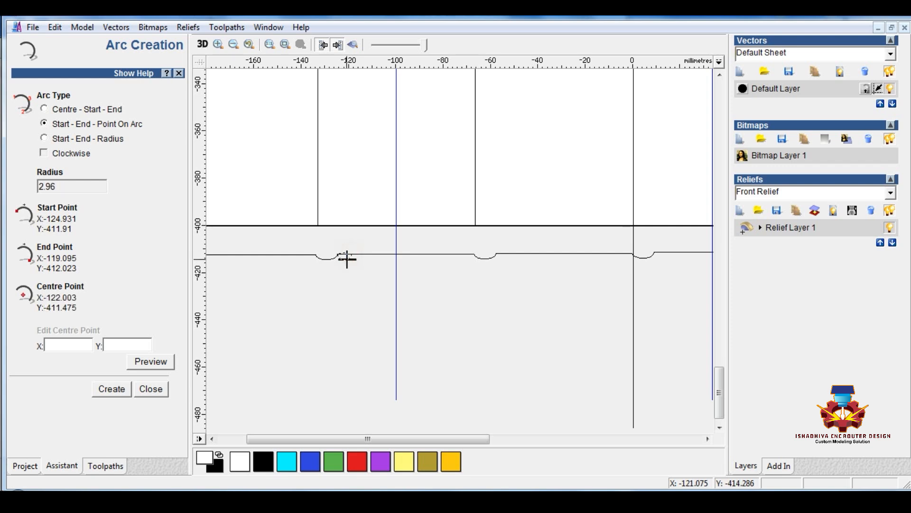
click(345, 259)
key(Escape)
Resize the small arc beside the profile's second arc to 5 mm wide and 2.003 mm high, without linking width and height
scroll(344, 257, up, 1)
scroll(474, 264, up, 1)
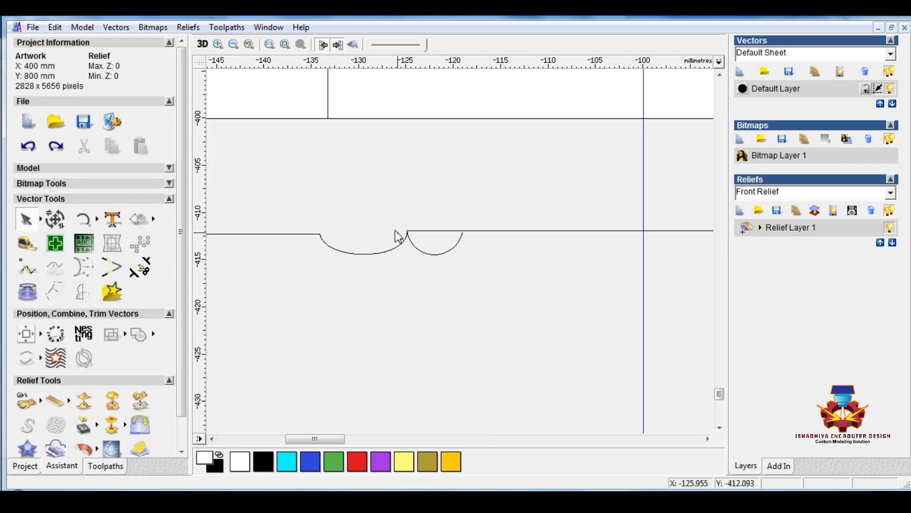
drag(401, 216, 494, 283)
click(60, 217)
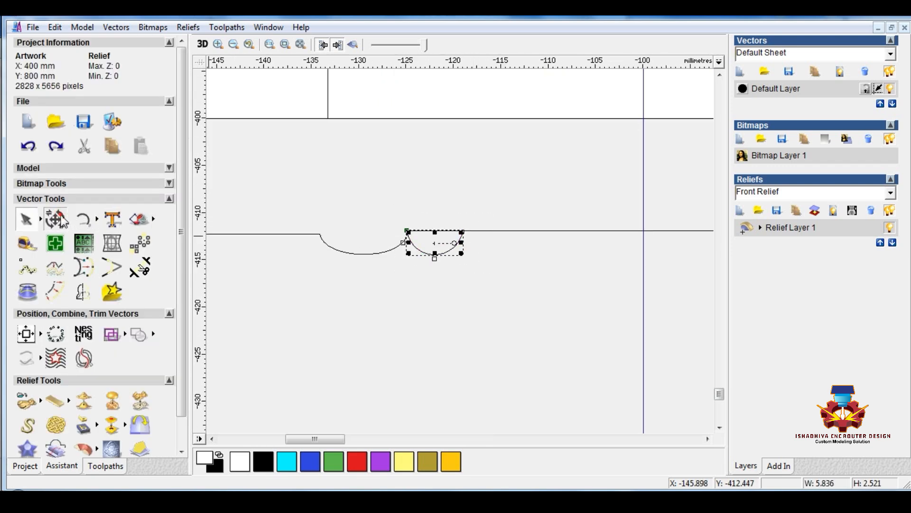
click(121, 220)
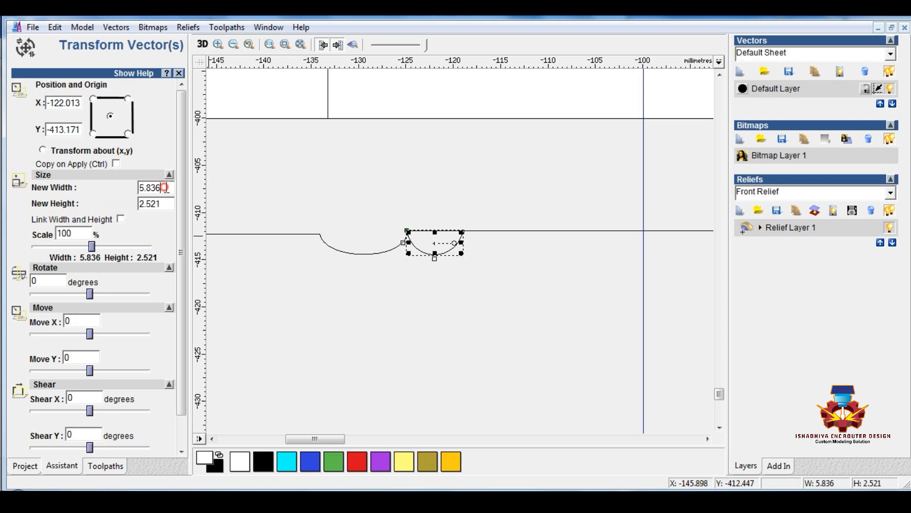
drag(164, 188, 113, 186)
text(5)
drag(163, 207, 109, 205)
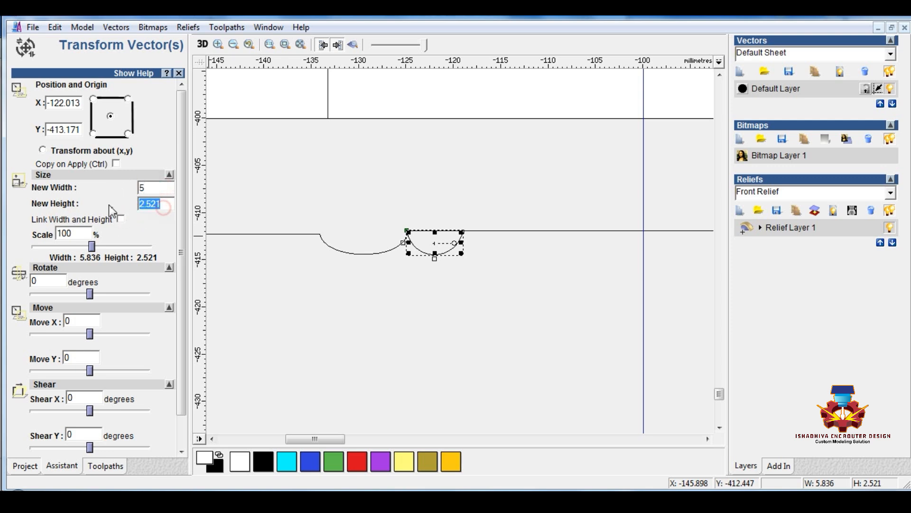
text(2.003)
scroll(136, 285, down, 2)
click(114, 436)
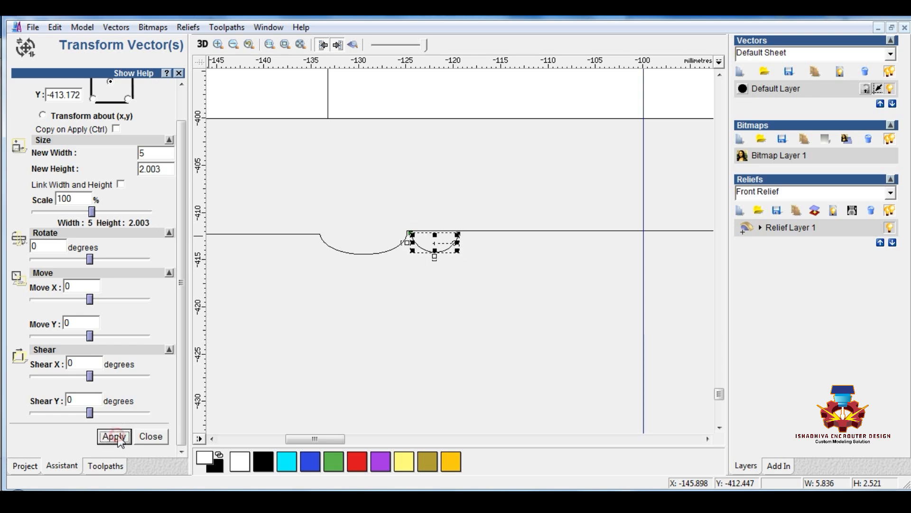
click(155, 437)
Move the resized small arc off the profile line into the empty space below it
click(441, 294)
drag(395, 218, 482, 271)
drag(409, 233, 454, 228)
scroll(473, 243, down, 2)
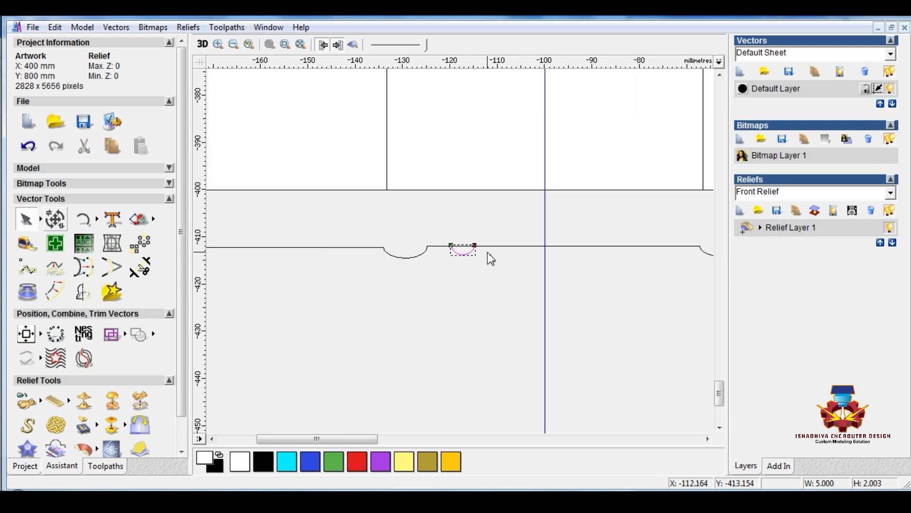
scroll(484, 252, down, 1)
scroll(422, 255, up, 1)
scroll(420, 228, down, 1)
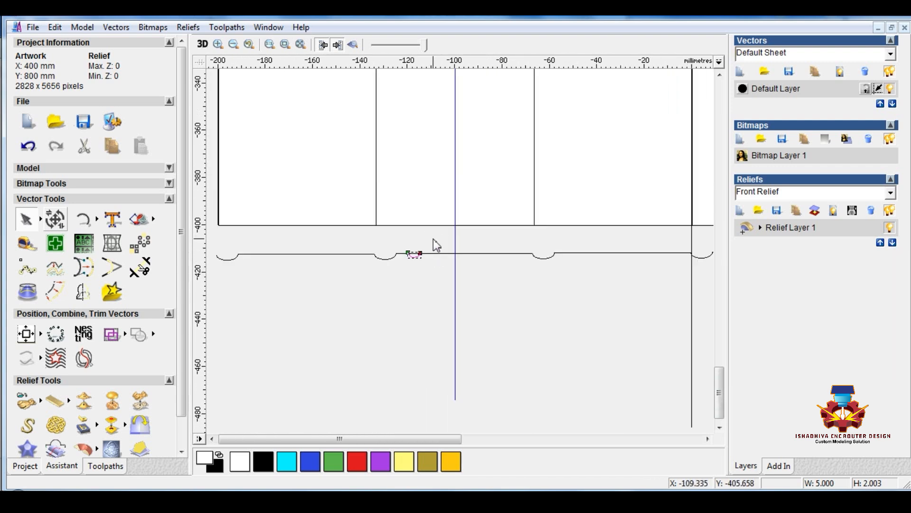
scroll(434, 258, up, 1)
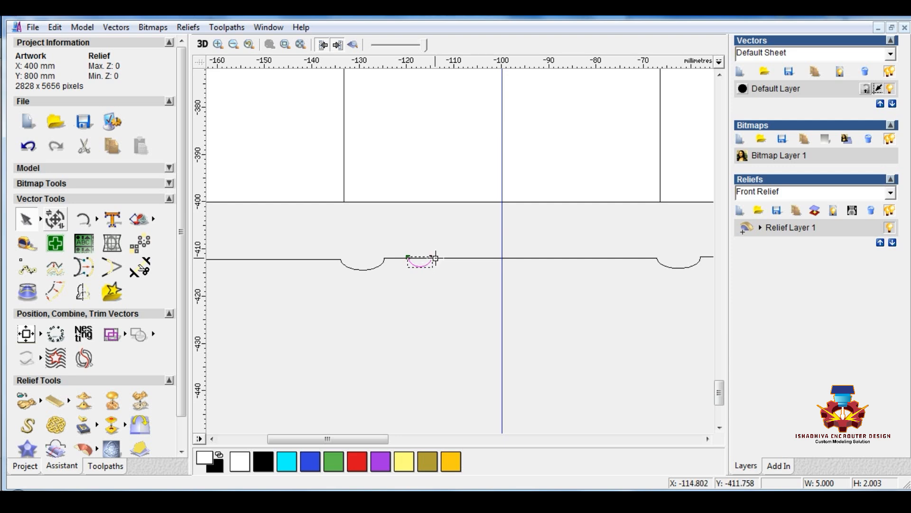
drag(431, 257, 353, 337)
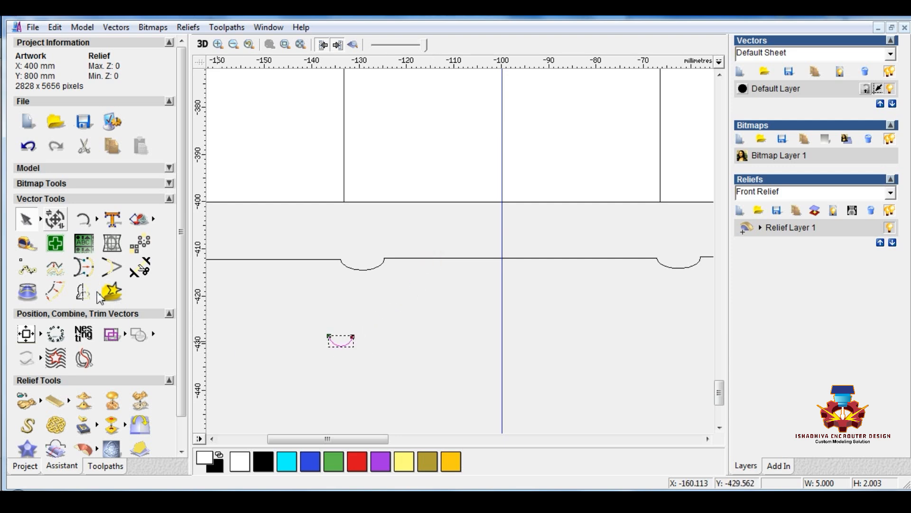
Mirror a copy of the small arc to its right, and flip that copy upward about its top without copying
click(83, 292)
click(138, 190)
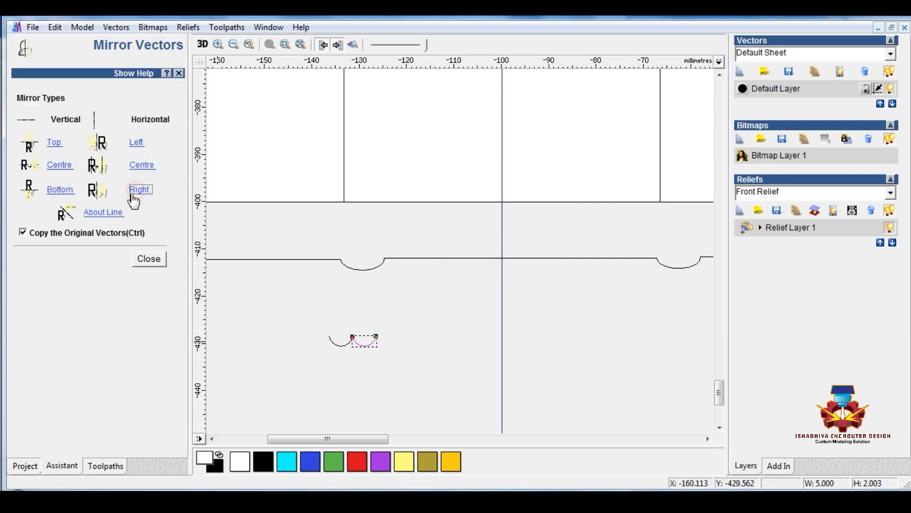
click(22, 233)
click(53, 142)
click(304, 343)
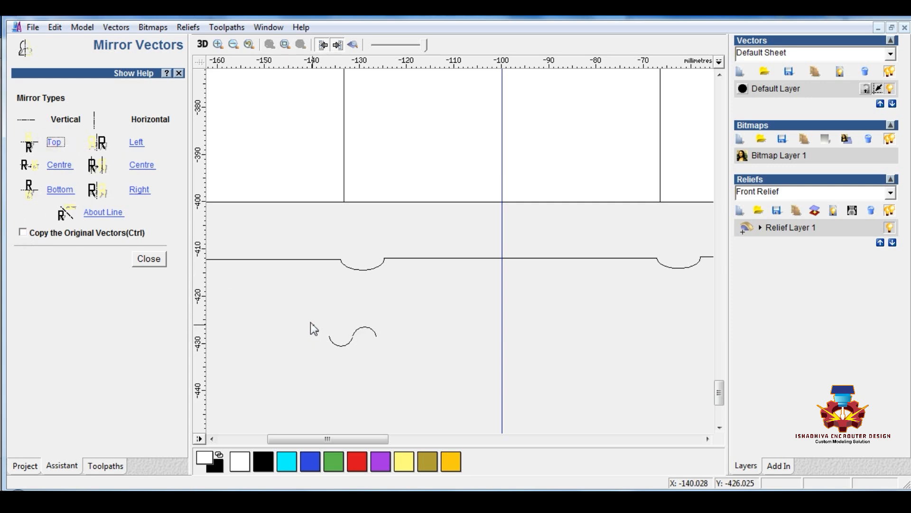
Shift the upward arc down slightly onto the end of the downward arc to form a continuous S-shaped wave
drag(298, 304, 422, 373)
scroll(354, 340, up, 1)
click(465, 295)
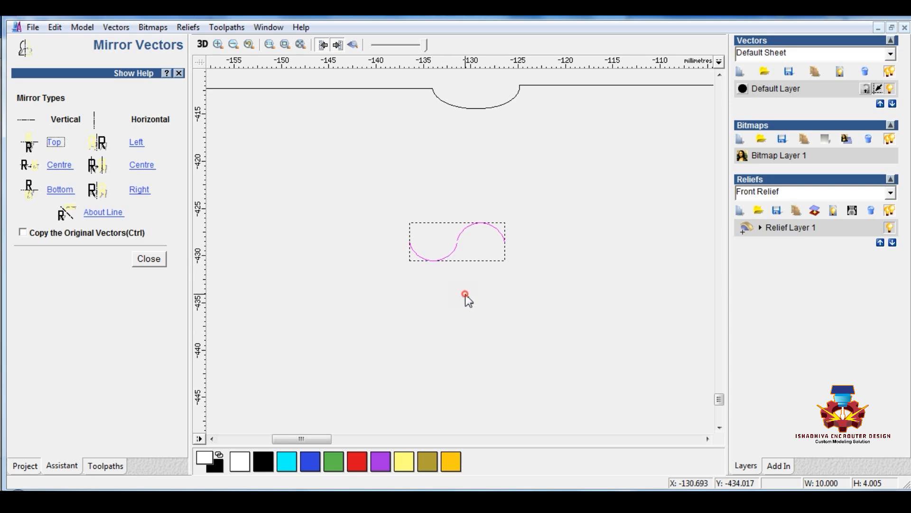
drag(450, 211, 458, 244)
click(467, 282)
drag(365, 211, 554, 294)
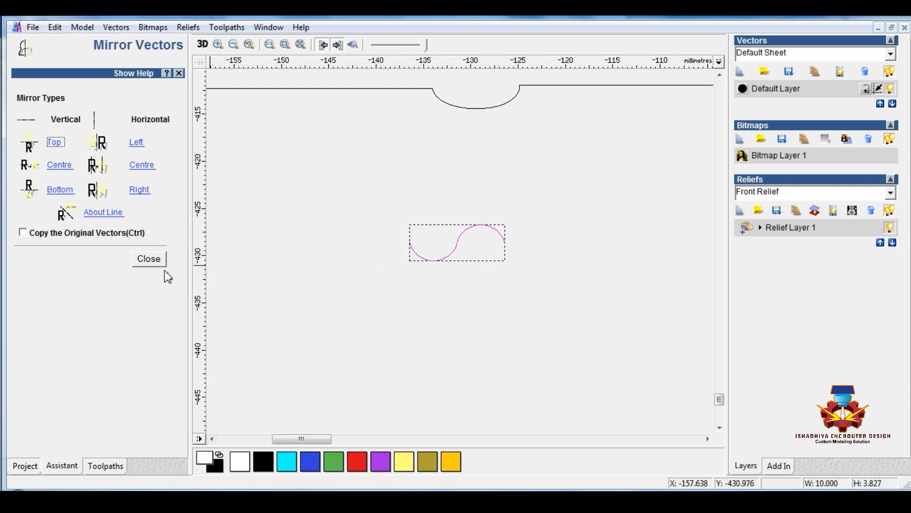
click(156, 261)
Set the height of the two-arc wave to 3 mm, keeping its width at 10 mm
scroll(451, 254, up, 2)
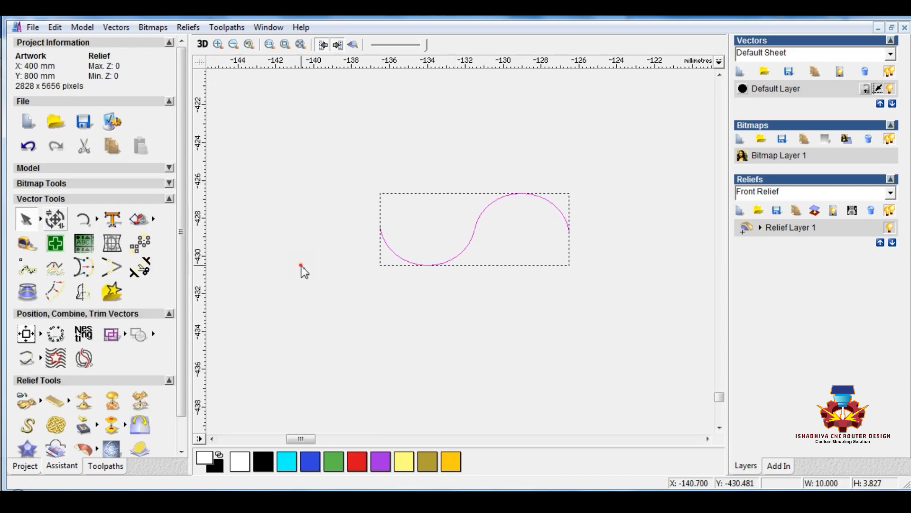
drag(310, 177, 636, 312)
click(55, 219)
click(121, 219)
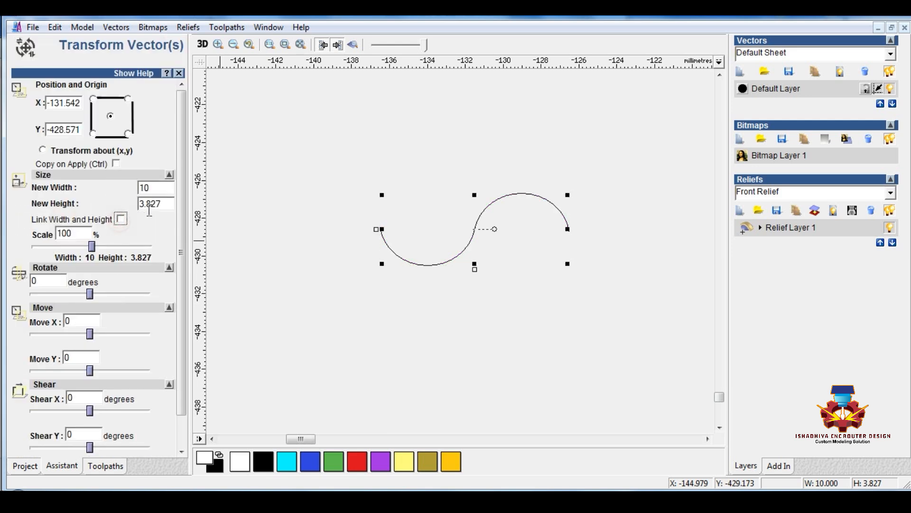
double_click(162, 205)
text(2)
scroll(142, 427, down, 1)
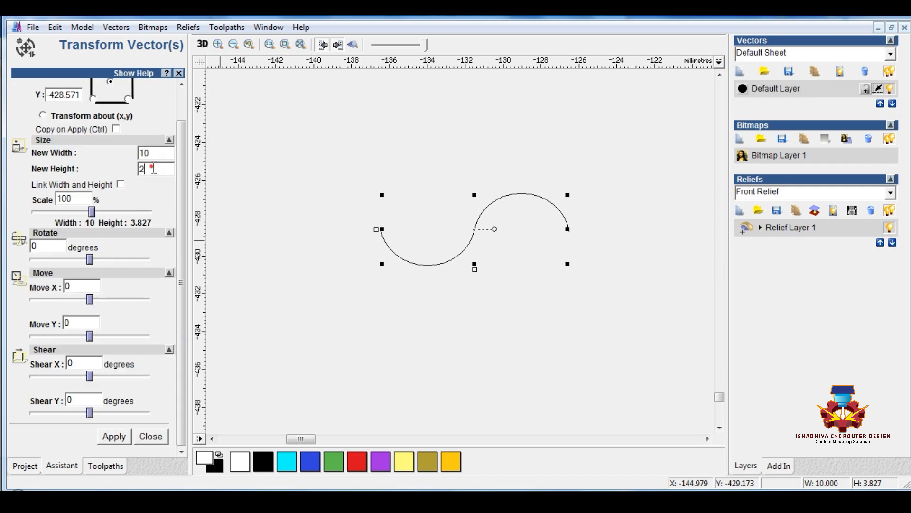
click(119, 439)
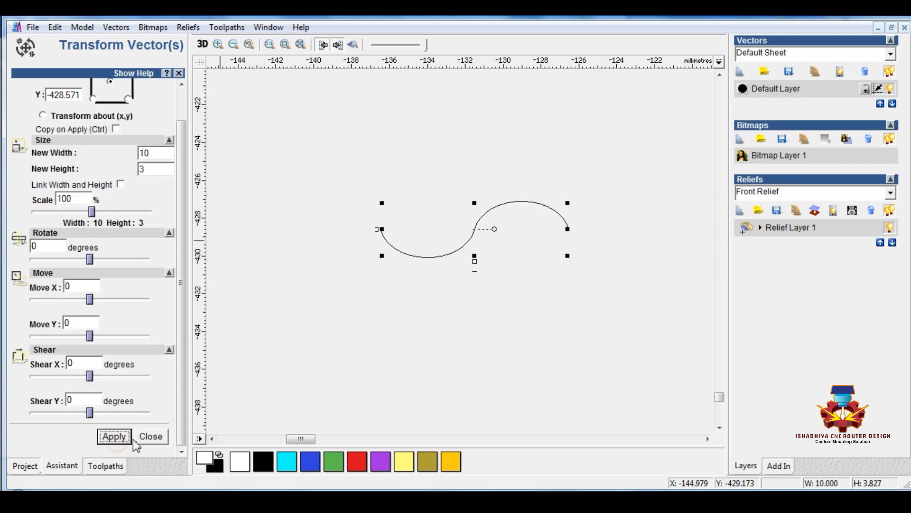
click(160, 441)
click(507, 308)
Place four copies of the two-arc wave end to end to make a wavy line about 50 mm long
scroll(428, 184, down, 2)
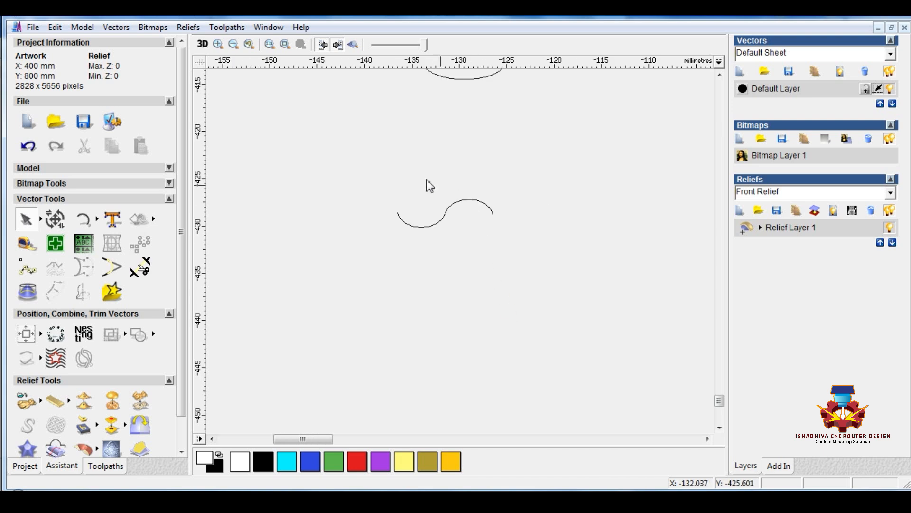
drag(380, 177, 580, 260)
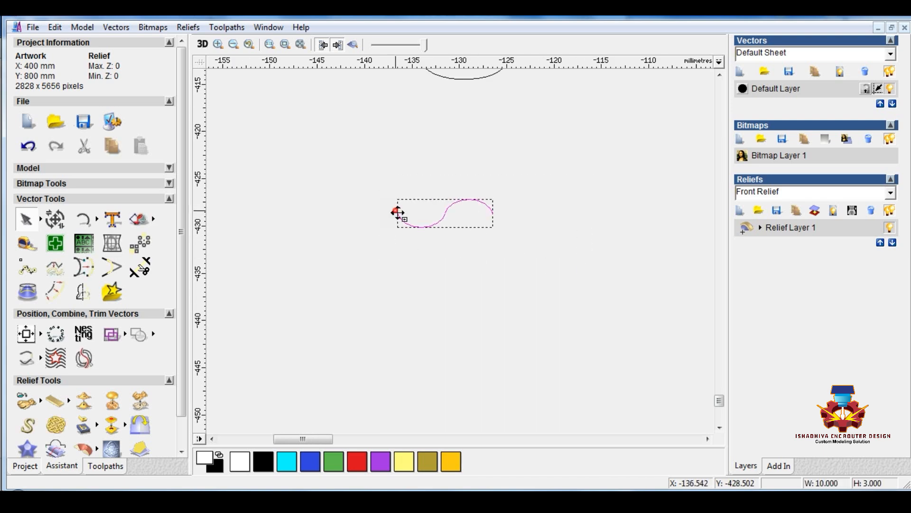
ctrl+drag(398, 212, 492, 213)
ctrl+drag(493, 213, 586, 215)
scroll(563, 238, down, 2)
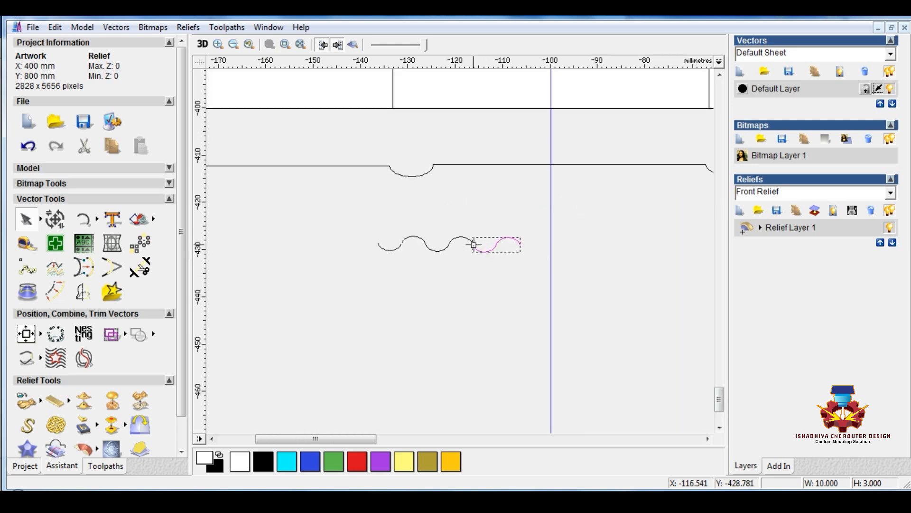
ctrl+drag(474, 245, 611, 280)
click(518, 268)
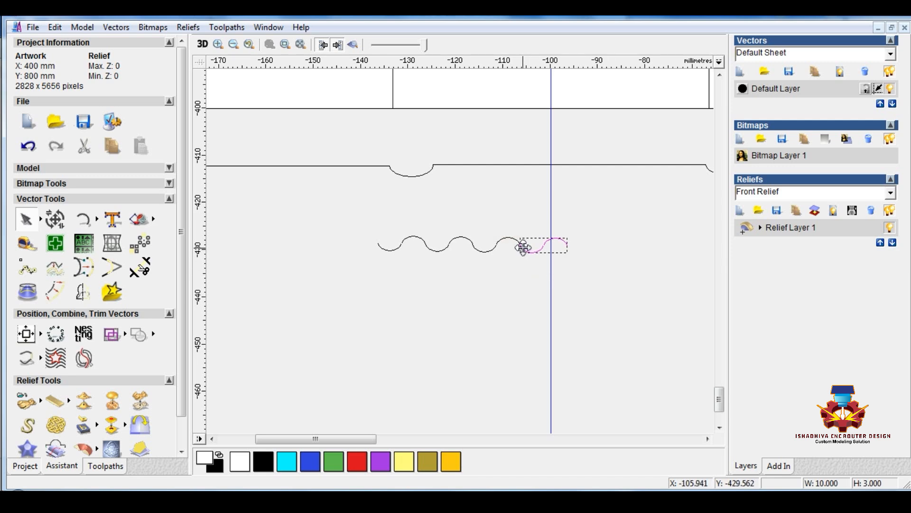
ctrl+drag(522, 245, 567, 246)
click(522, 280)
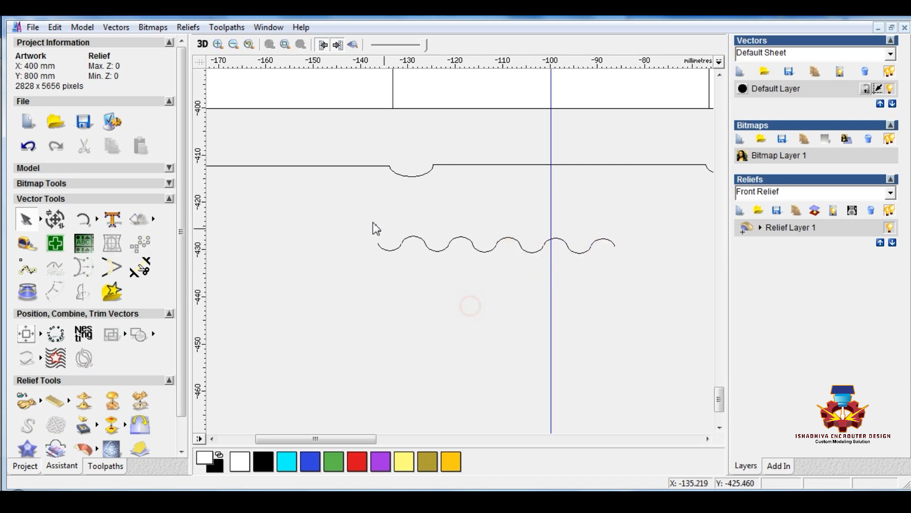
Add a copy of the last downward arc at the right end of the wavy line
drag(336, 209, 660, 303)
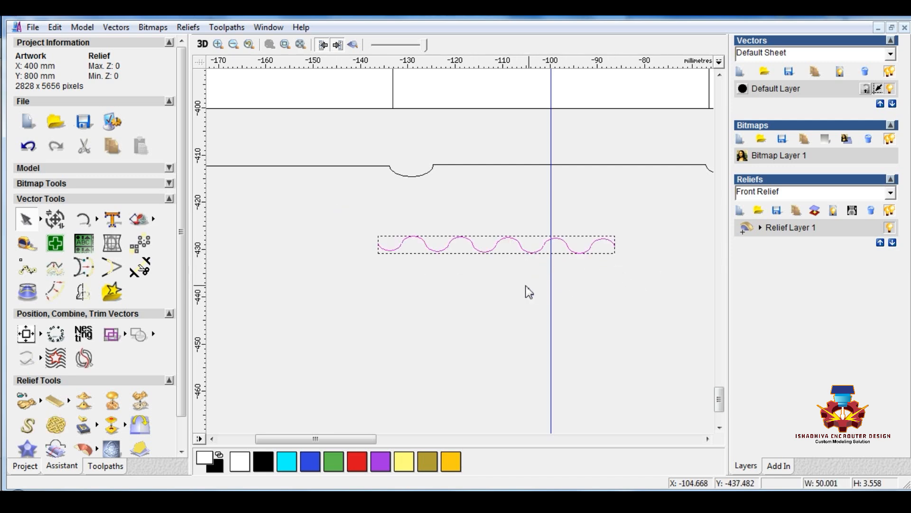
click(614, 272)
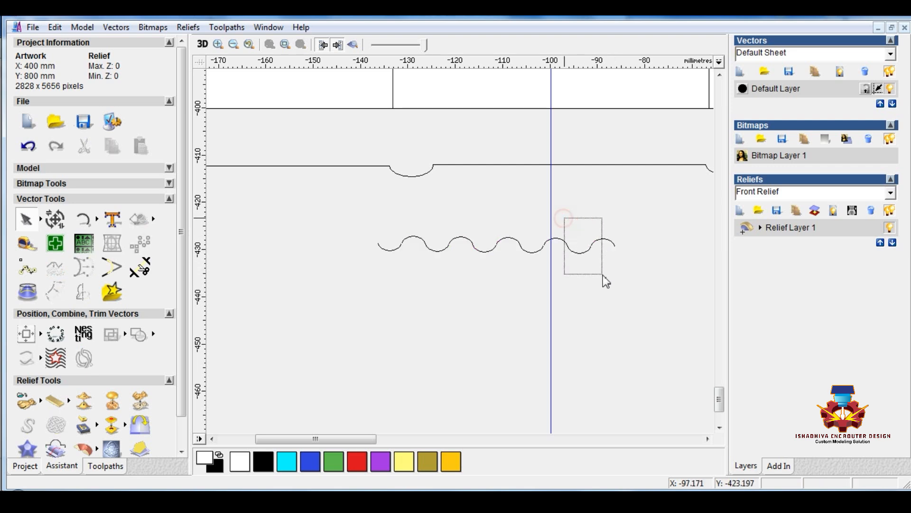
drag(603, 274, 602, 275)
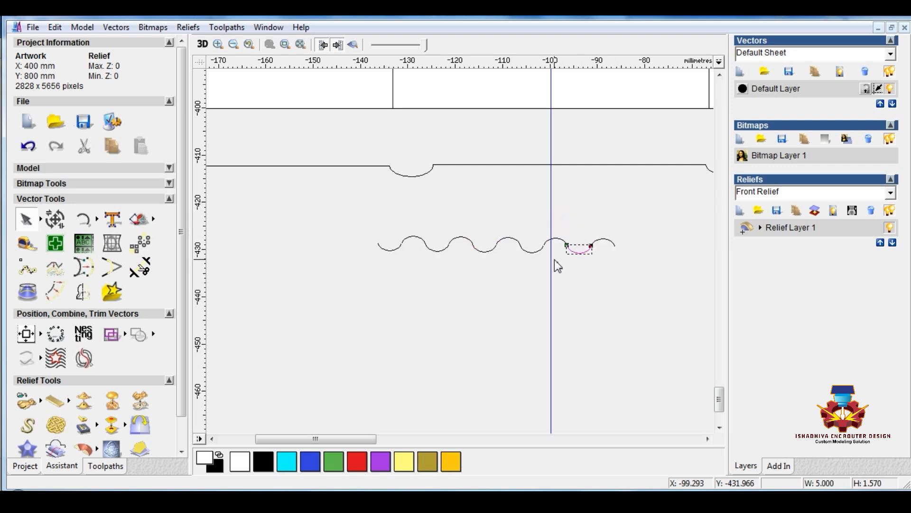
click(616, 244)
click(609, 292)
Join all the arcs of the wavy line into one vector with a tolerance of 0.002
drag(335, 212, 668, 281)
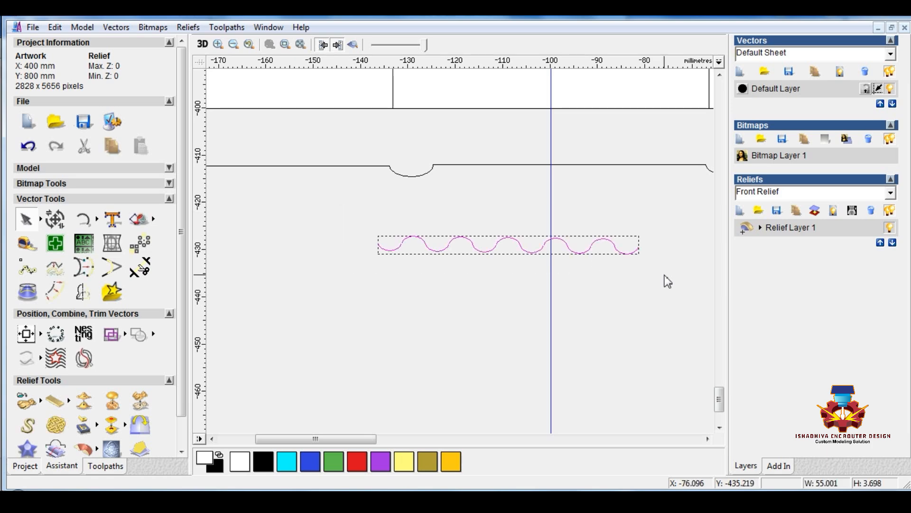
click(116, 27)
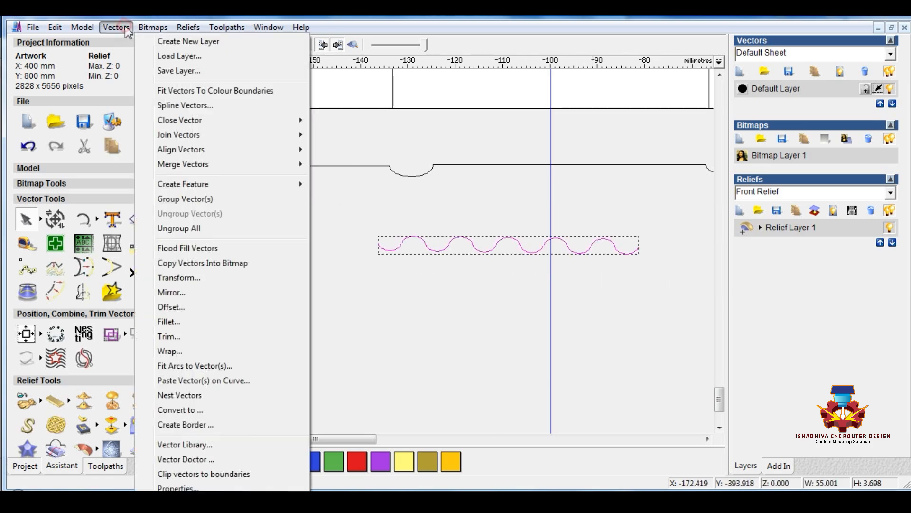
mouse_move(236, 138)
click(343, 177)
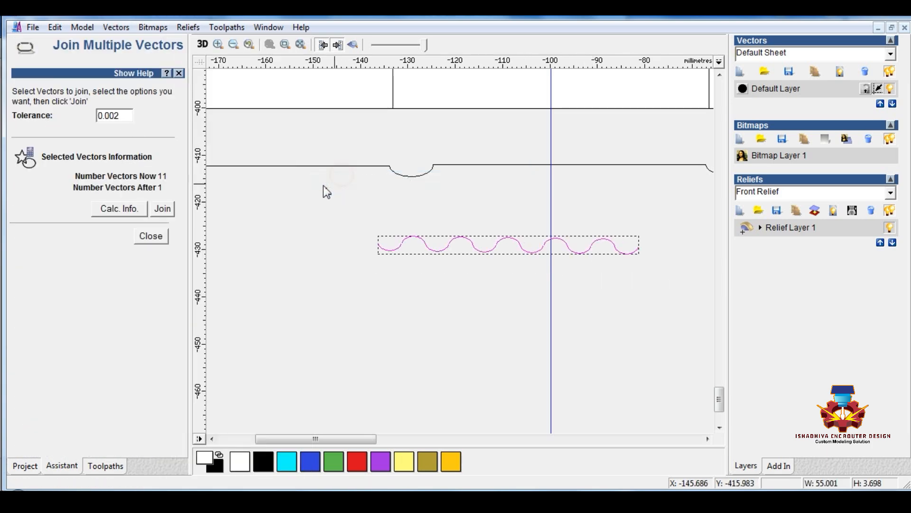
click(163, 214)
Move the joined wavy line up onto the straight profile segment between the second and third arcs
scroll(506, 328, down, 2)
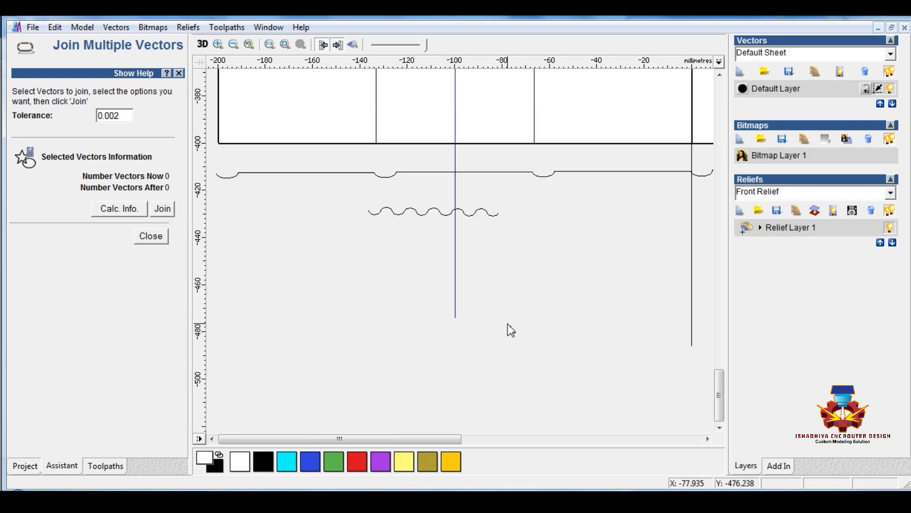
scroll(351, 245, up, 2)
click(411, 264)
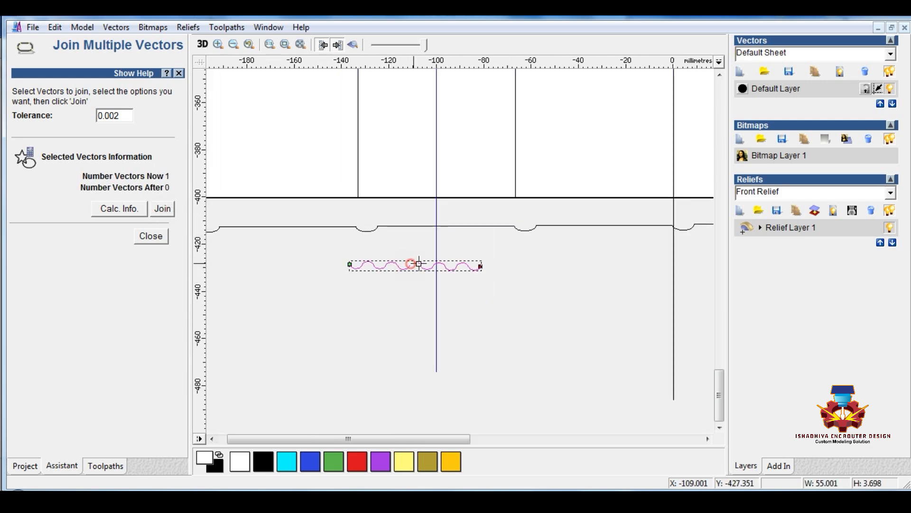
drag(416, 261, 445, 226)
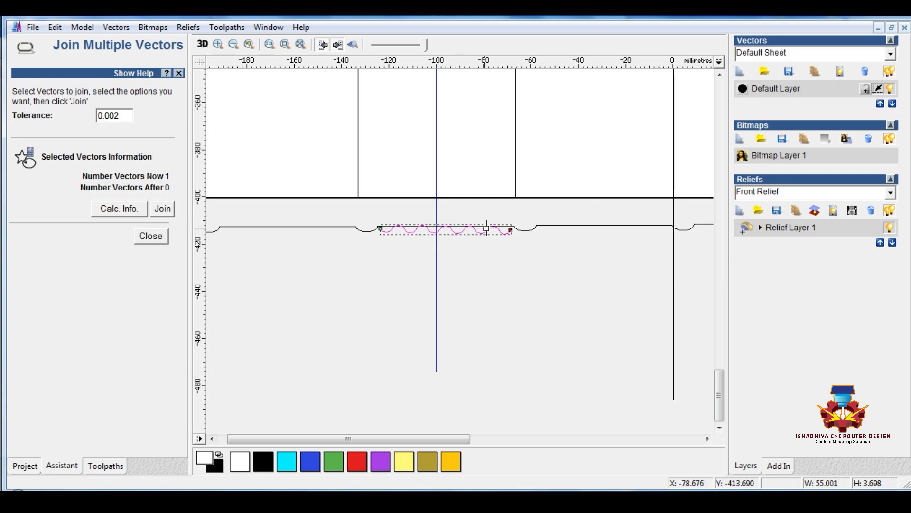
Check how the wavy line fits the straight profile segment and delete the wavy line
scroll(487, 228, up, 4)
scroll(451, 309, down, 2)
scroll(245, 252, up, 3)
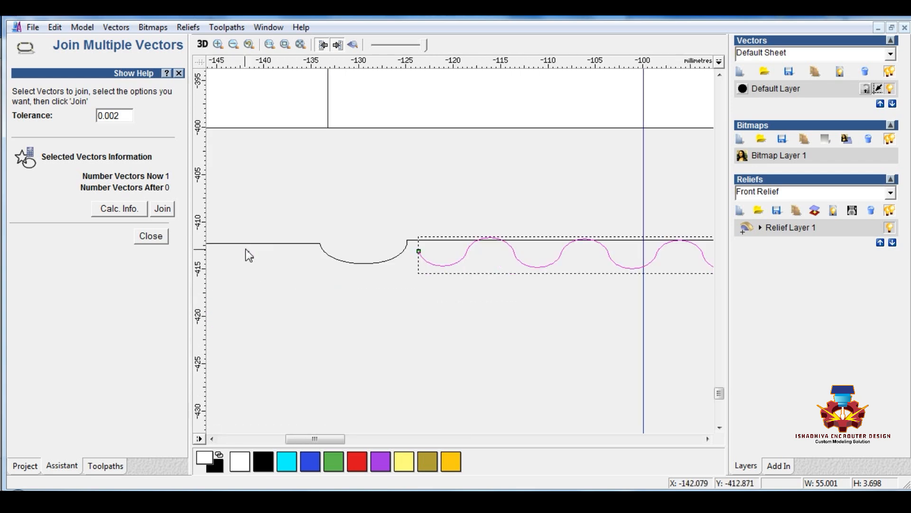
scroll(423, 255, up, 1)
scroll(482, 271, down, 3)
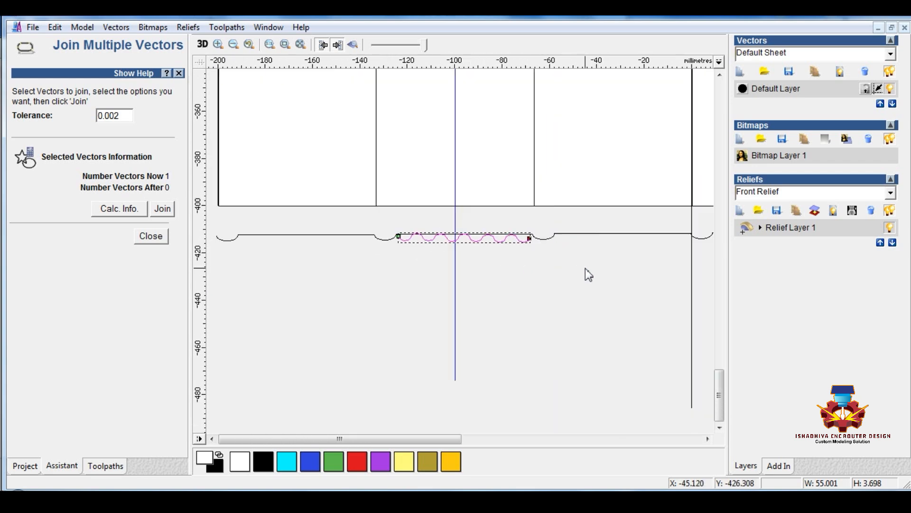
click(486, 253)
click(150, 236)
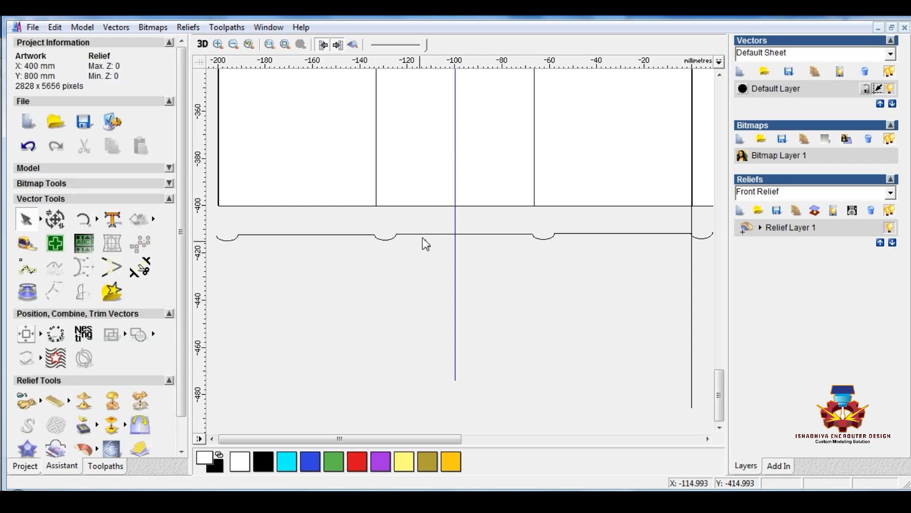
Draw a short horizontal line about 2.5 mm long below the straight profile segment, just after the second arc
scroll(422, 240, up, 3)
click(96, 220)
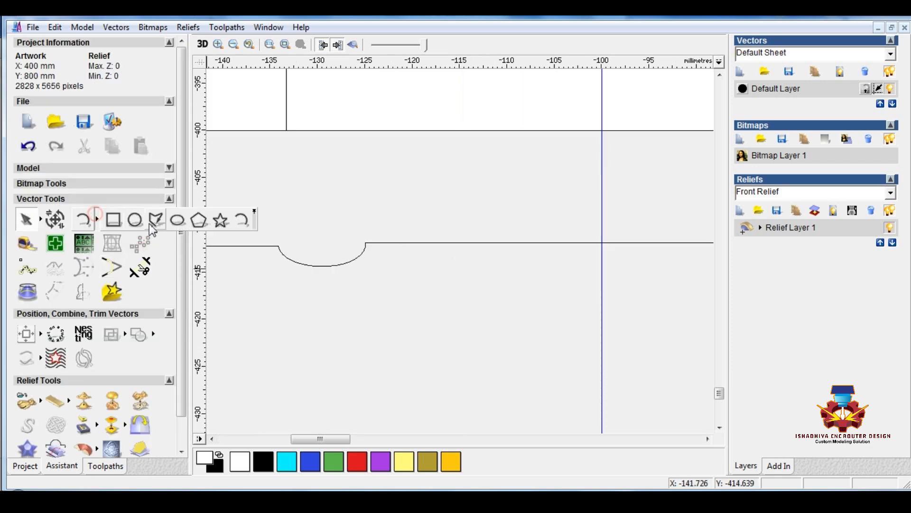
click(157, 220)
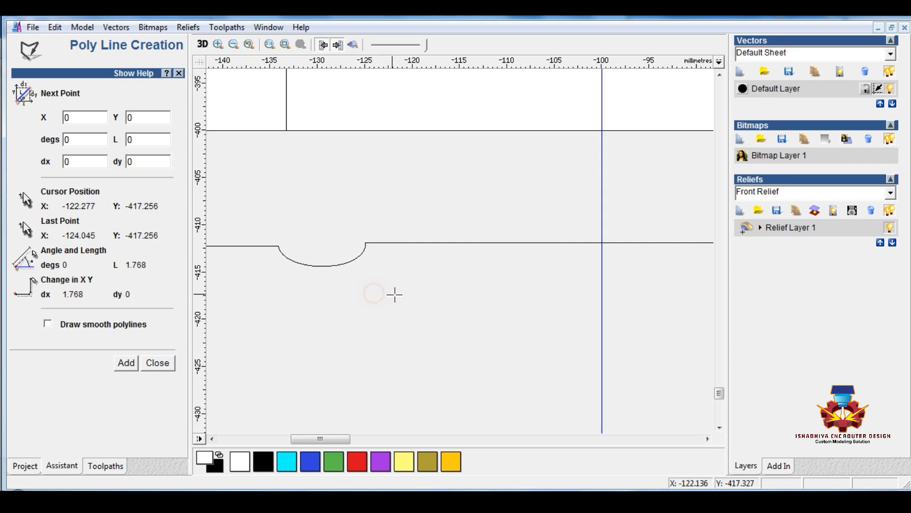
click(369, 290)
click(387, 292)
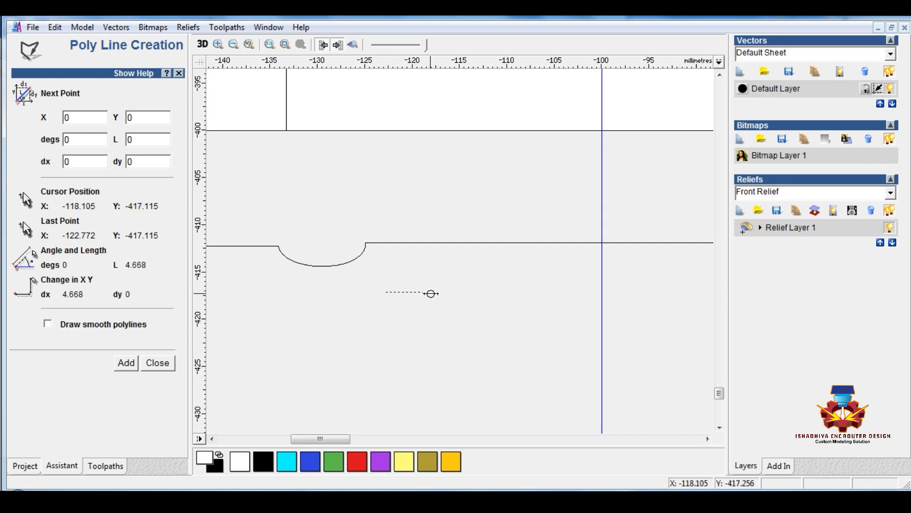
click(410, 291)
key(Escape)
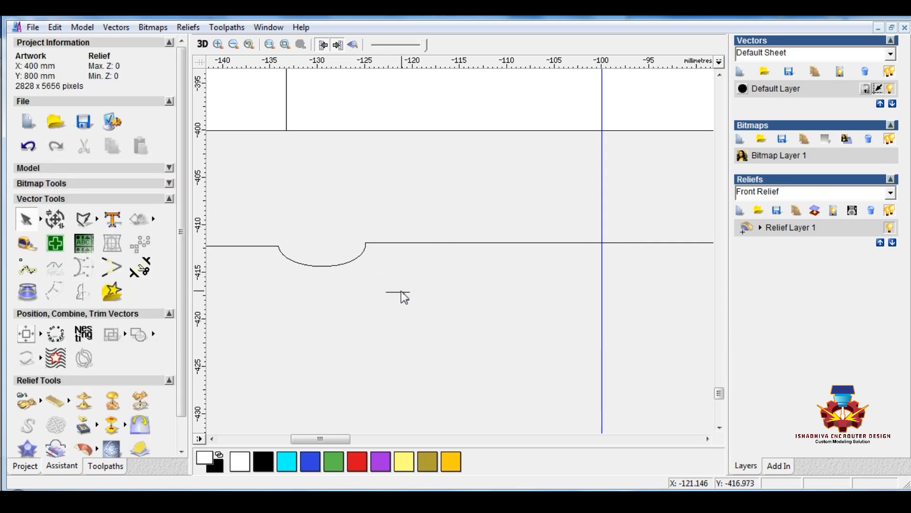
Convert the short line to an arc and bend it into a downward bulge about 0.6 mm deep
click(397, 291)
key(n)
scroll(397, 293, up, 1)
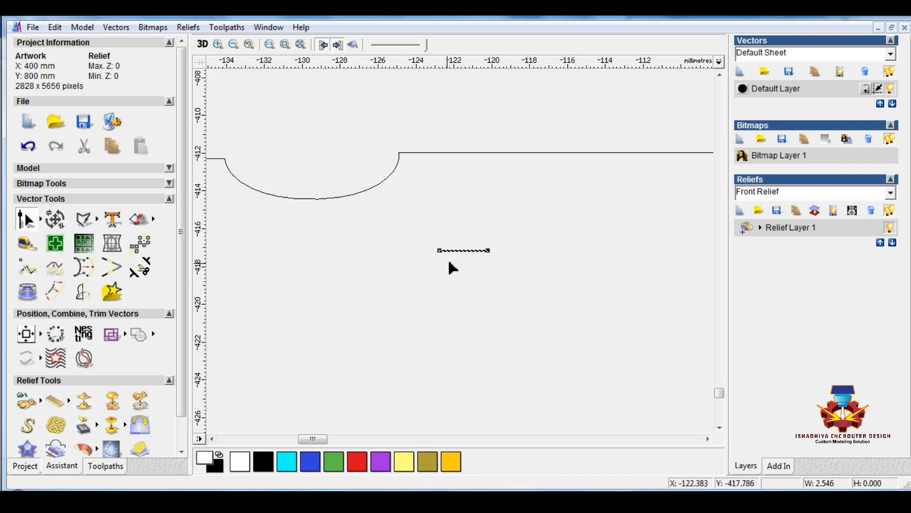
key(a)
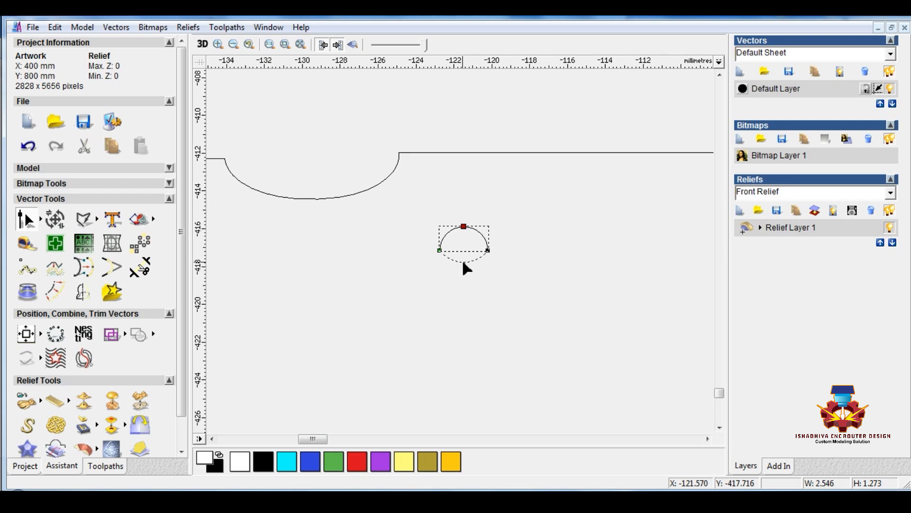
drag(463, 260, 463, 262)
right_click(447, 284)
click(419, 235)
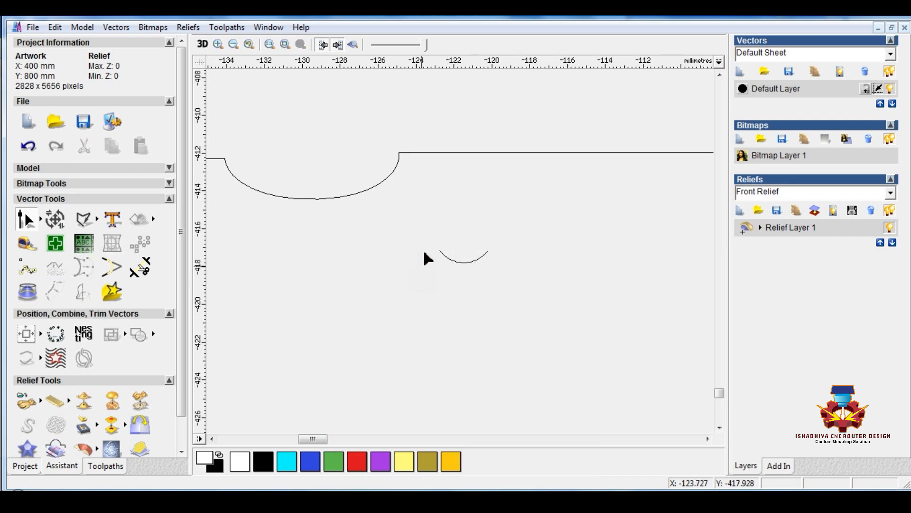
Mirror a copy of the small arc to its right side and flip that copy upward about its top edge
click(78, 290)
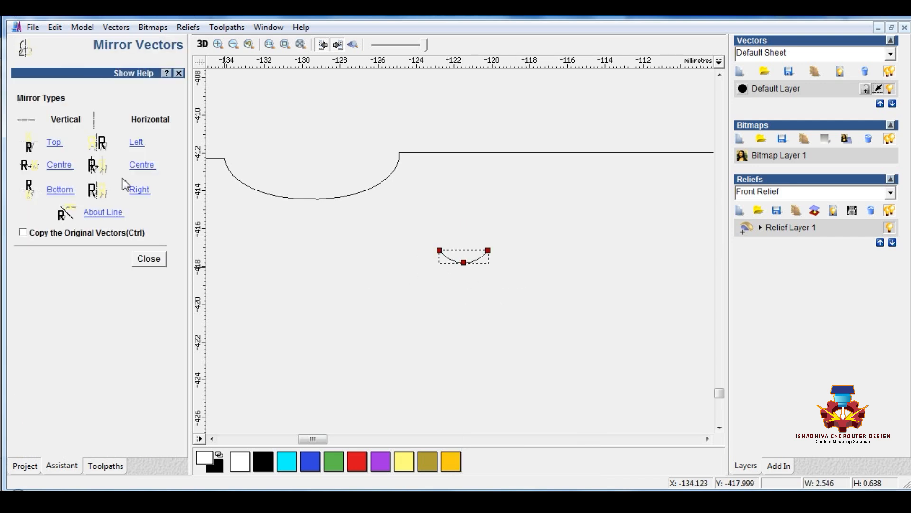
click(138, 191)
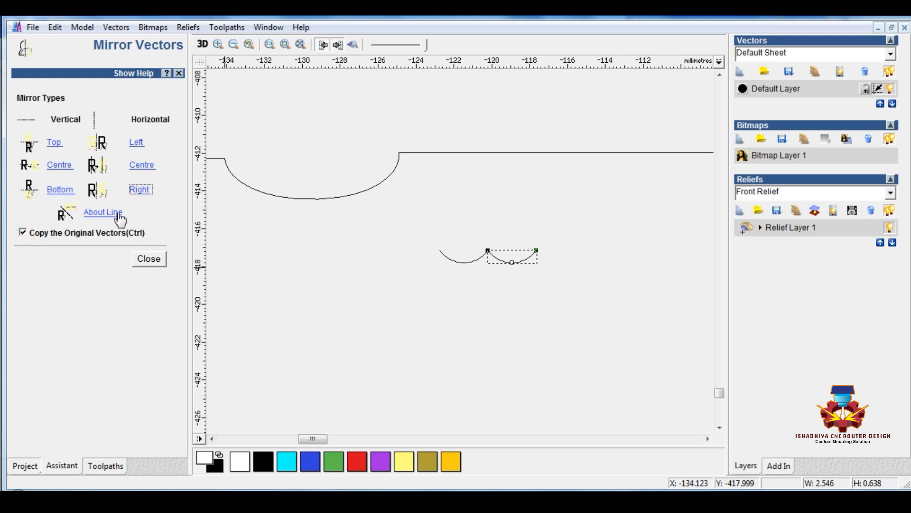
click(55, 143)
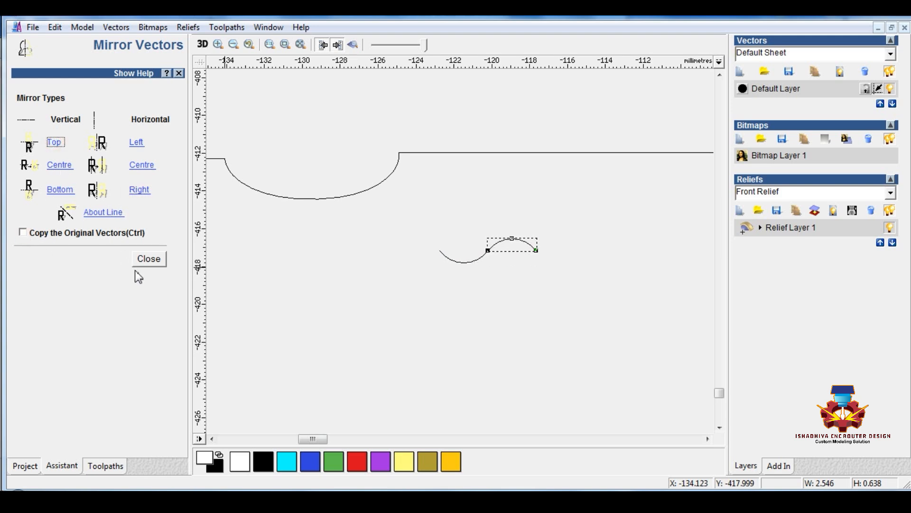
click(147, 261)
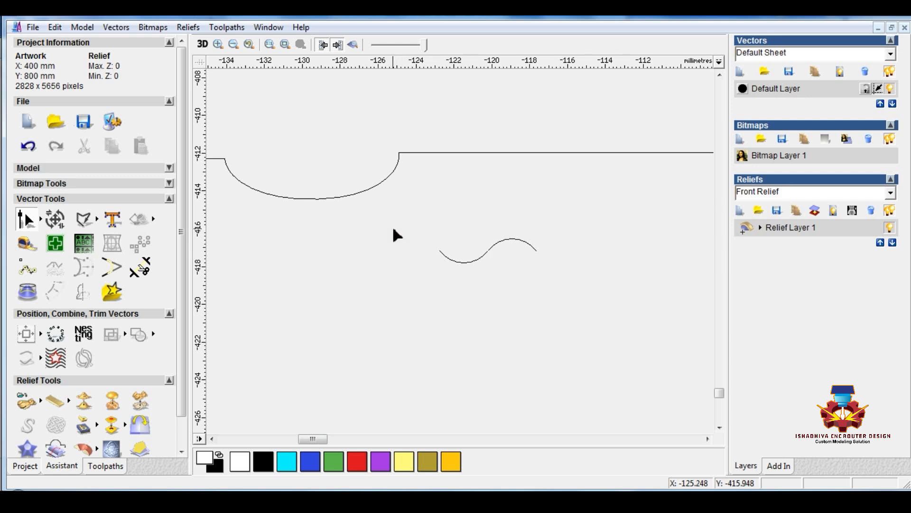
Try to mirror a copy of the two-arc wave to its right side and undo it
scroll(392, 226, down, 1)
right_click(472, 271)
click(414, 259)
drag(471, 246, 555, 297)
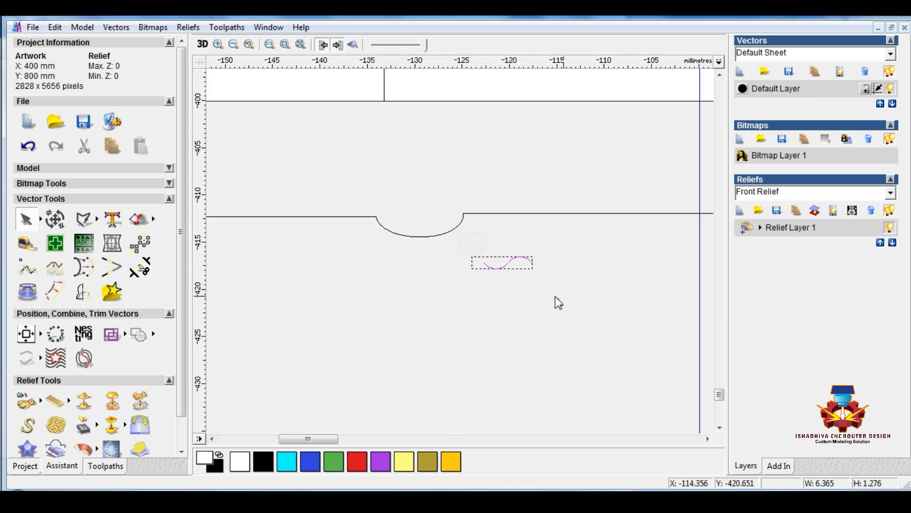
click(83, 291)
click(29, 234)
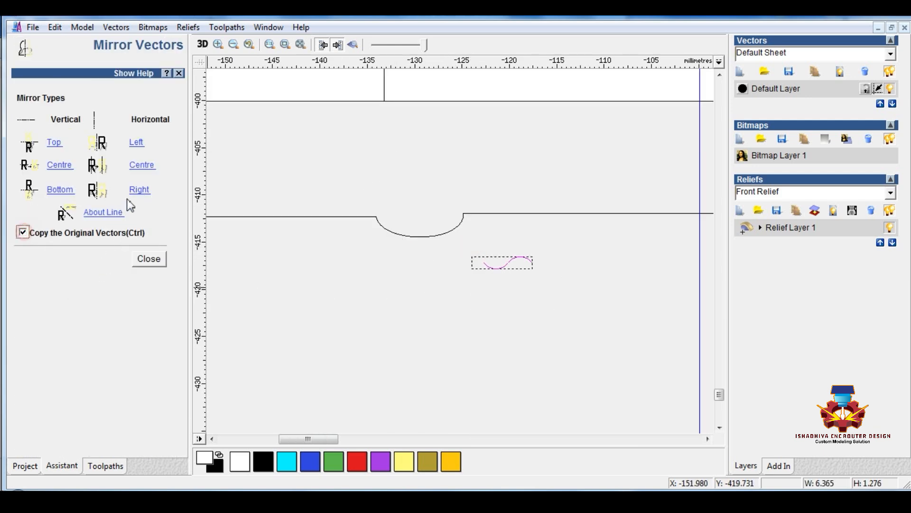
click(139, 189)
key(ctrl+z)
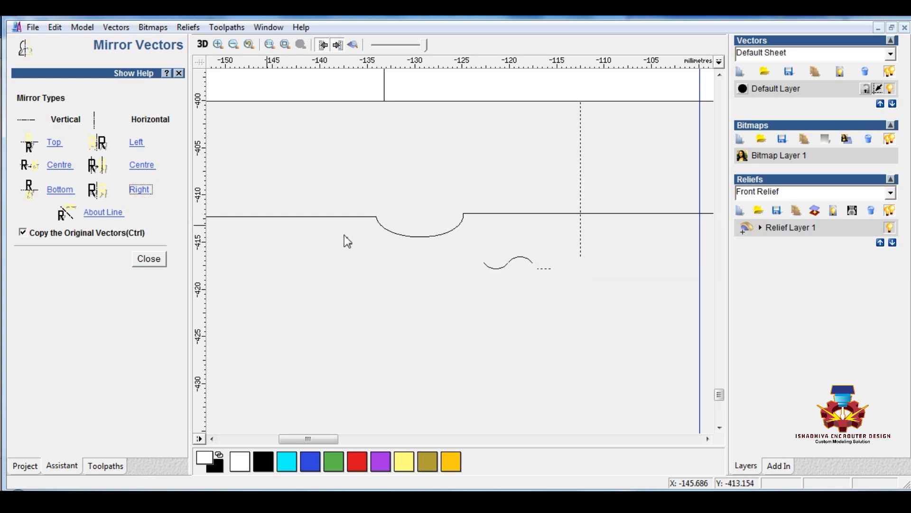
Add four copies of the two-arc wave end to end towards the right to form a wavy line
click(549, 332)
drag(475, 243, 559, 309)
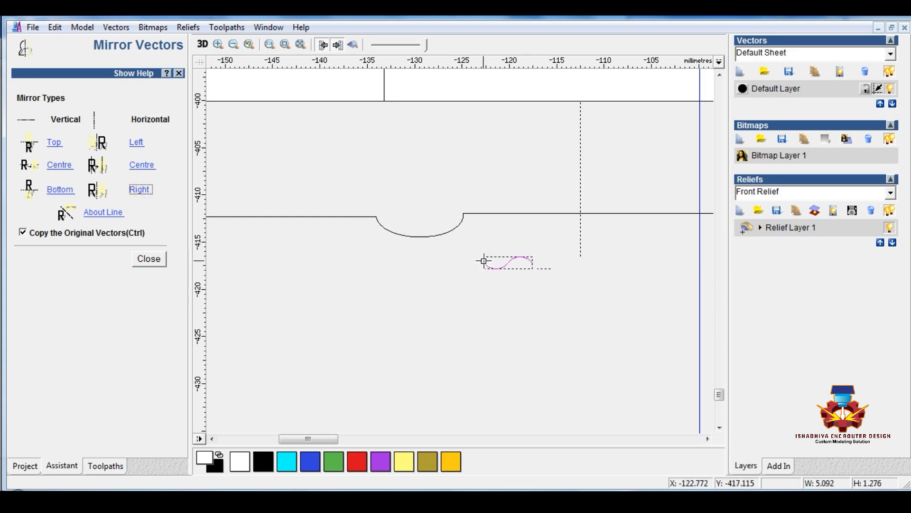
drag(484, 260, 677, 262)
scroll(602, 298, down, 1)
scroll(522, 245, up, 1)
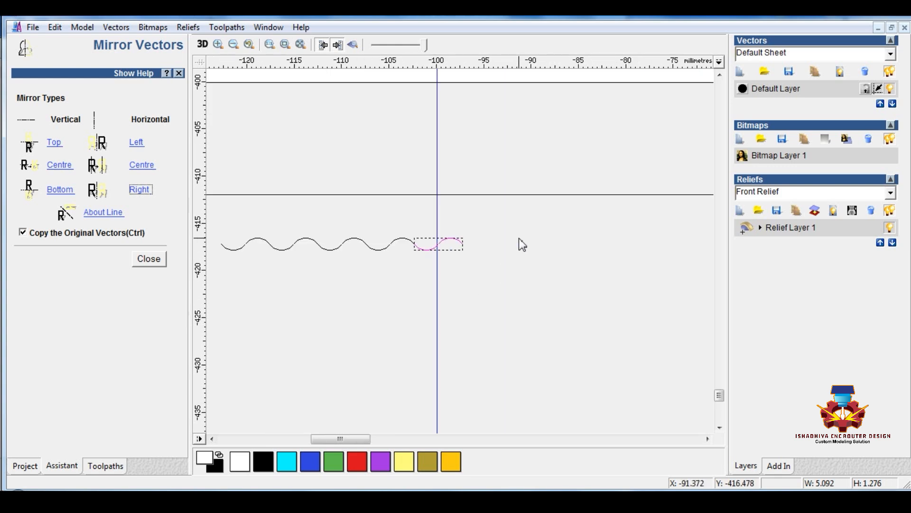
Extend the wavy line with one more two-arc copy and a single downward arc at its right end
ctrl+drag(414, 245, 511, 244)
click(460, 243)
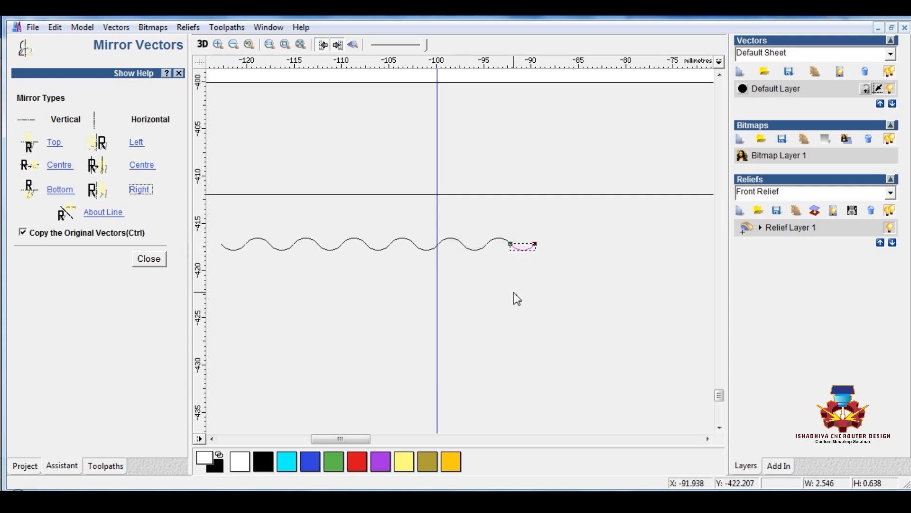
click(514, 292)
Join all the arcs of the new wavy line at their coincident points with a tolerance of 0.002
scroll(514, 292, down, 1)
drag(303, 252, 501, 212)
click(149, 259)
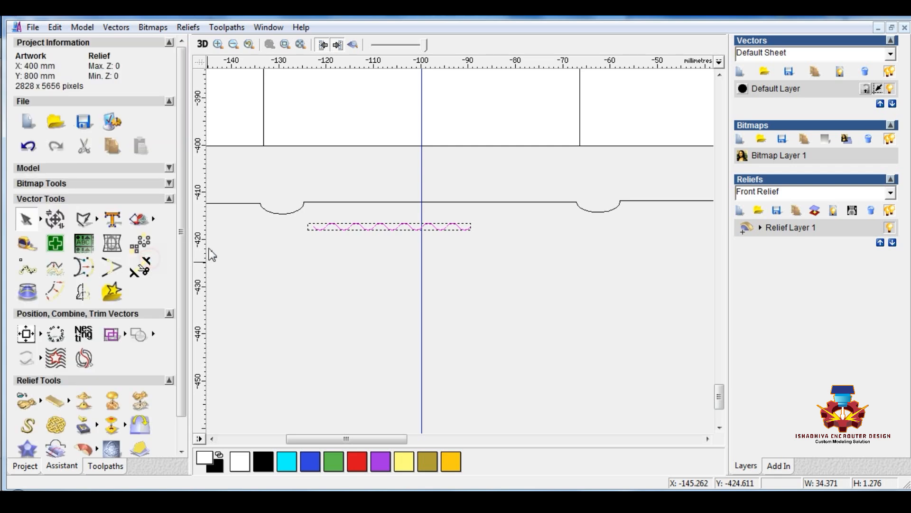
click(116, 28)
mouse_move(304, 134)
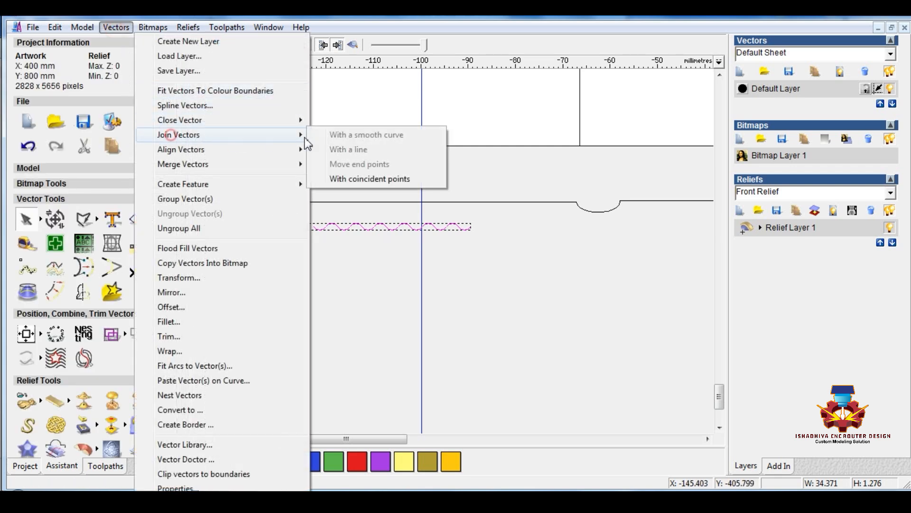
click(364, 179)
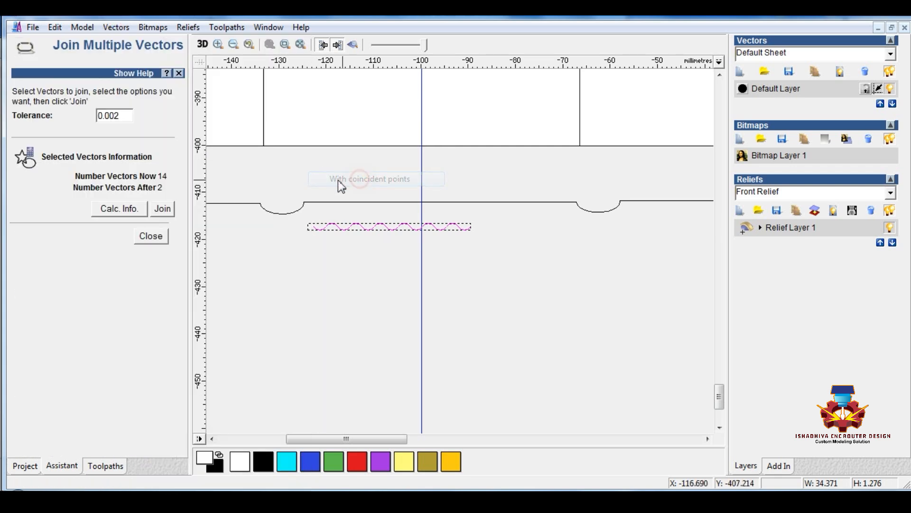
click(161, 209)
click(148, 238)
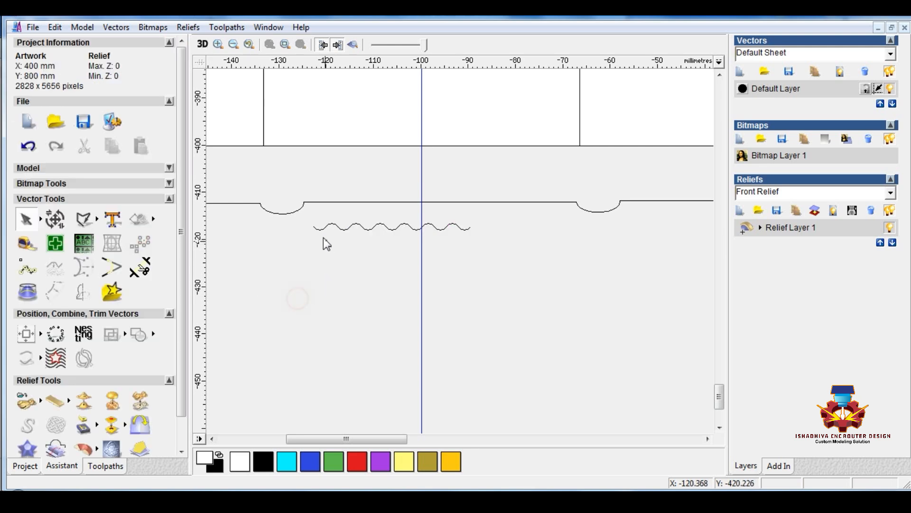
Move the joined wavy line up to just below the straight profile segment between the second and third arcs
click(320, 228)
drag(380, 226, 420, 185)
scroll(402, 244, up, 1)
scroll(410, 240, down, 1)
scroll(418, 262, down, 1)
scroll(462, 230, up, 1)
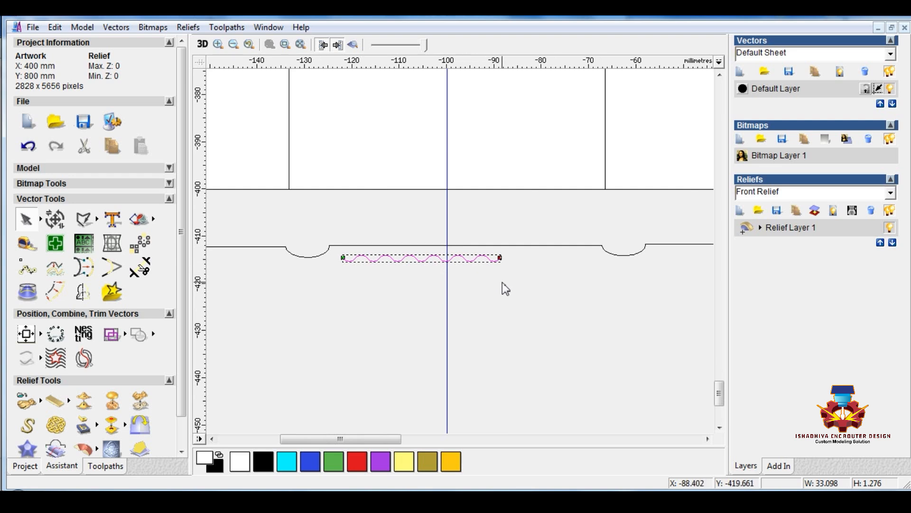
Move the wavy line up and right until its crests touch the straight segment, near the segment's middle
scroll(503, 272, up, 1)
click(320, 218)
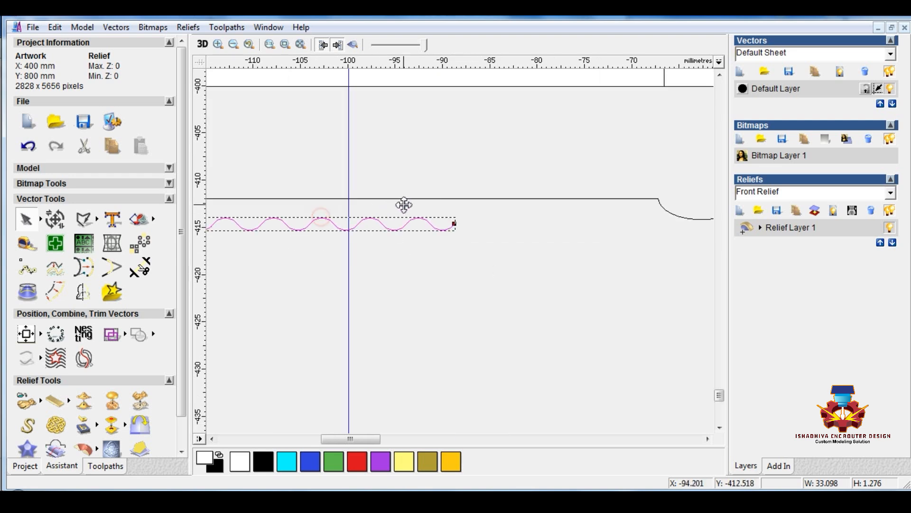
drag(404, 205, 420, 200)
scroll(446, 245, down, 1)
scroll(453, 227, up, 1)
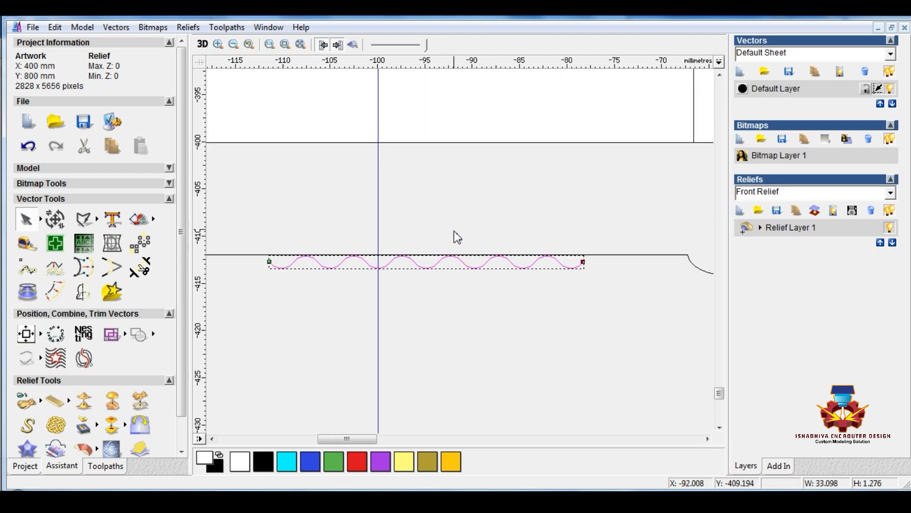
scroll(454, 227, down, 1)
click(520, 322)
scroll(518, 326, down, 1)
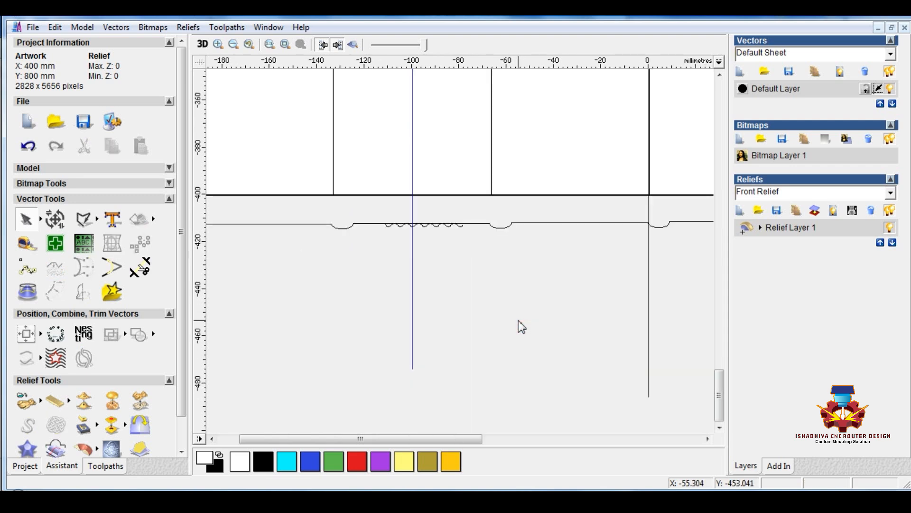
Draw a line about 57.6 mm long over the straight segment from the second to the third arc and move it below the profile
scroll(401, 249, up, 1)
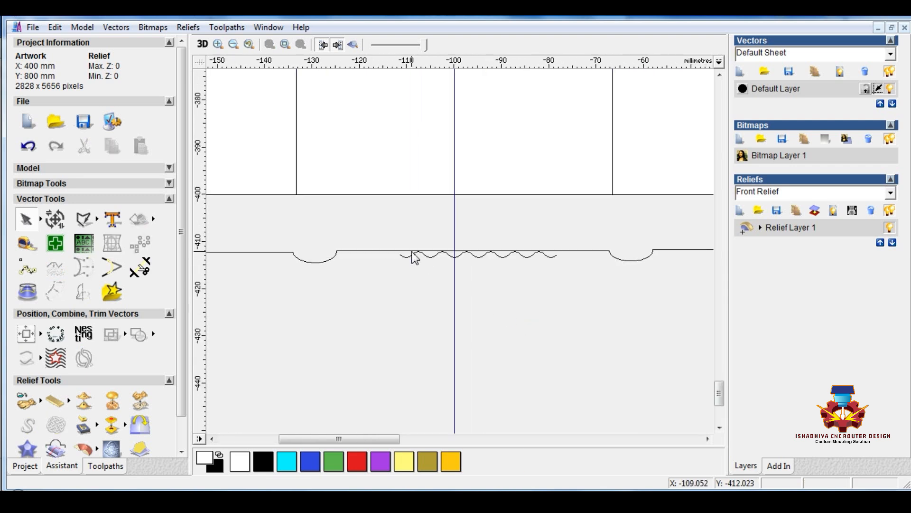
click(85, 225)
click(336, 251)
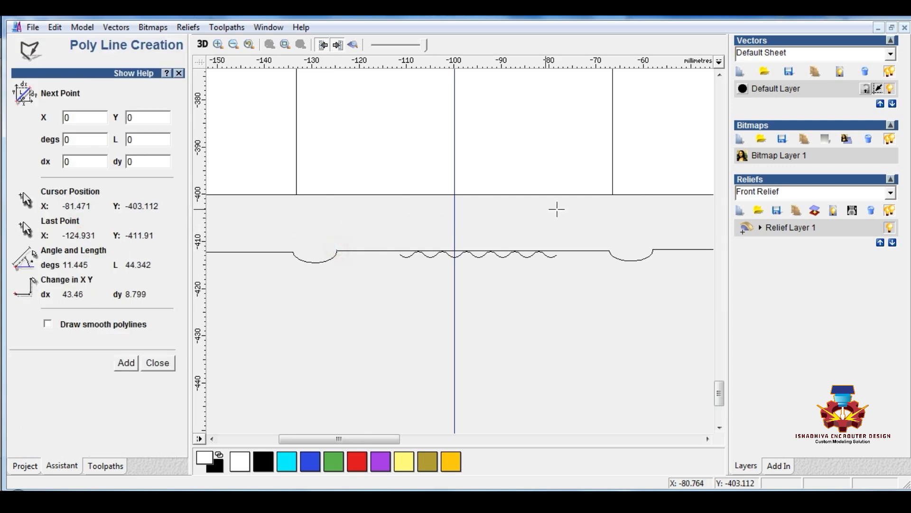
click(607, 250)
key(Escape)
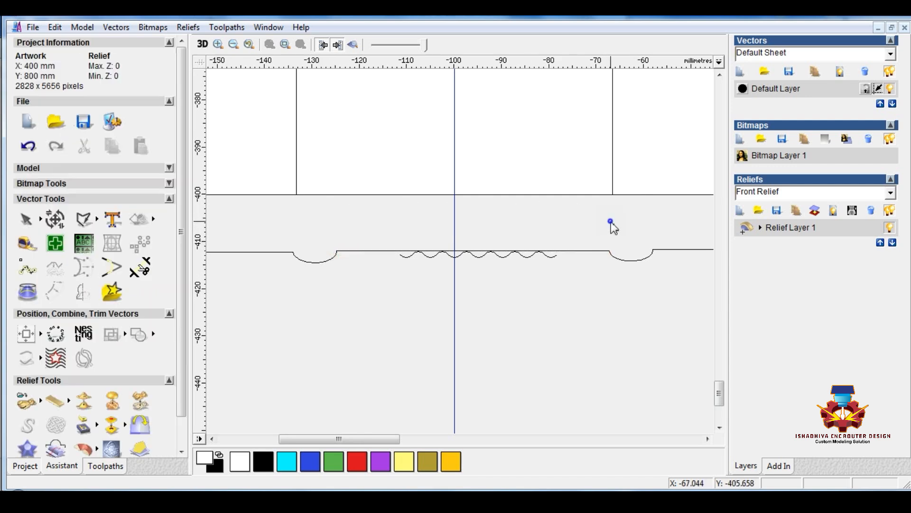
click(585, 251)
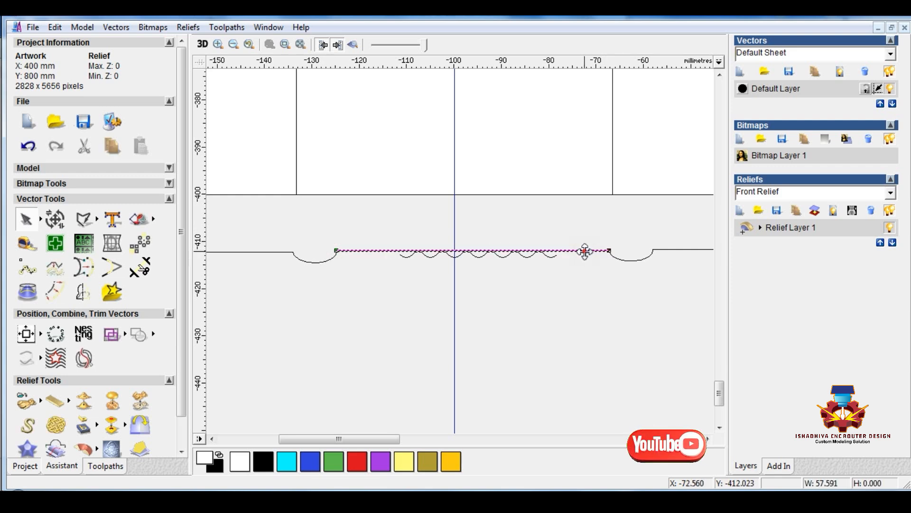
drag(585, 251, 567, 316)
Align the wavy line to the separate straight line, centred on it both horizontally and vertically
click(433, 256)
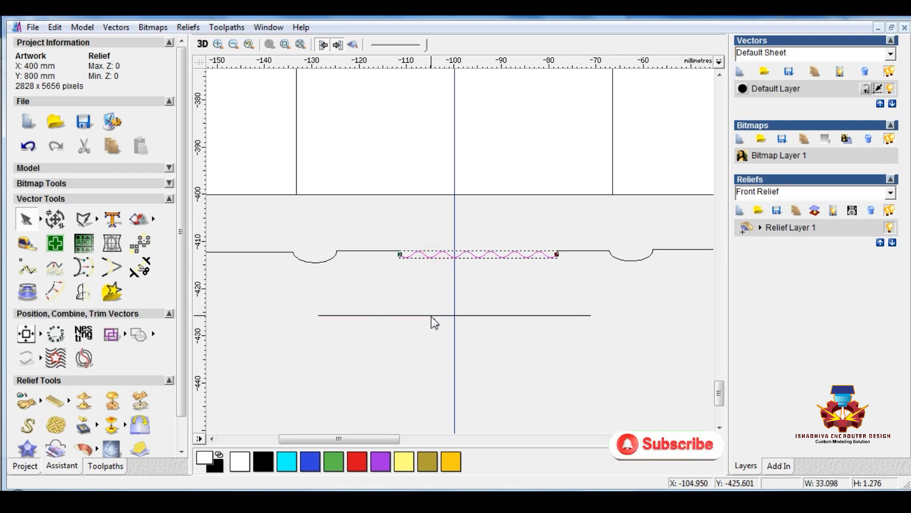
shift+click(431, 315)
key(b)
key(l)
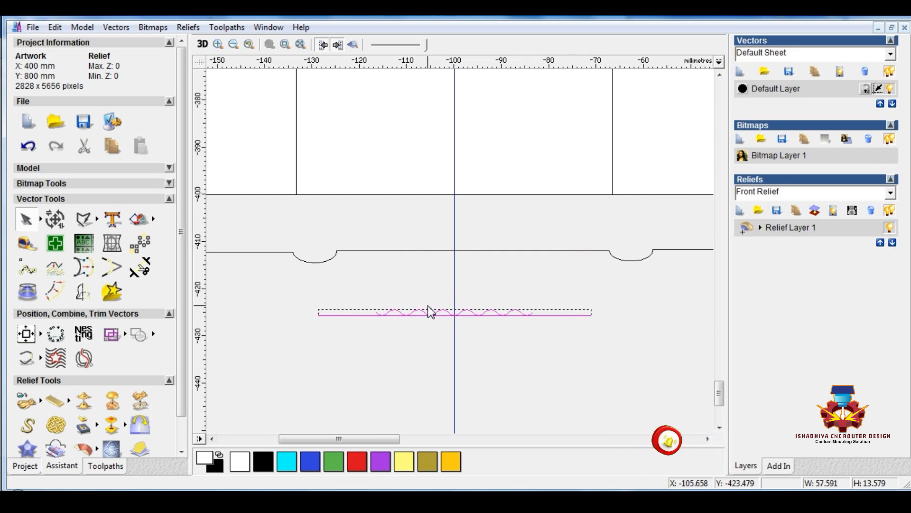
key(c)
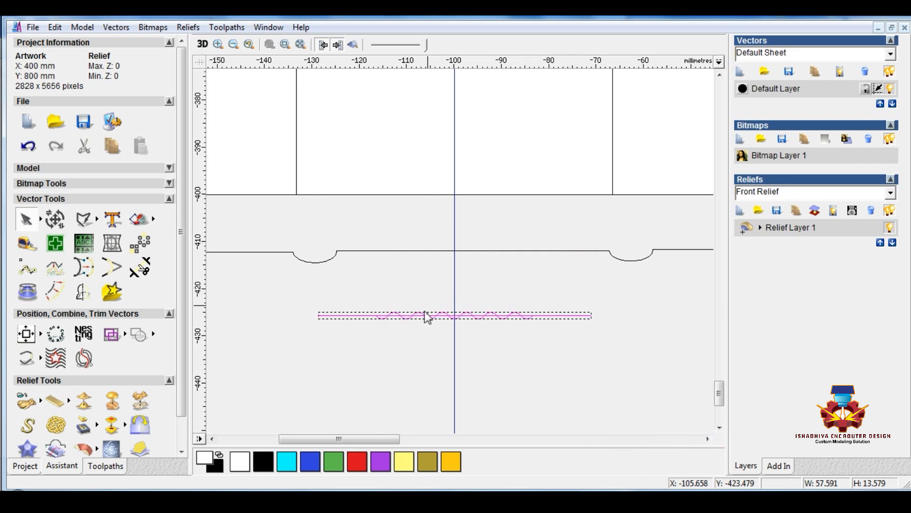
click(384, 368)
Trim away the parts of the straight line that span the first and last arcs of the wavy line
scroll(453, 326, up, 2)
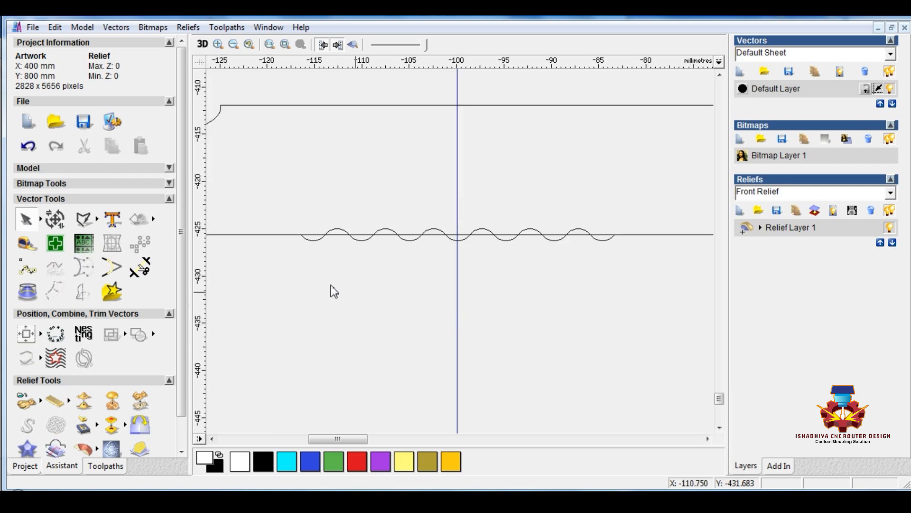
click(141, 269)
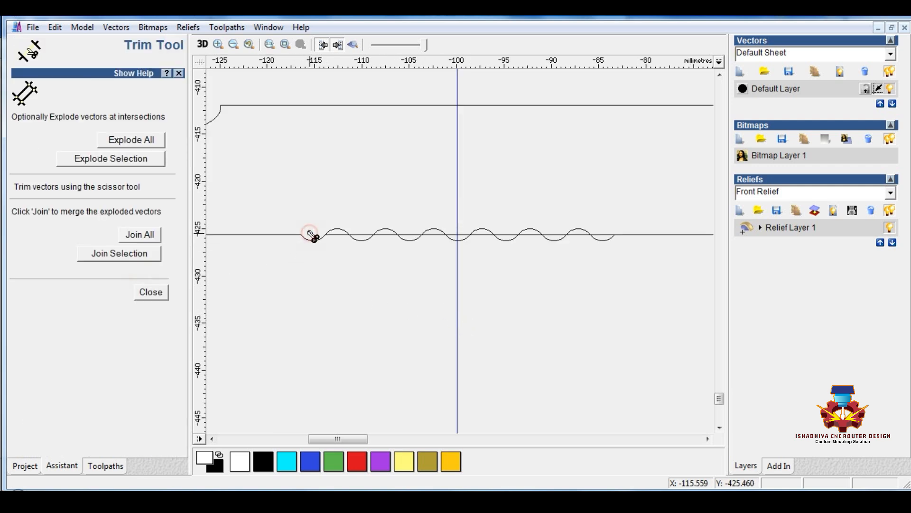
click(603, 235)
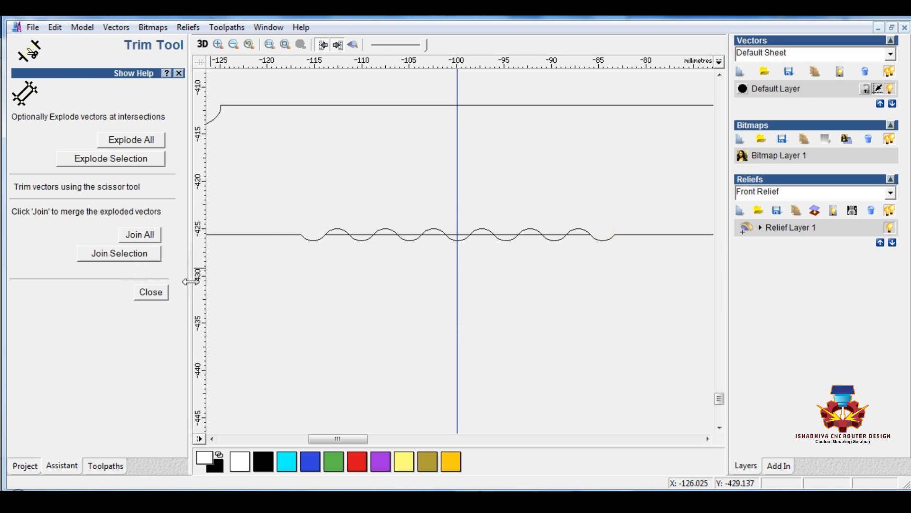
Join the wavy line and the straight pieces at its two ends into a single vector with a 0.002 tolerance
click(150, 292)
click(283, 287)
mouse_move(325, 212)
mouse_down()
mouse_move(468, 272)
mouse_move(619, 269)
mouse_up()
click(335, 234)
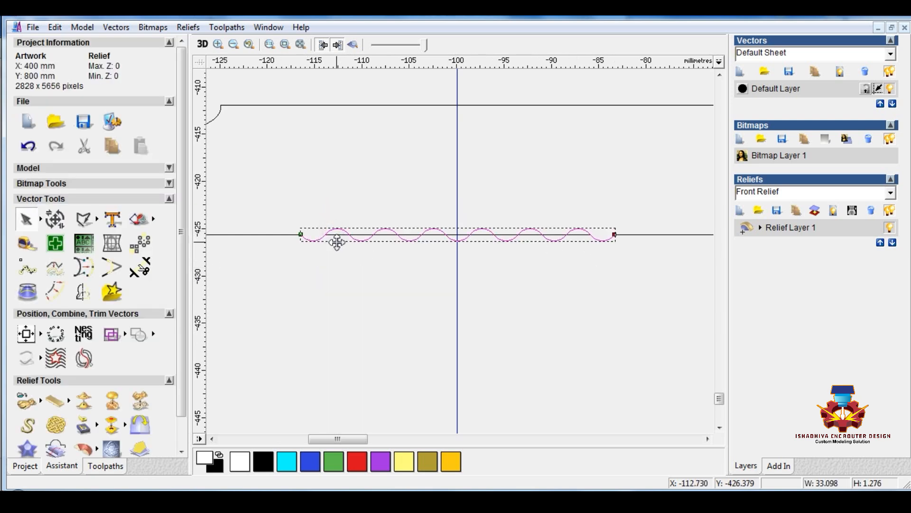
click(332, 261)
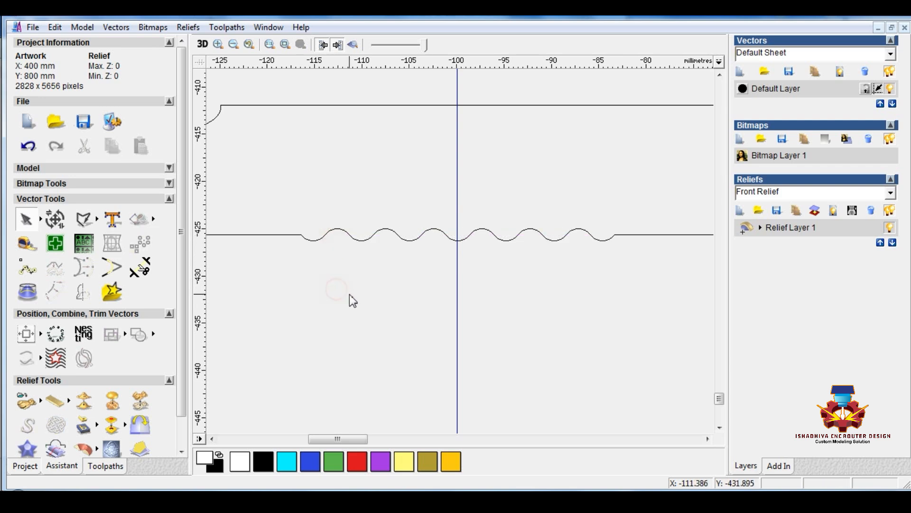
scroll(349, 295, down, 2)
mouse_move(350, 208)
mouse_down()
mouse_move(560, 237)
mouse_move(661, 238)
mouse_up()
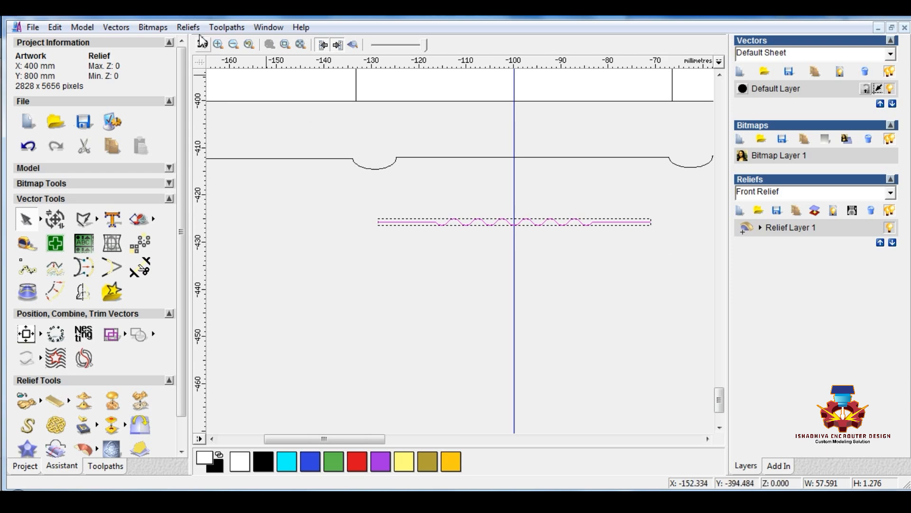
click(119, 31)
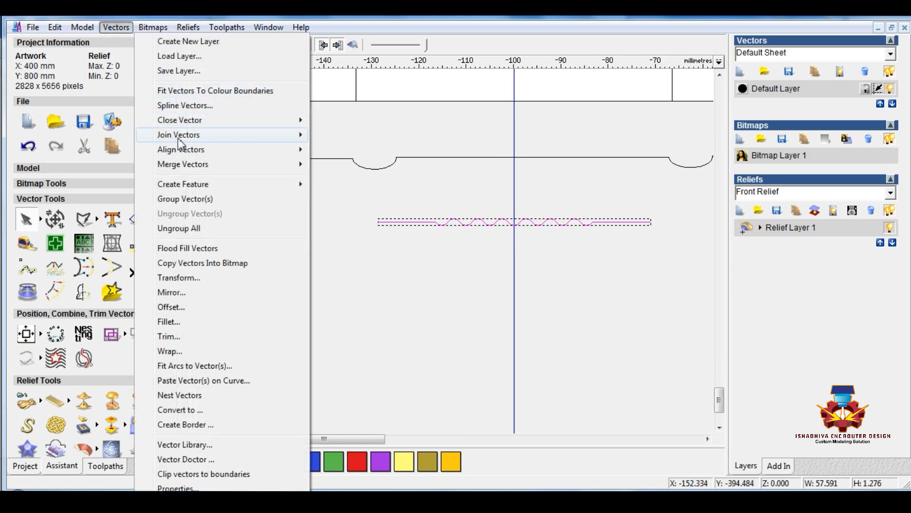
mouse_move(183, 135)
click(351, 179)
click(161, 208)
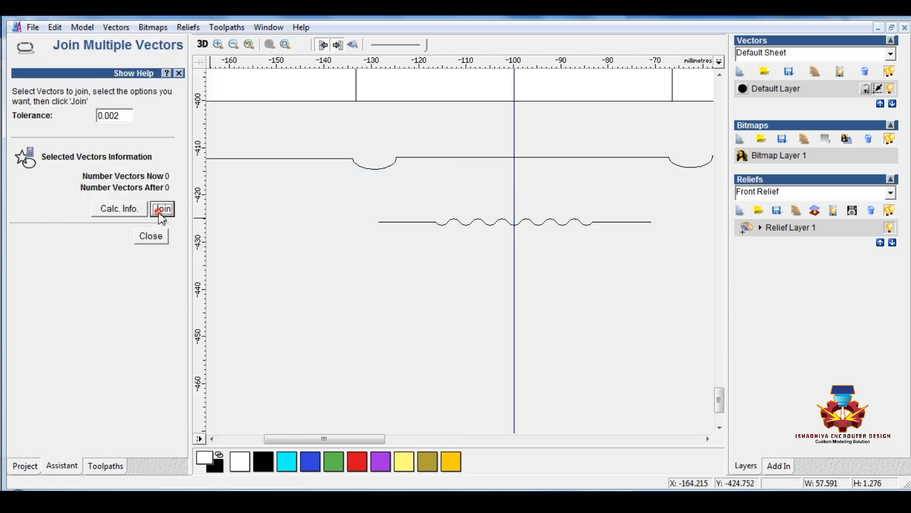
click(151, 236)
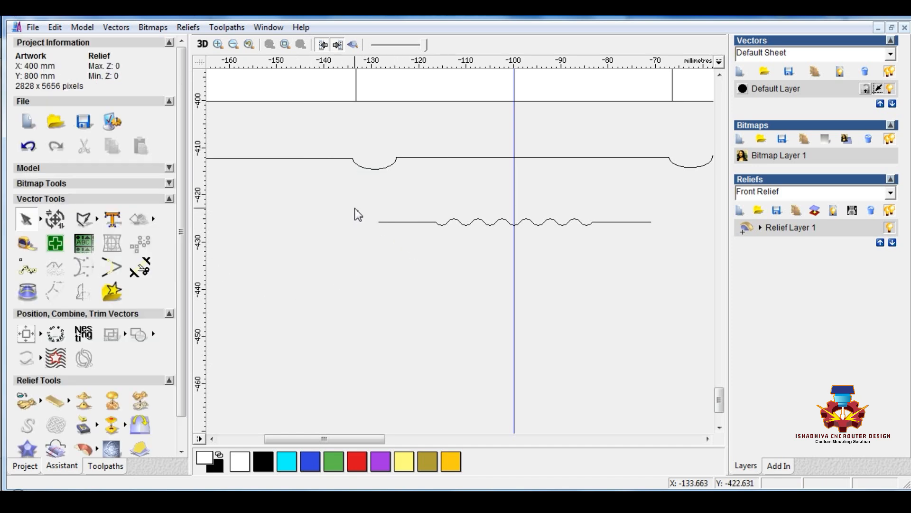
drag(354, 208, 661, 252)
click(622, 276)
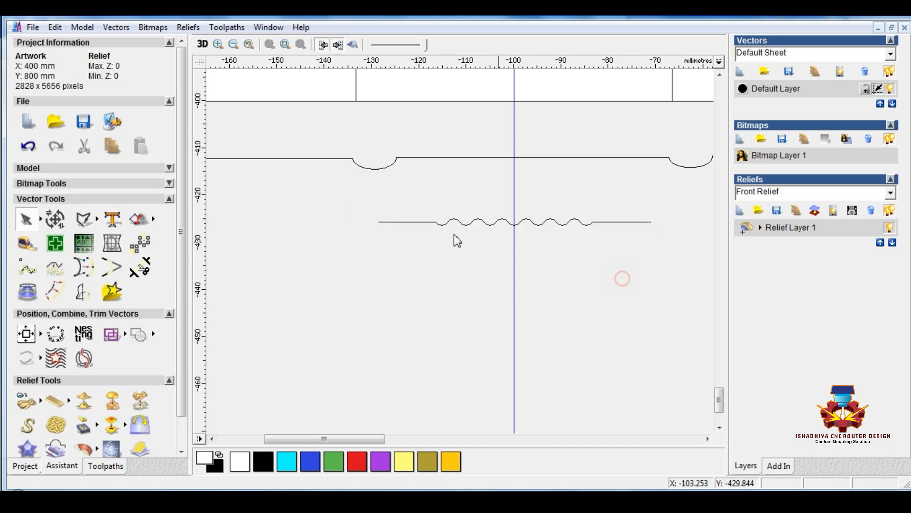
click(431, 223)
click(432, 221)
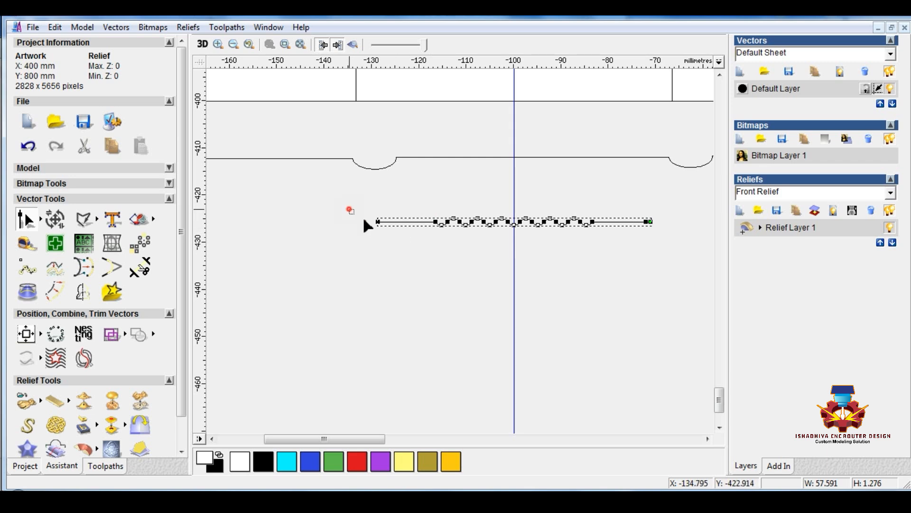
drag(435, 239, 440, 239)
shift+drag(592, 232, 591, 232)
scroll(635, 222, up, 1)
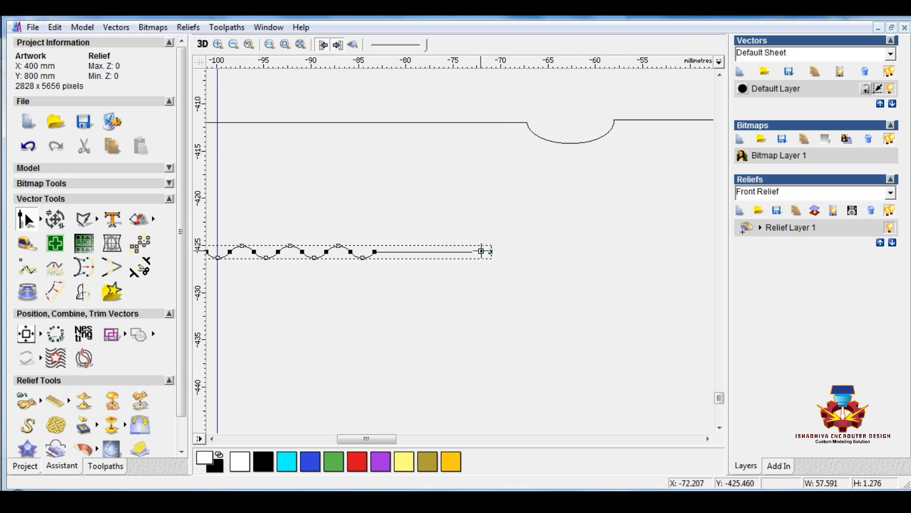
scroll(520, 270, down, 1)
scroll(470, 260, down, 1)
scroll(416, 250, up, 2)
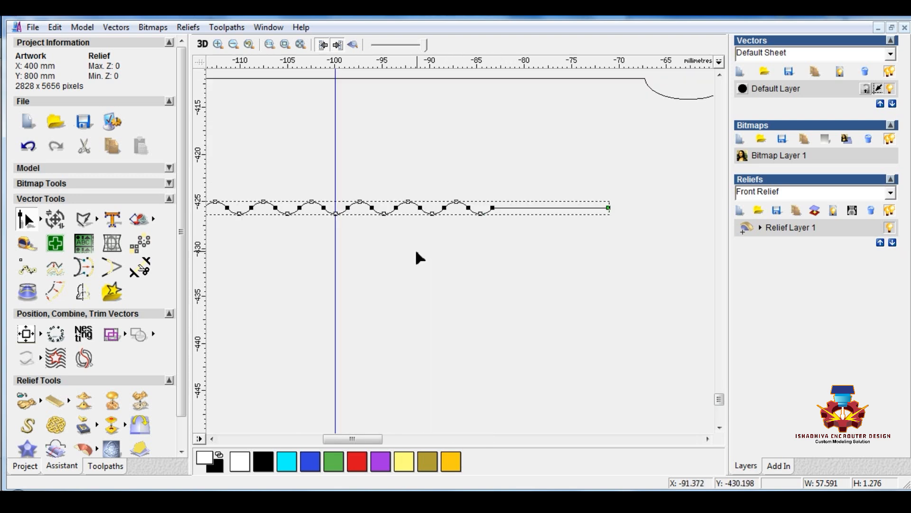
scroll(414, 249, down, 1)
drag(310, 247, 347, 255)
click(322, 230)
drag(272, 207, 350, 266)
scroll(349, 267, up, 1)
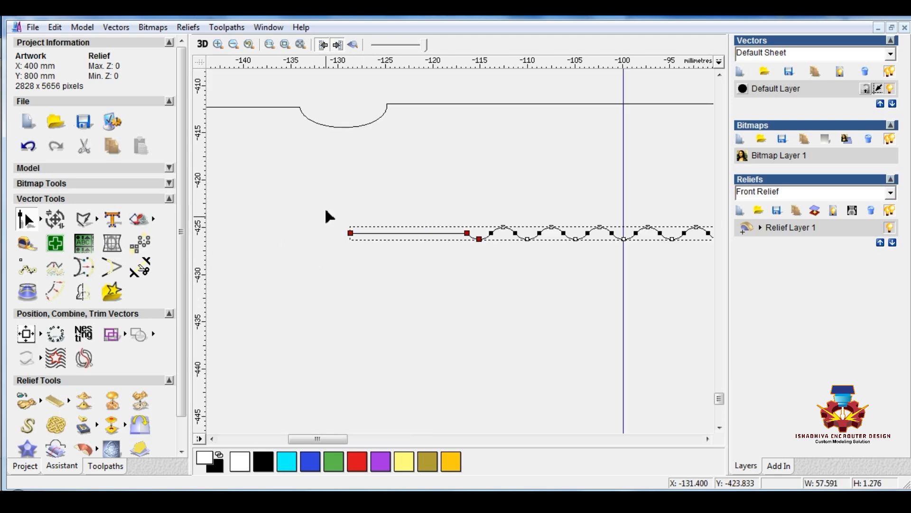
mouse_move(302, 187)
mouse_down()
mouse_move(450, 270)
mouse_move(472, 274)
mouse_up()
scroll(470, 268, down, 1)
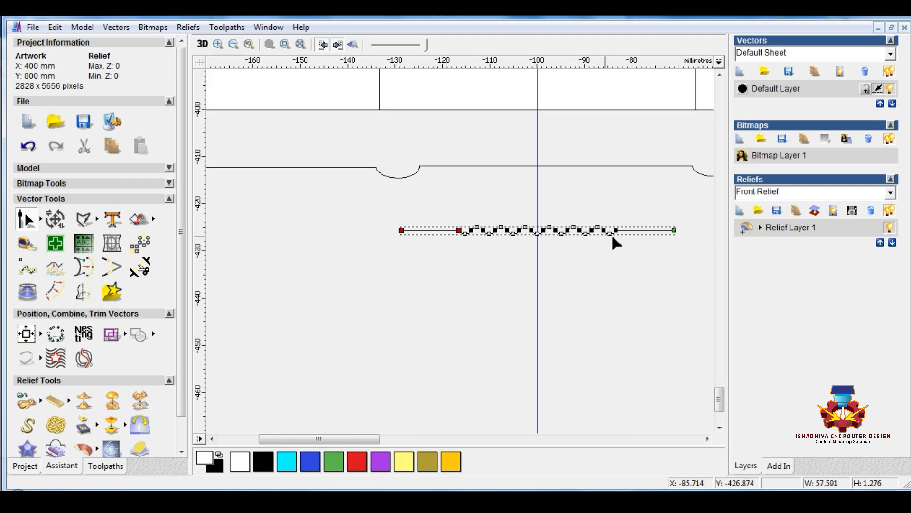
drag(619, 241, 612, 243)
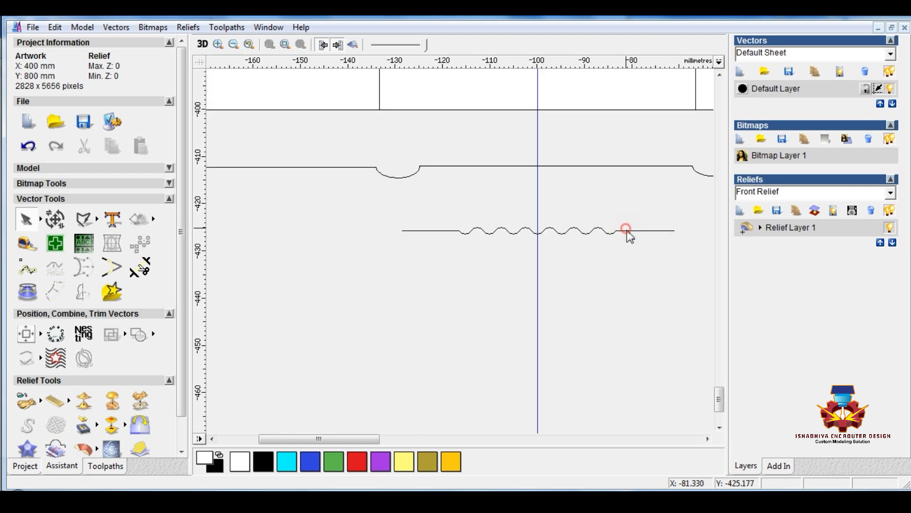
Raise the end nodes of both straight end sections of the wavy line until they are level with its wave crests
click(625, 229)
key(n)
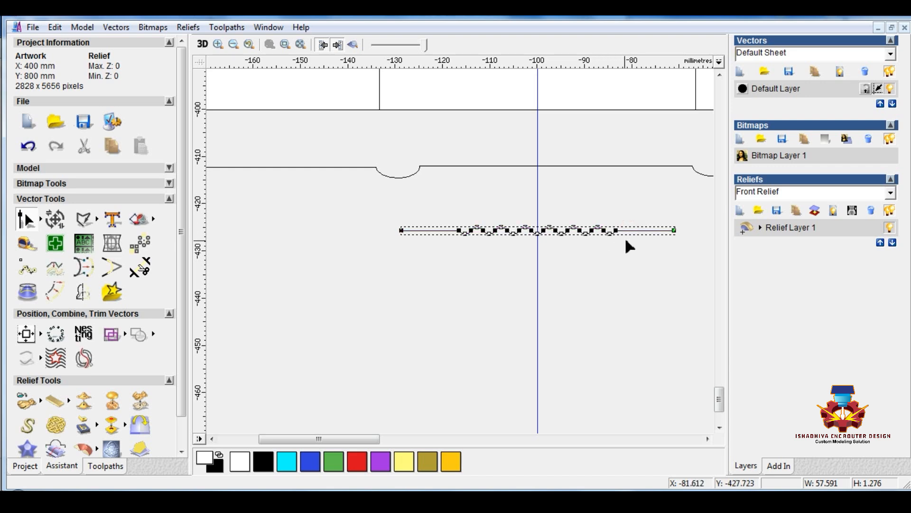
scroll(625, 240, up, 1)
mouse_move(612, 210)
mouse_down()
mouse_move(484, 256)
mouse_move(427, 256)
mouse_up()
scroll(427, 256, down, 1)
scroll(292, 243, up, 1)
mouse_move(333, 220)
mouse_down()
mouse_move(454, 278)
mouse_move(491, 281)
mouse_move(484, 277)
mouse_up()
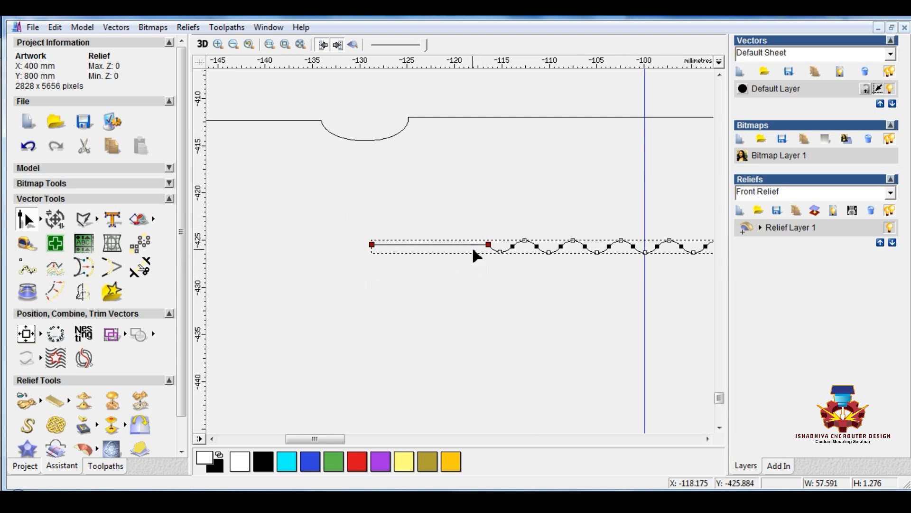
scroll(484, 250, up, 1)
scroll(474, 251, up, 2)
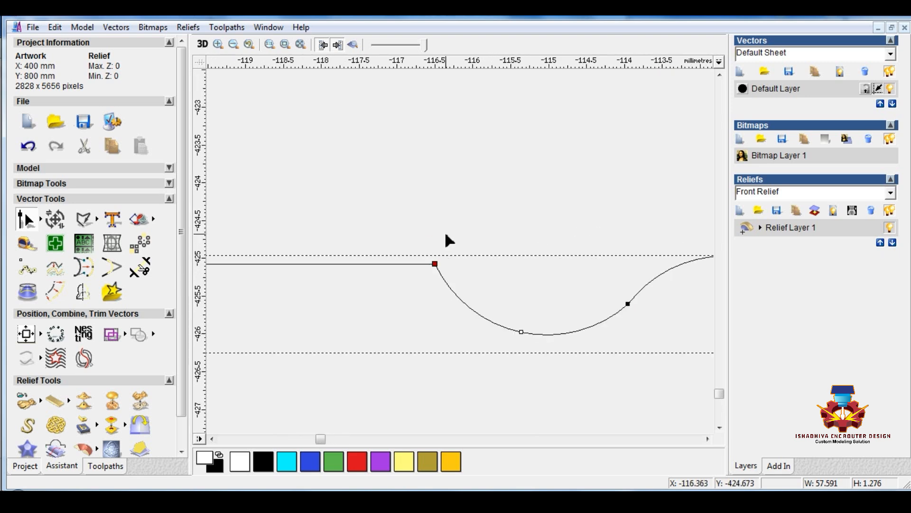
scroll(447, 240, up, 1)
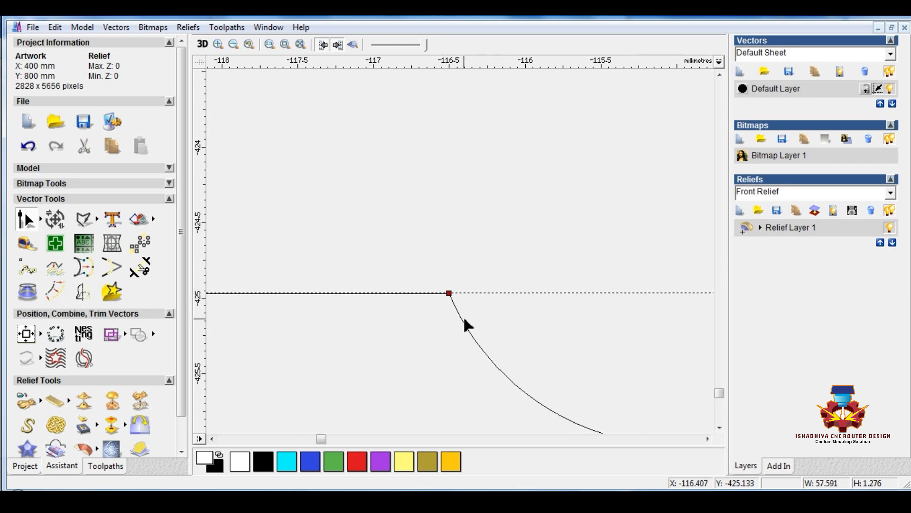
scroll(465, 321, down, 1)
scroll(463, 315, down, 5)
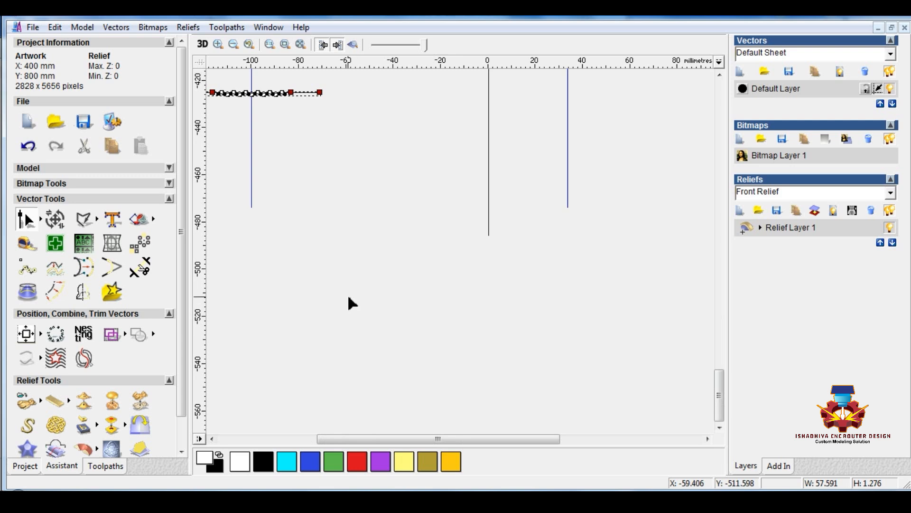
scroll(347, 294, down, 2)
right_click(328, 337)
click(238, 325)
Cut the long arc profile at both ends of the straight segment between the second and third arcs
scroll(404, 341, up, 1)
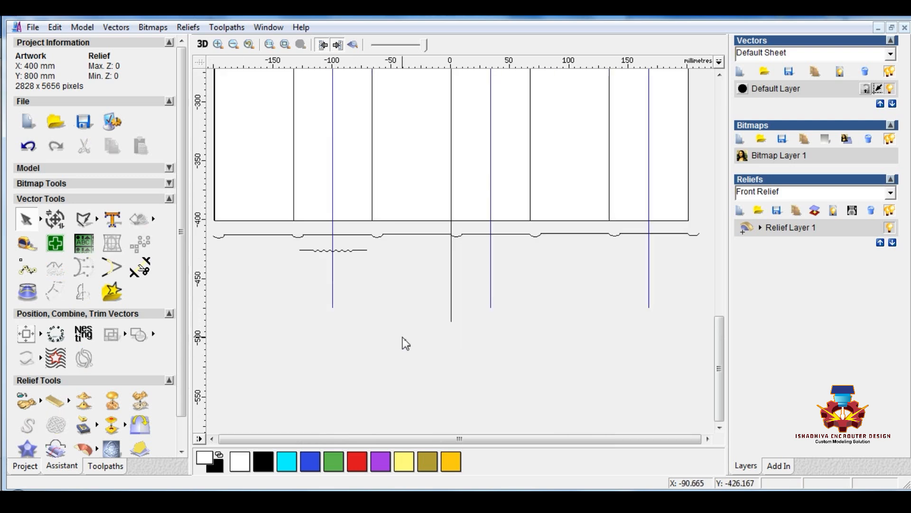
click(366, 234)
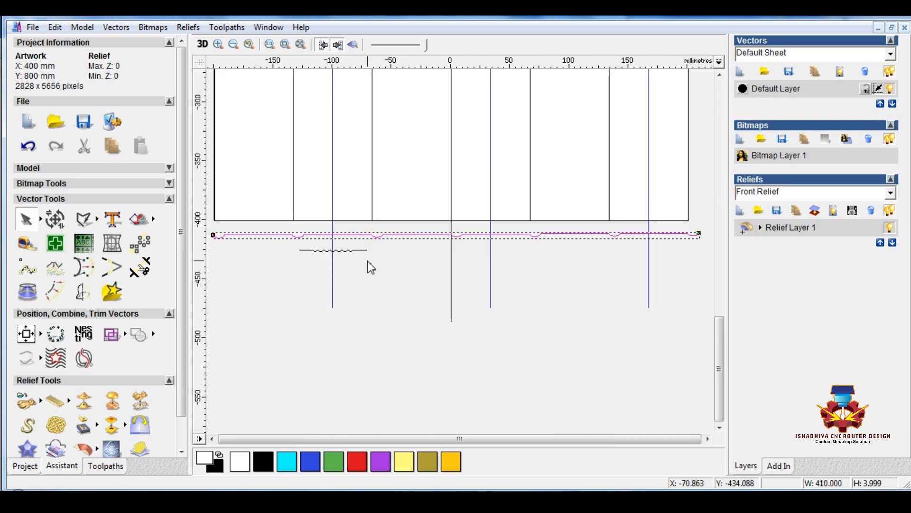
scroll(343, 251, up, 2)
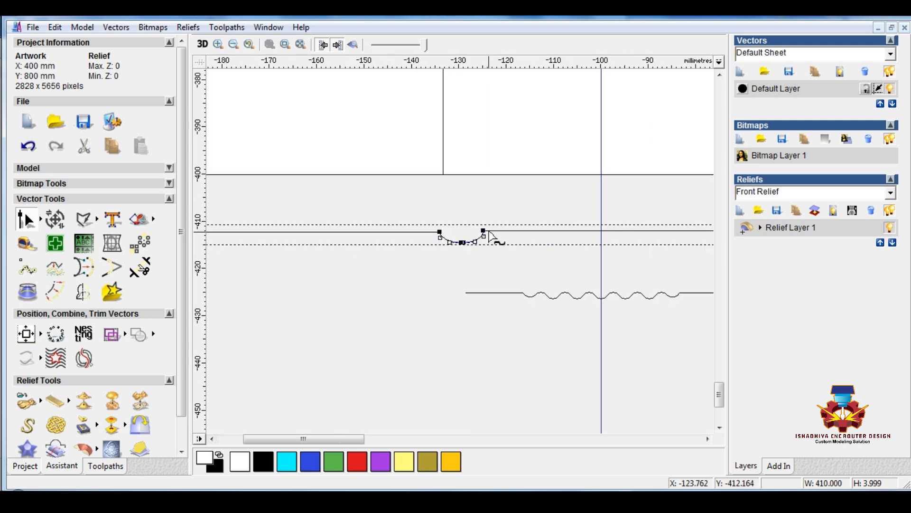
right_click(484, 230)
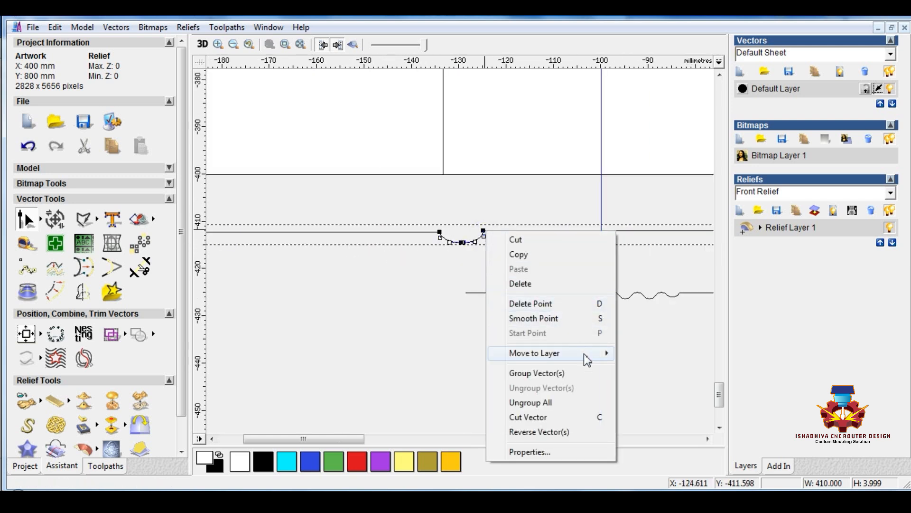
click(601, 418)
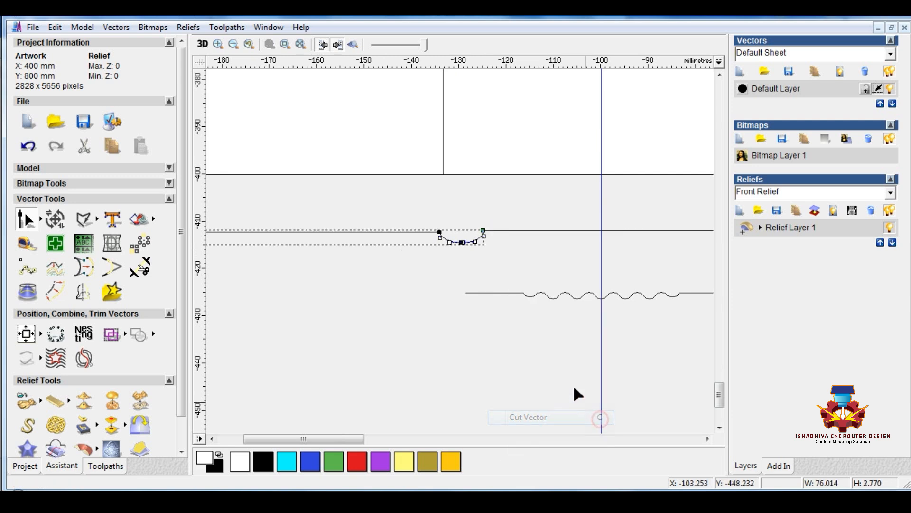
scroll(483, 294, down, 1)
click(534, 220)
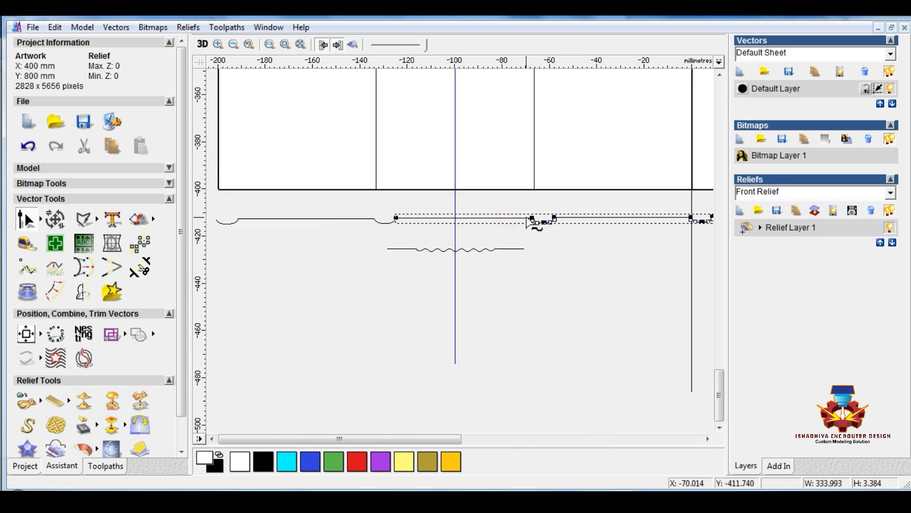
scroll(533, 215, up, 1)
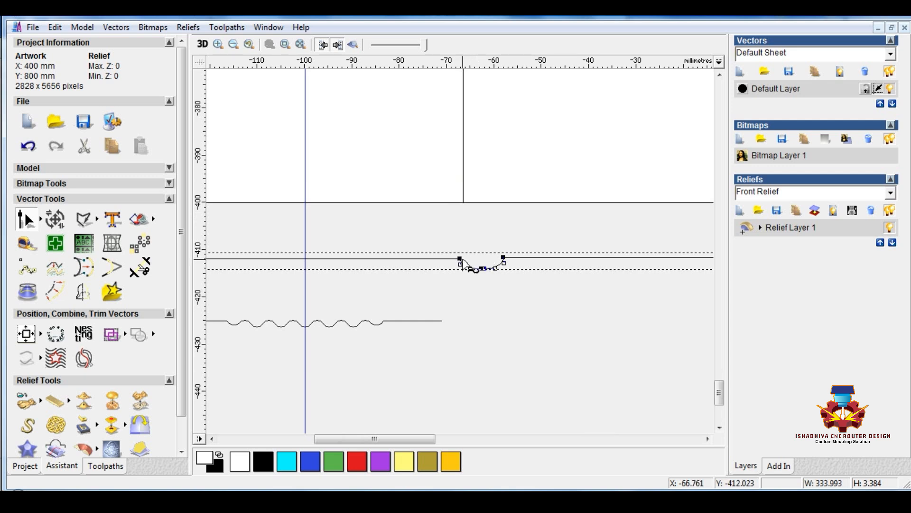
click(458, 257)
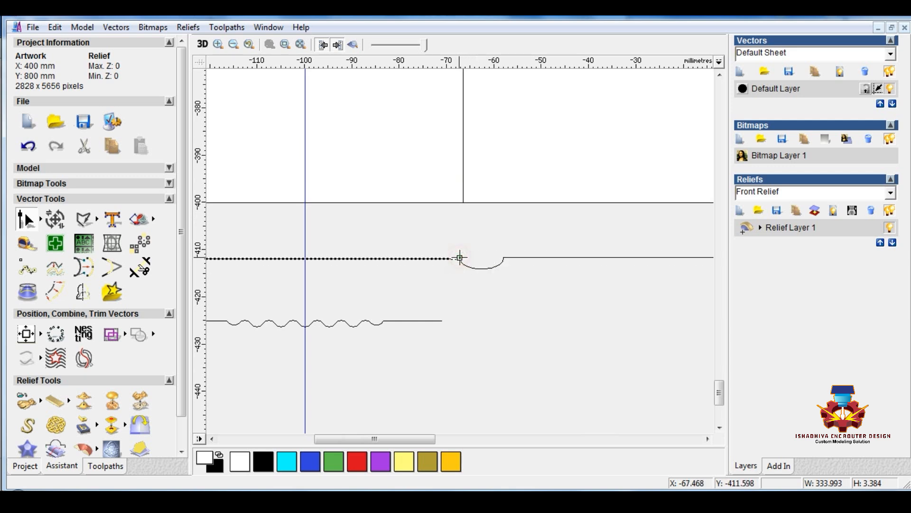
Cut the profile at both ends of the straight segment between the fourth and fifth arcs
scroll(473, 278, down, 2)
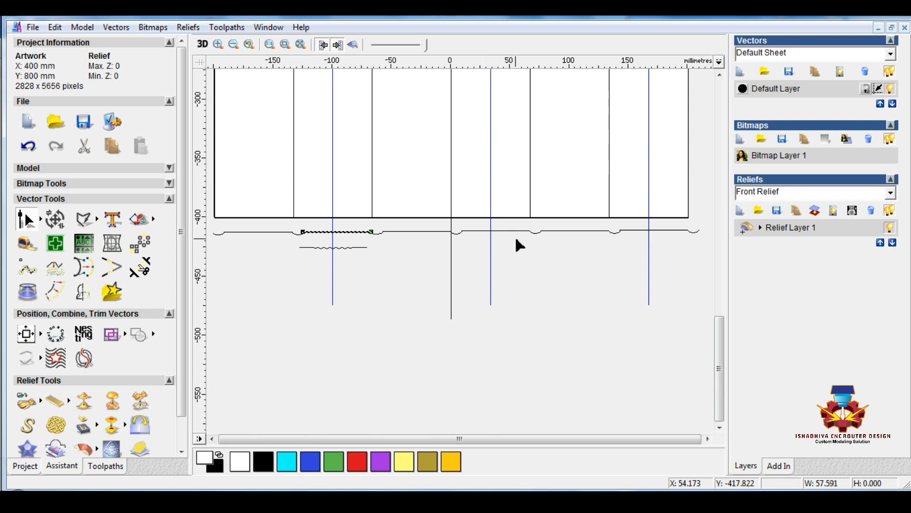
click(481, 230)
scroll(519, 240, up, 2)
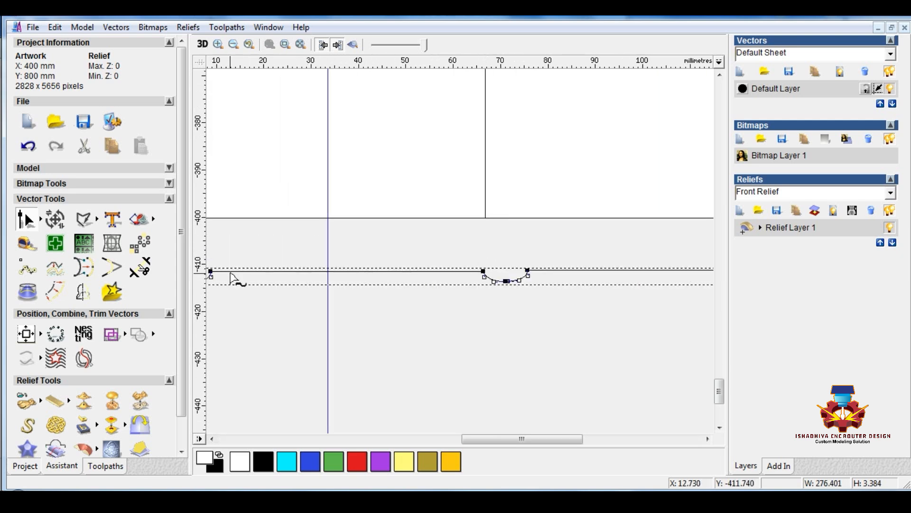
key(c)
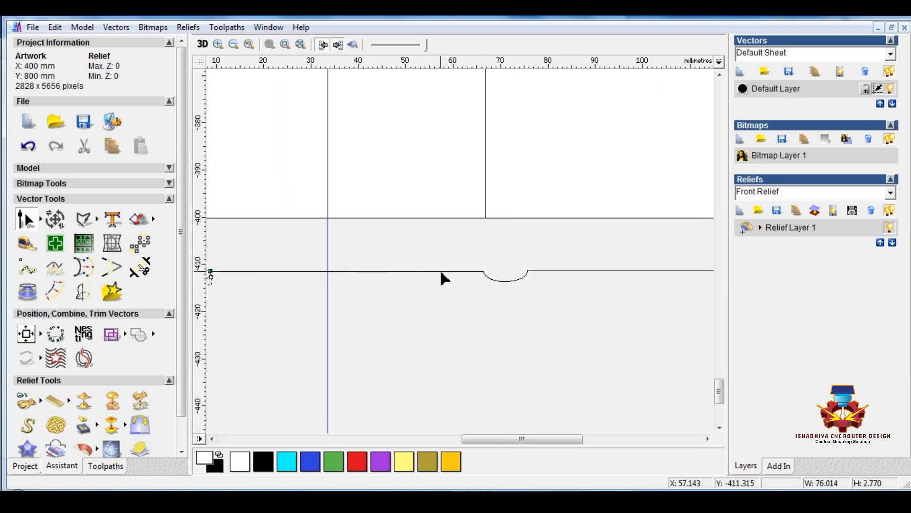
click(445, 271)
key(c)
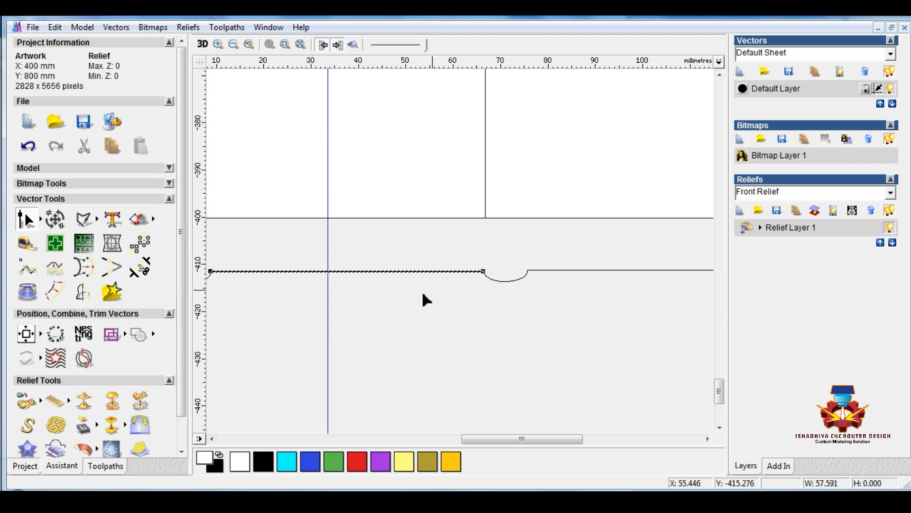
Cut the profile at both ends of the straight segment between the sixth and seventh arcs, and leave node editing
scroll(422, 290, down, 2)
click(634, 223)
scroll(634, 238, up, 2)
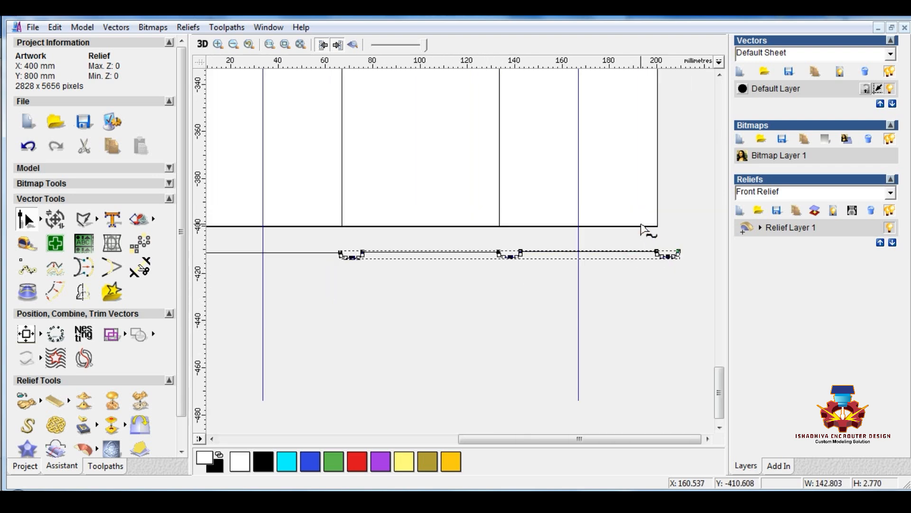
key(c)
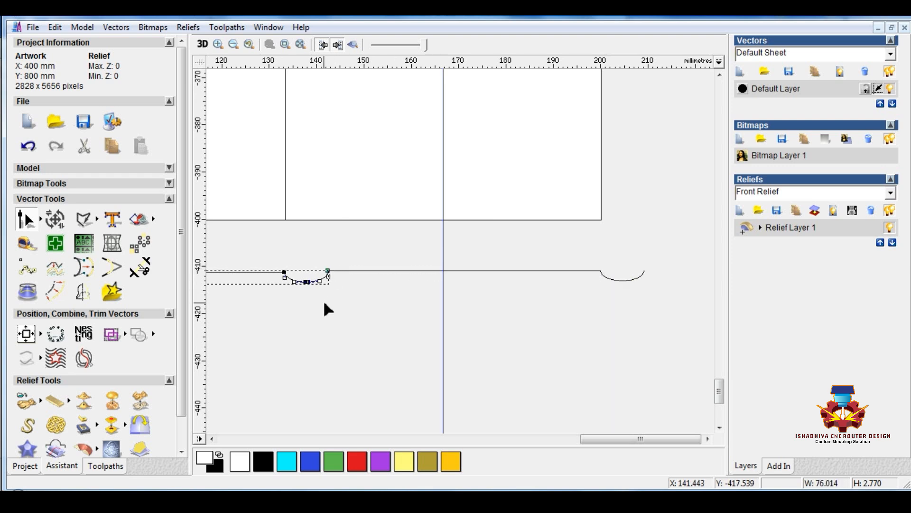
scroll(323, 300, down, 2)
right_click(258, 297)
click(251, 279)
key(n)
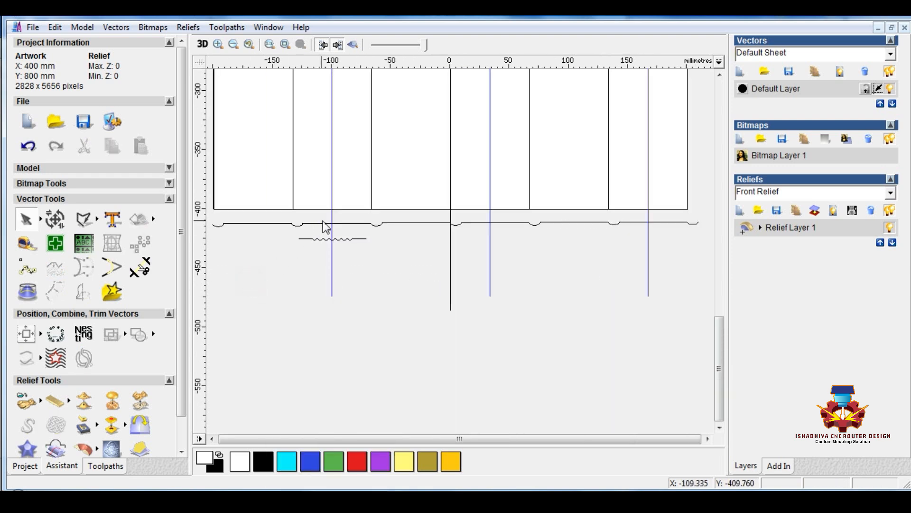
Delete the three cut straight segments crossed by the blue centre lines, leaving gaps in the profile
click(356, 227)
key(Delete)
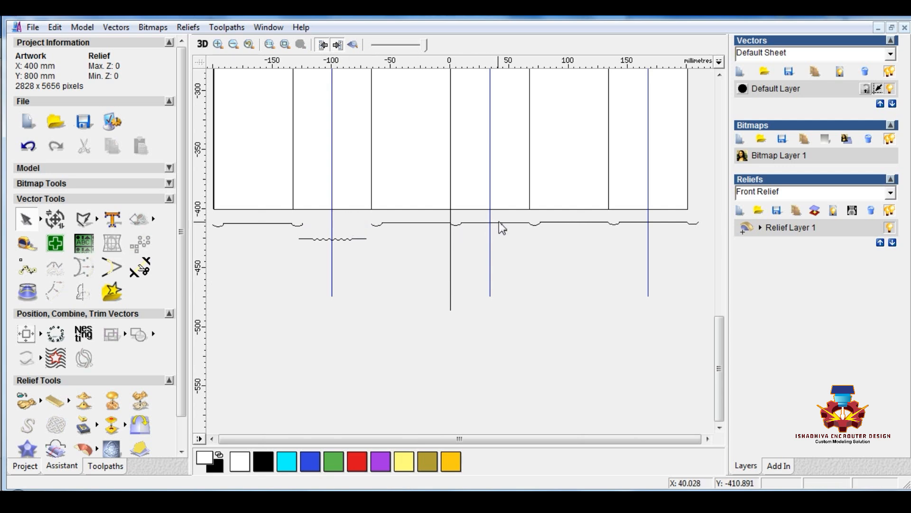
click(500, 222)
key(Delete)
click(656, 221)
key(Delete)
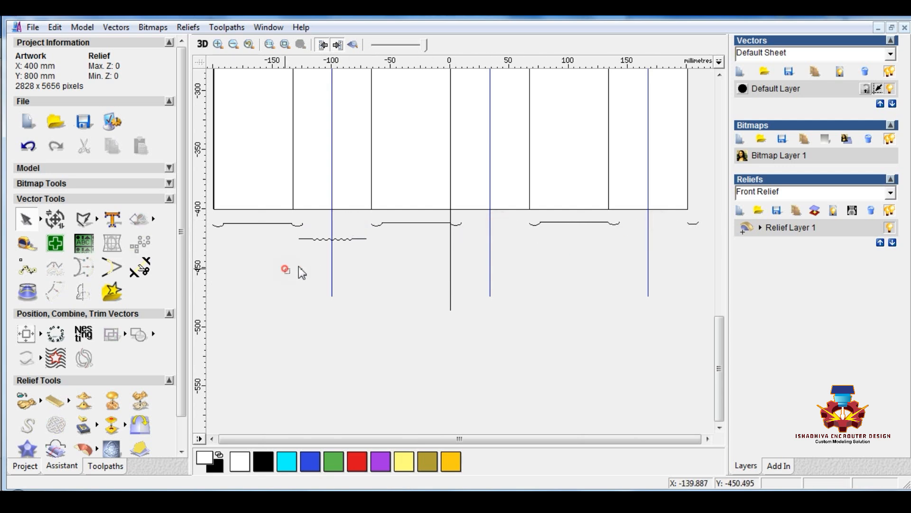
Move the wavy line up into the gap between the second and third arcs of the profile
mouse_move(285, 269)
mouse_down()
mouse_move(377, 227)
mouse_move(397, 208)
mouse_up()
scroll(334, 243, up, 1)
scroll(469, 250, down, 1)
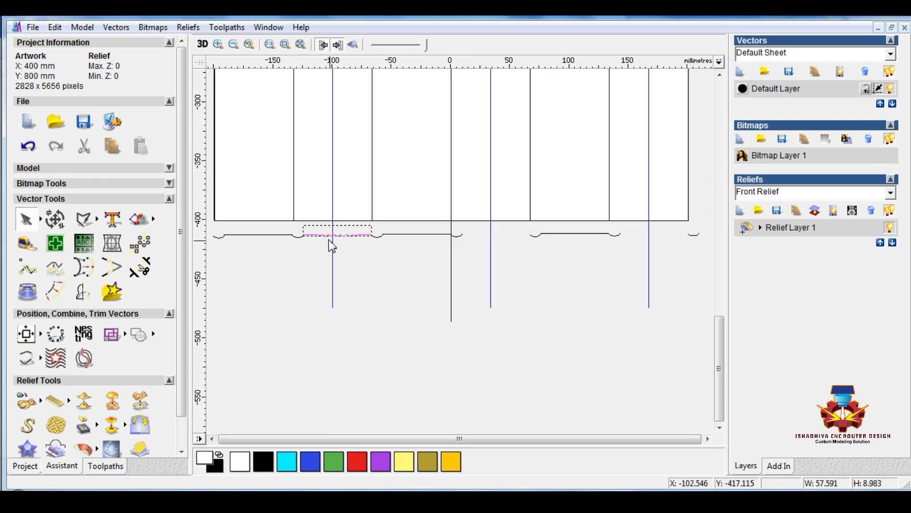
Place copies of the wavy line in the two remaining profile gaps, between the fourth and fifth arcs and the sixth and seventh arcs
drag(313, 235, 465, 240)
scroll(528, 250, up, 1)
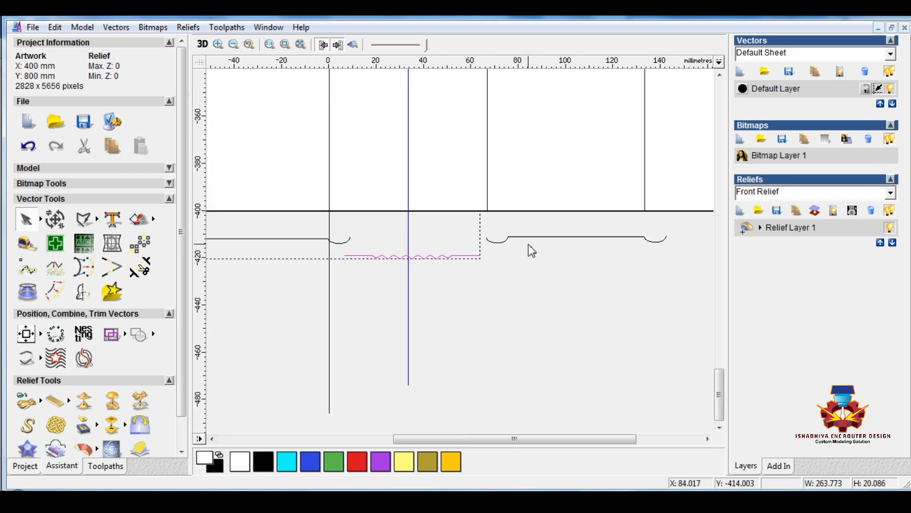
scroll(403, 258, up, 1)
mouse_move(382, 267)
mouse_down()
mouse_move(393, 238)
mouse_move(665, 269)
mouse_up()
scroll(394, 249, down, 1)
click(436, 258)
click(434, 244)
scroll(669, 257, up, 1)
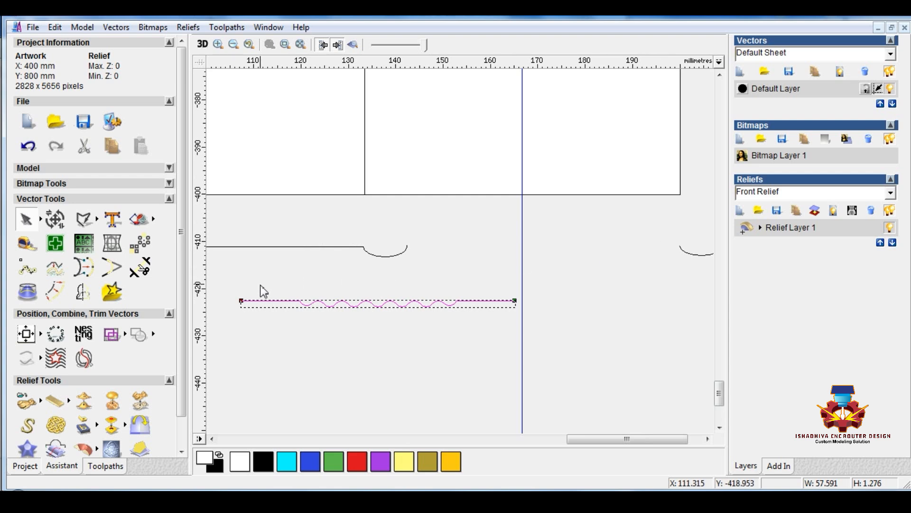
drag(241, 299, 408, 245)
scroll(380, 299, down, 2)
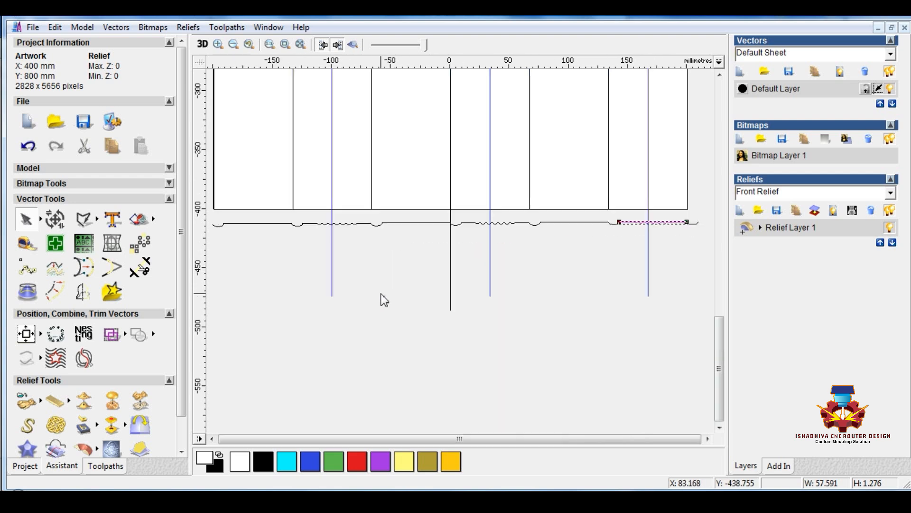
Join all arc, straight and wavy pieces of the profile below the panel into one vector
mouse_move(210, 215)
mouse_down()
mouse_move(286, 251)
mouse_move(704, 244)
mouse_up()
right_click(687, 226)
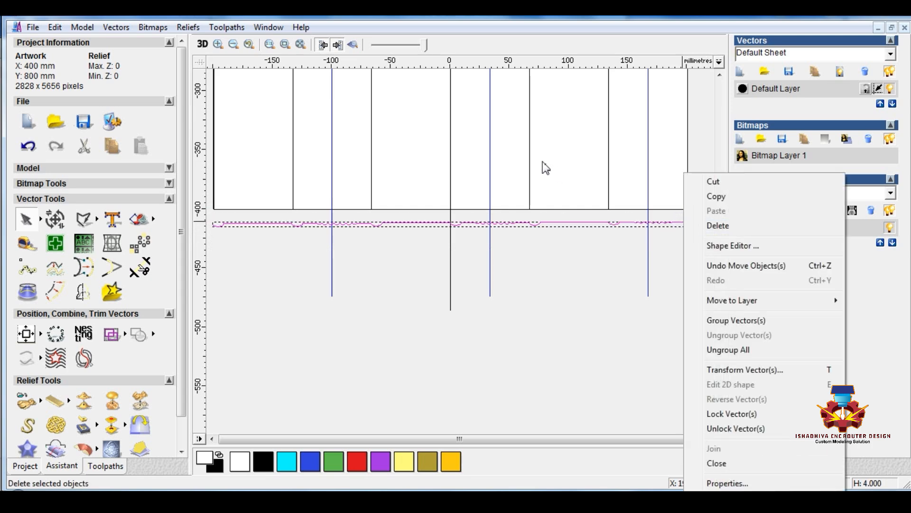
click(125, 29)
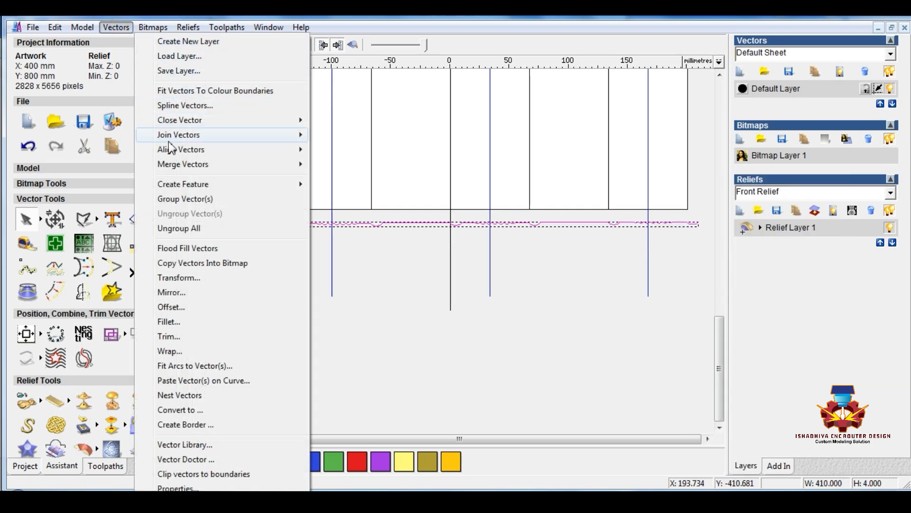
mouse_move(179, 135)
click(345, 179)
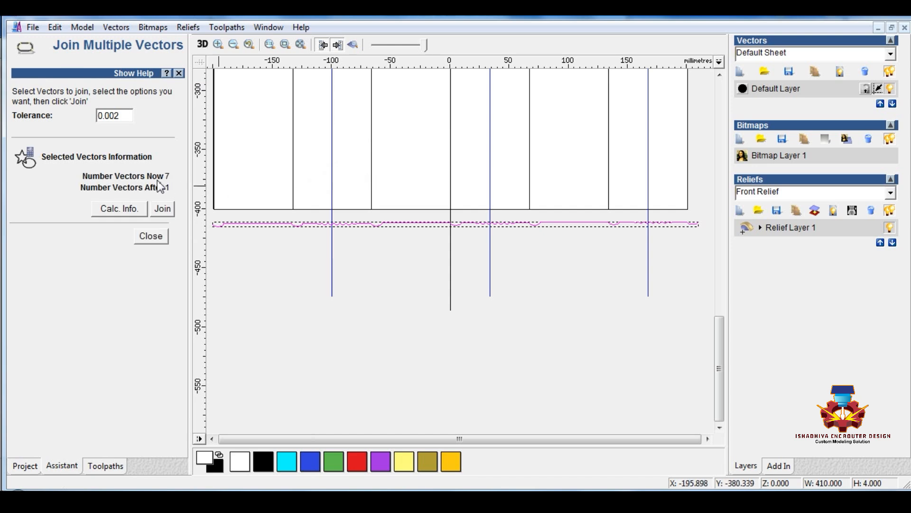
click(162, 208)
click(151, 236)
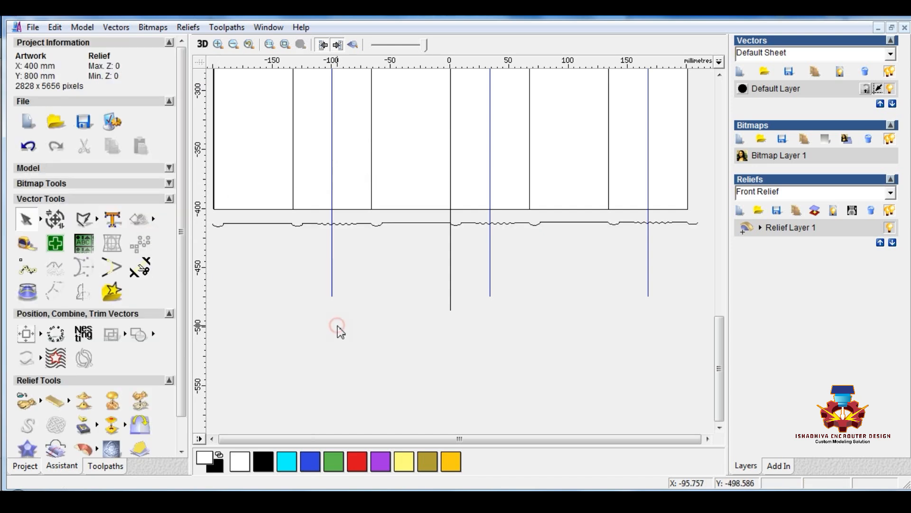
Start an extrusion with the panel's black vertical centre line as the drive curve
scroll(340, 325, down, 1)
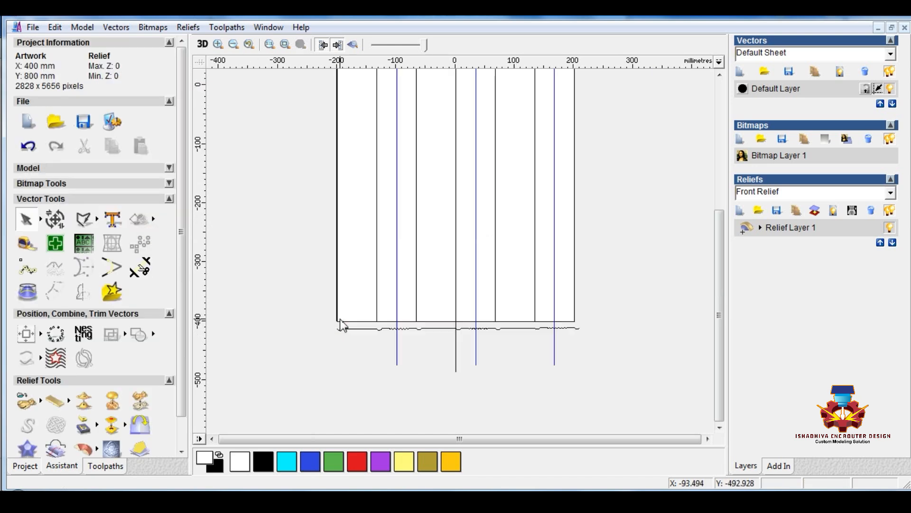
click(455, 363)
scroll(172, 401, down, 1)
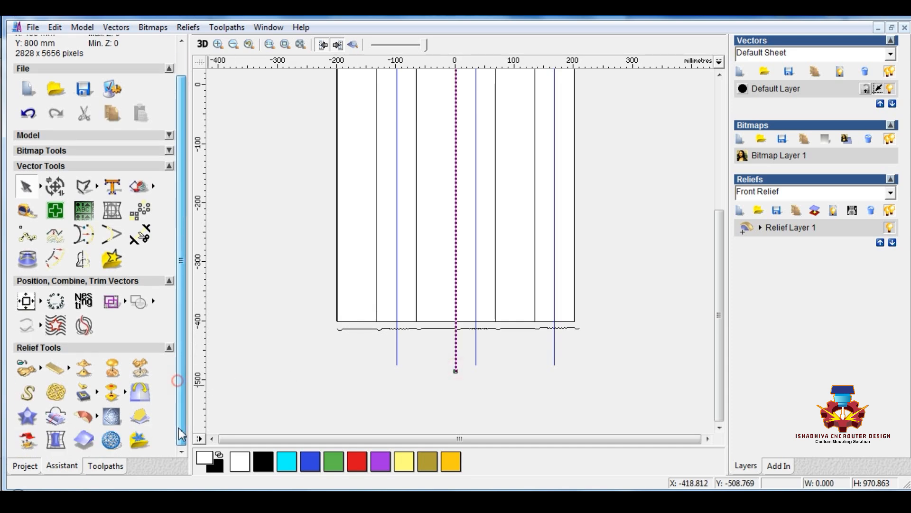
click(86, 416)
click(406, 273)
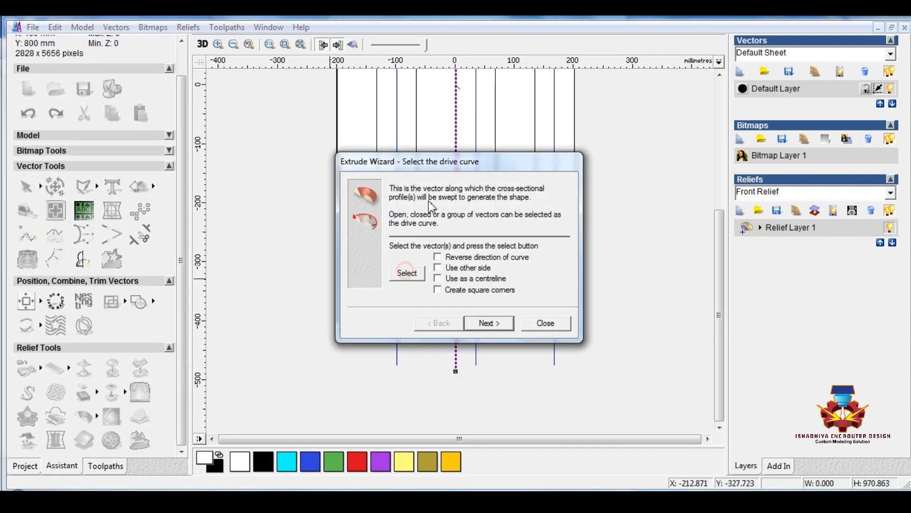
drag(458, 160, 223, 137)
Tile the 2D and 3D views vertically, keeping the extrusion wizard clear of both views
click(268, 27)
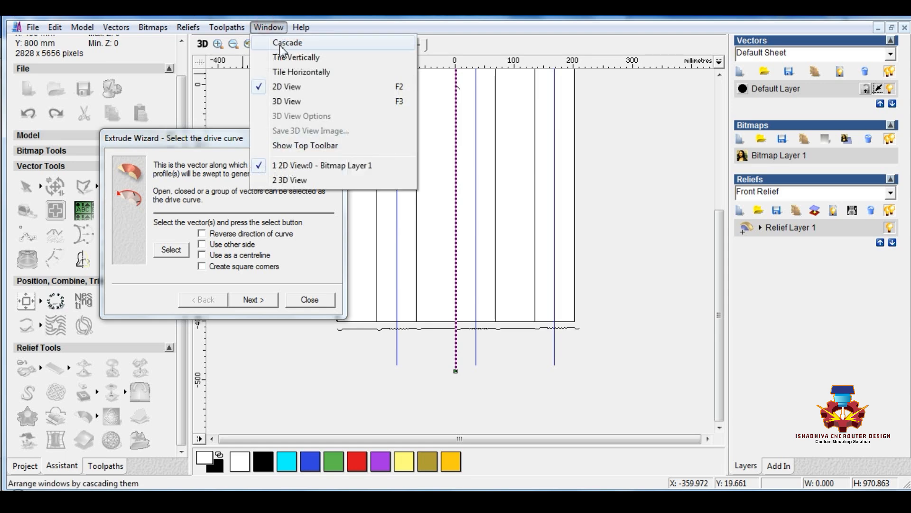
click(283, 57)
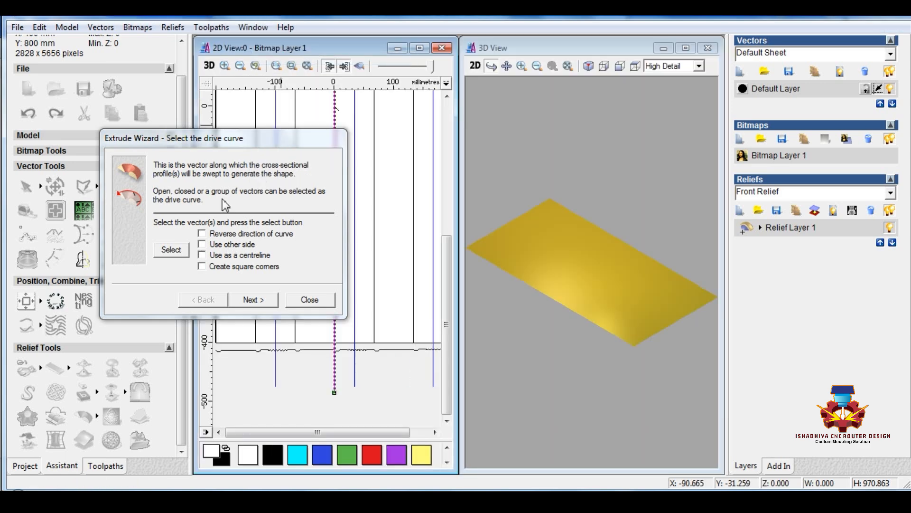
drag(260, 138, 157, 81)
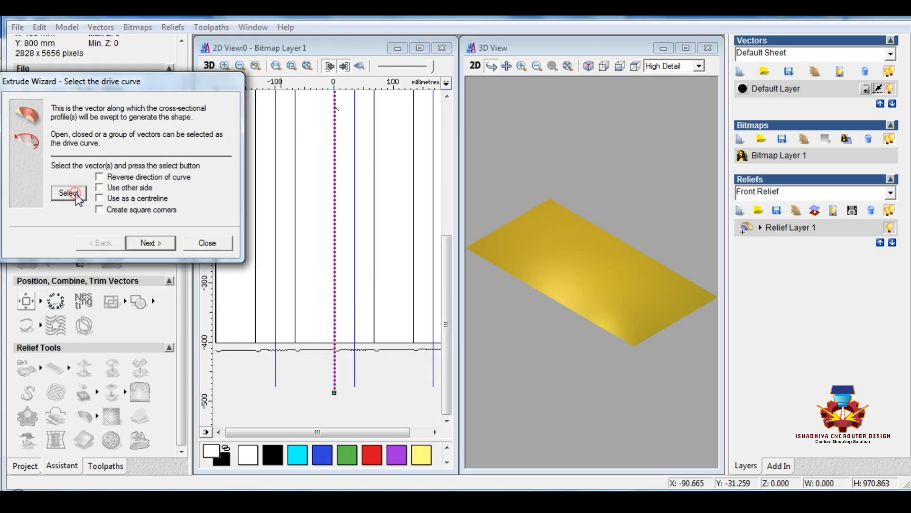
Extrude the joined profile along the drive curve, used as a centreline, with the Add combination mode, and close the wizard
mouse_move(446, 255)
mouse_down()
mouse_move(448, 224)
mouse_move(449, 241)
mouse_up()
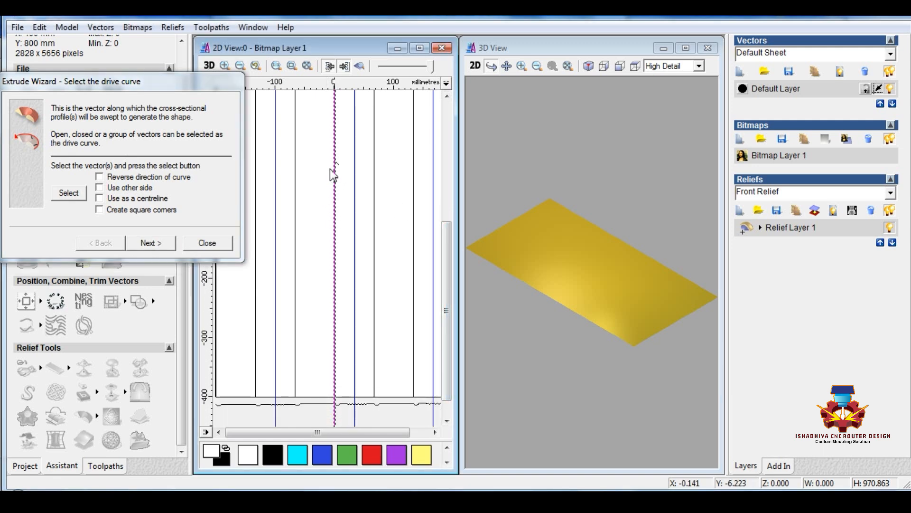
click(99, 198)
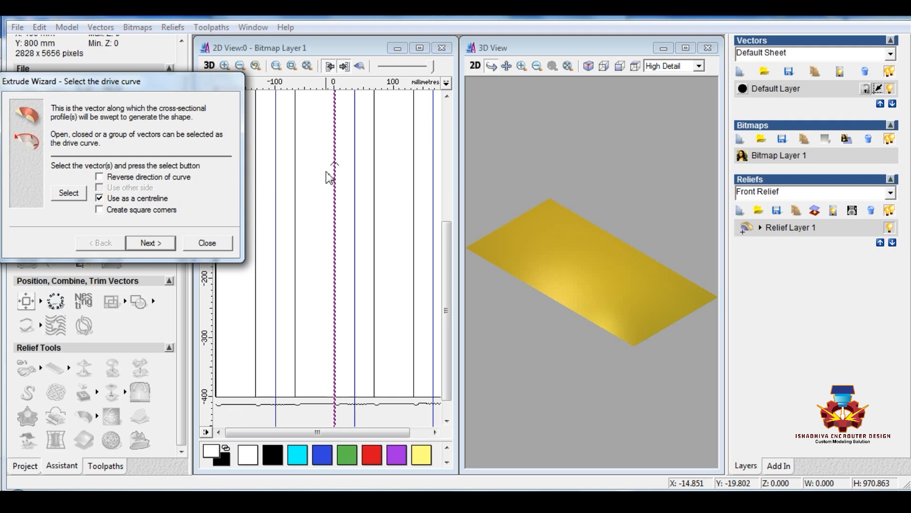
click(151, 242)
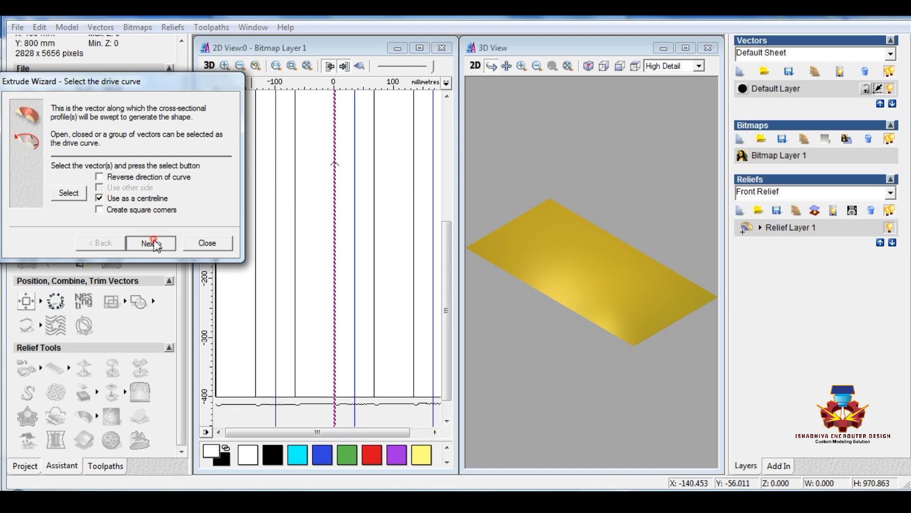
click(303, 405)
click(69, 193)
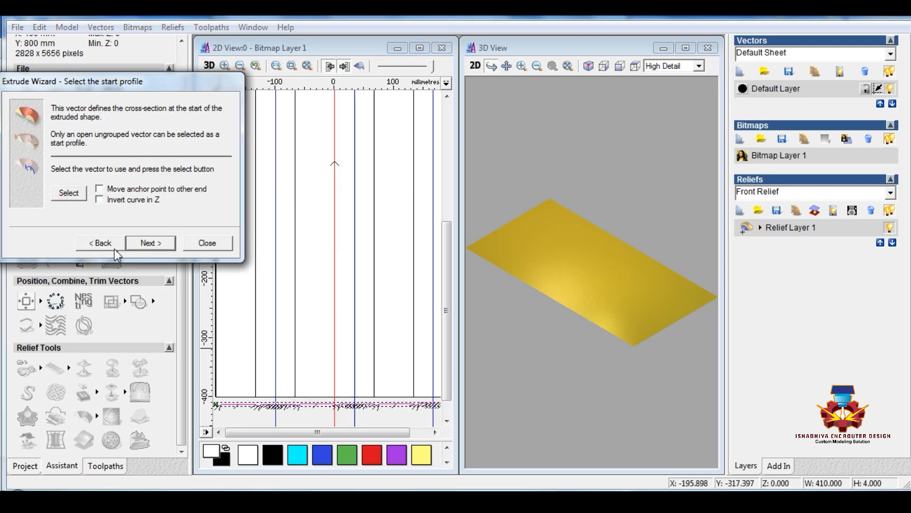
click(150, 243)
click(150, 243)
click(150, 242)
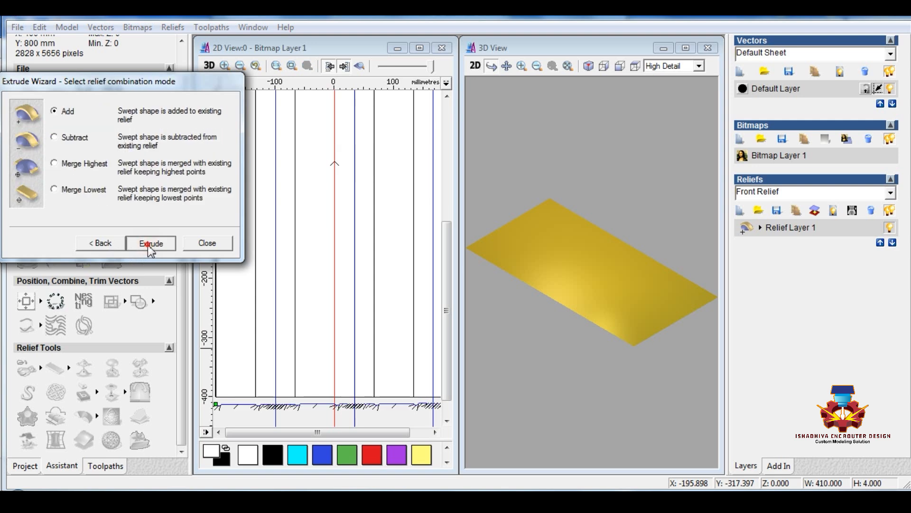
click(148, 243)
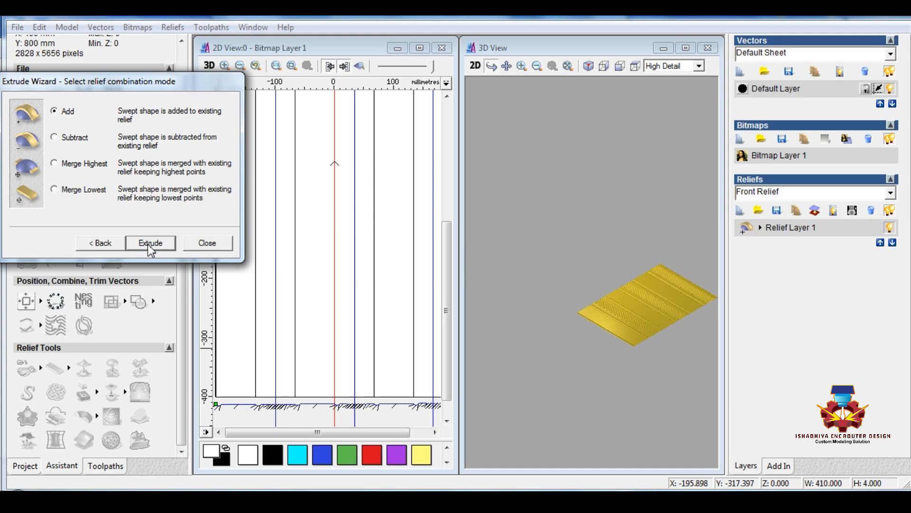
click(207, 243)
Turn on the relief preview in the 2D view and examine the grooves and wavy strips
click(360, 66)
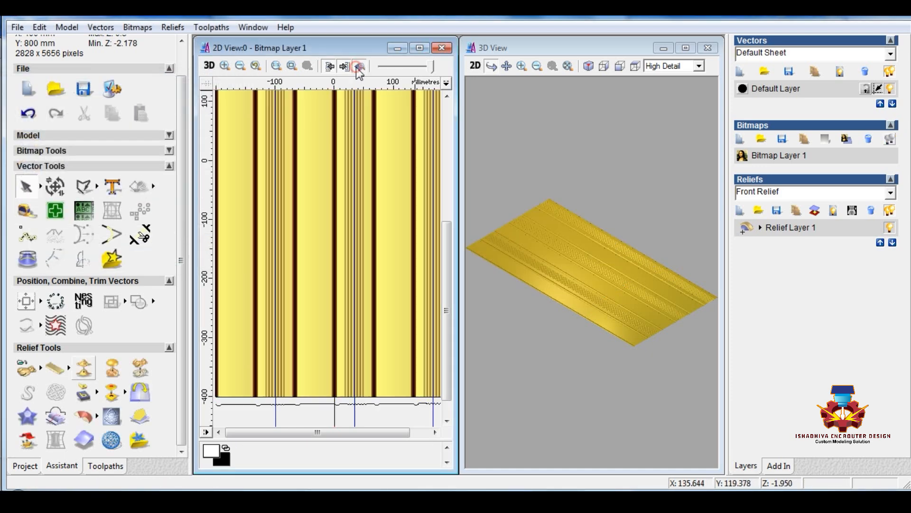
scroll(318, 274, up, 5)
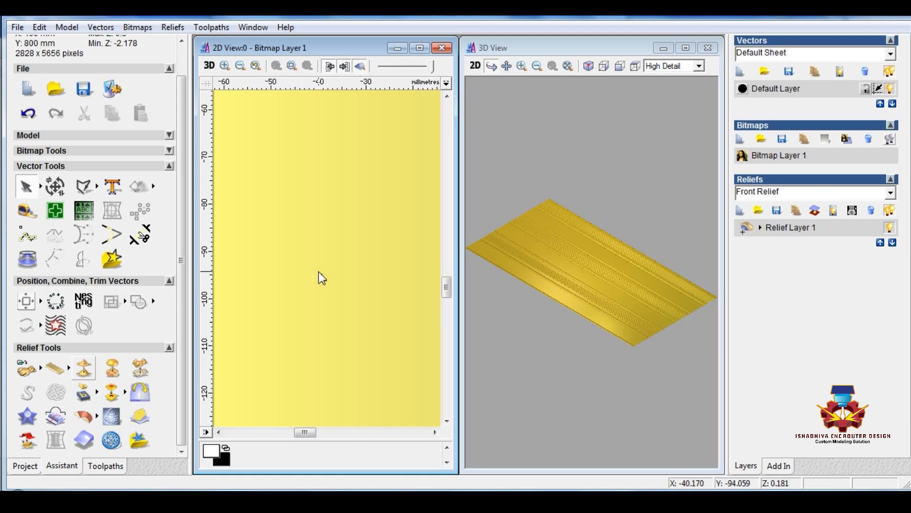
scroll(320, 266, down, 1)
scroll(420, 257, up, 1)
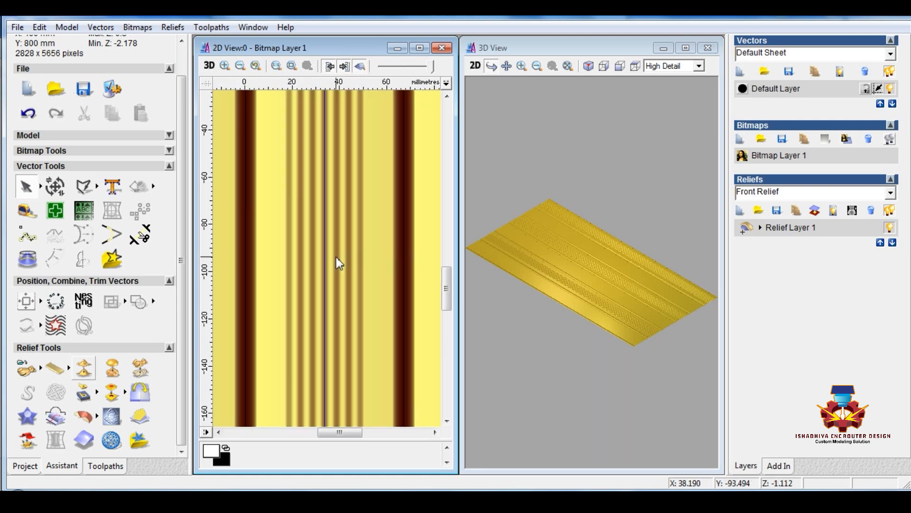
scroll(353, 257, down, 1)
Examine the extruded relief's grooves and ribbed strips in a maximised 3D view
drag(616, 309, 684, 32)
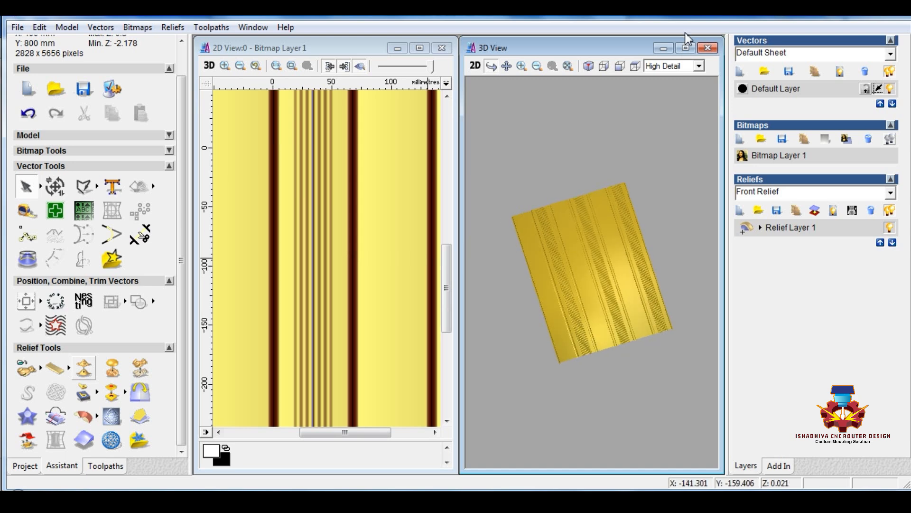
click(685, 48)
drag(508, 226, 437, 261)
scroll(520, 375, up, 2)
drag(520, 370, 513, 274)
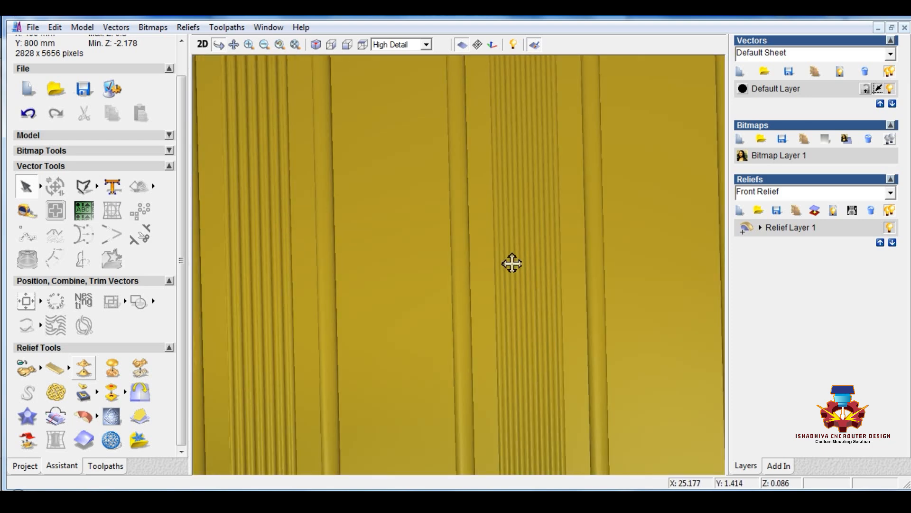
scroll(510, 261, down, 2)
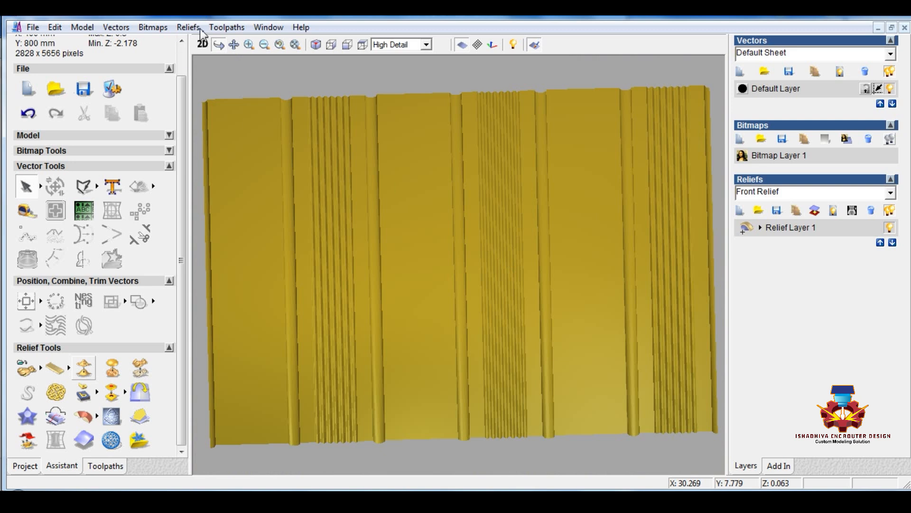
Return to the 2D view, create a new vector layer, and hide the Default Layer
click(203, 44)
scroll(229, 167, down, 4)
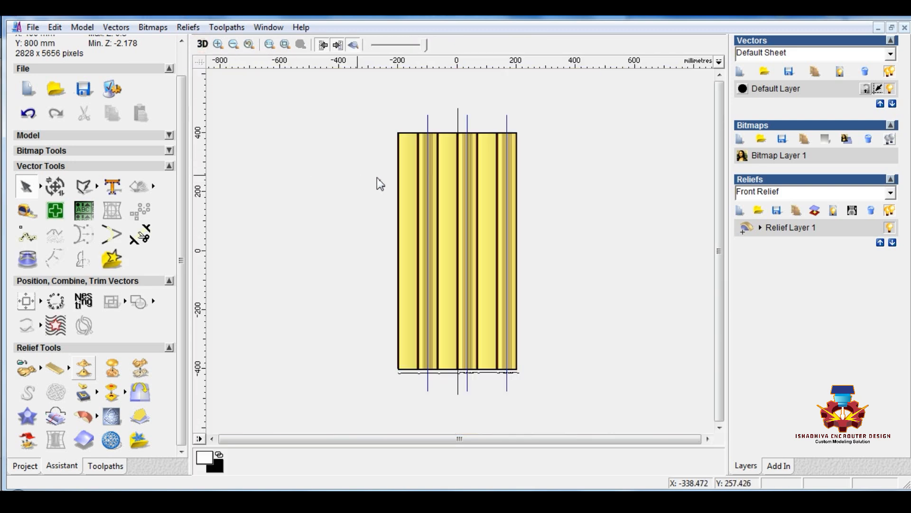
click(553, 192)
click(741, 72)
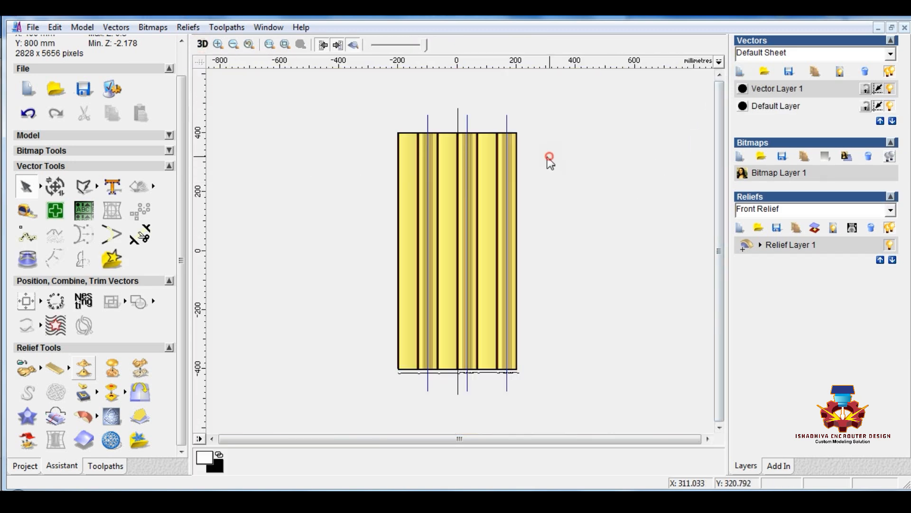
click(890, 106)
scroll(429, 145, up, 6)
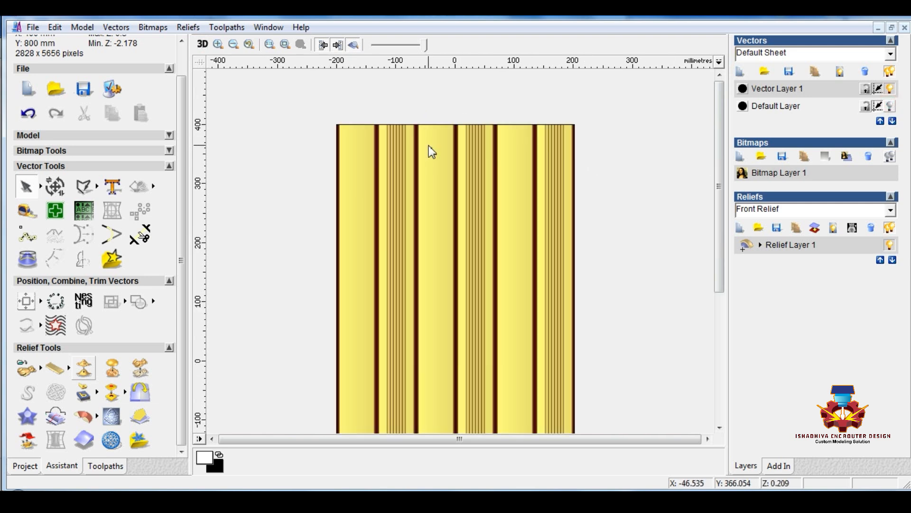
scroll(252, 235, down, 2)
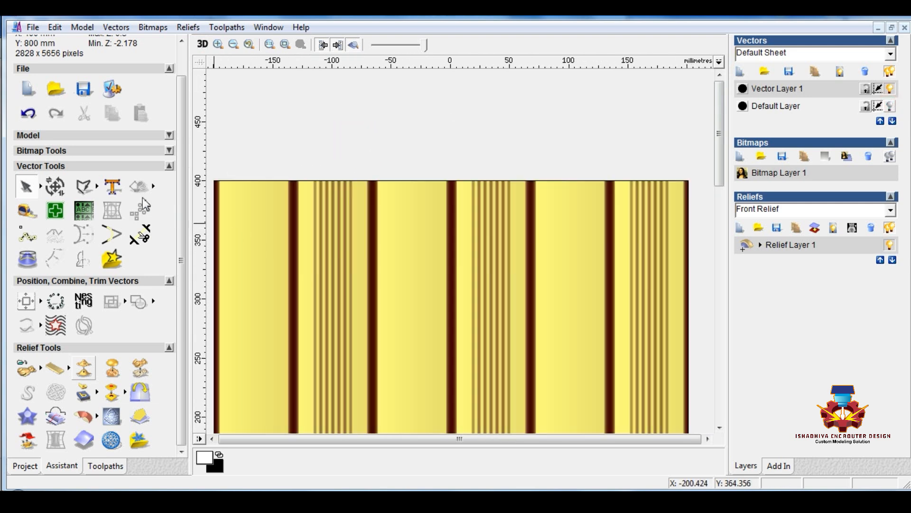
Draw a rectangle about 57 × 804 mm over the first flat strip, between the first and second grooves
click(112, 186)
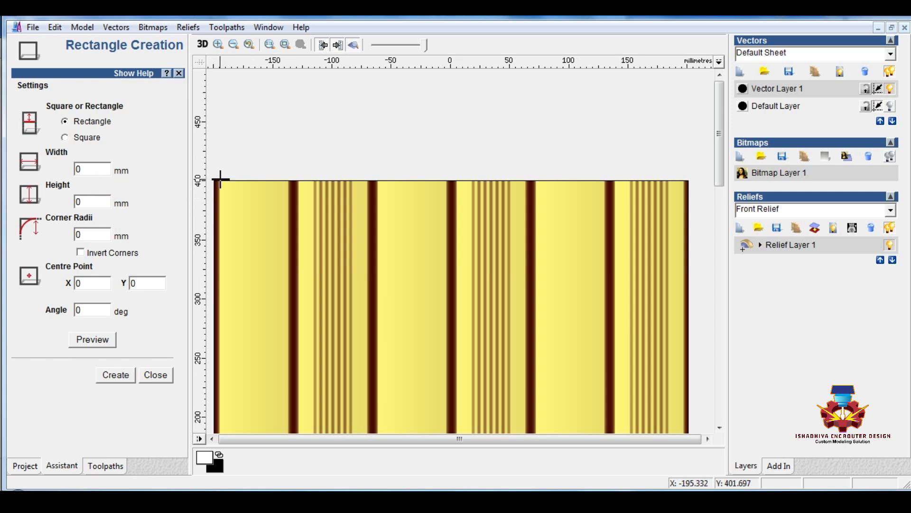
drag(220, 180, 365, 244)
scroll(252, 313, down, 3)
scroll(400, 370, up, 5)
right_click(366, 246)
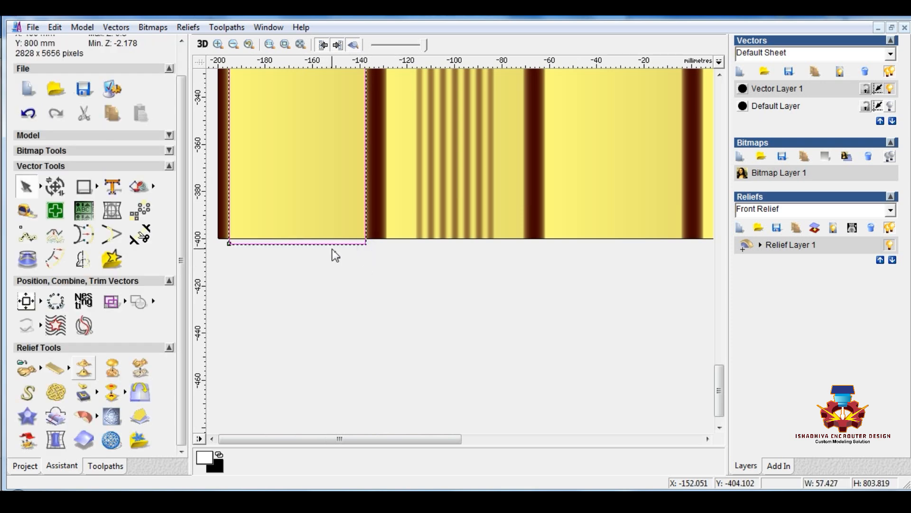
Nudge the rectangle slightly left and up to align it with the first flat strip
scroll(356, 249, up, 2)
scroll(372, 255, down, 2)
scroll(291, 254, up, 4)
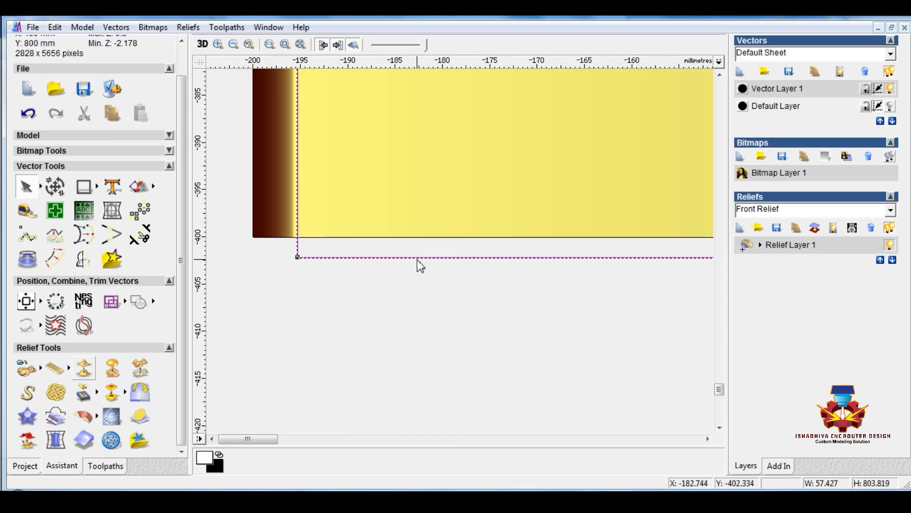
click(707, 438)
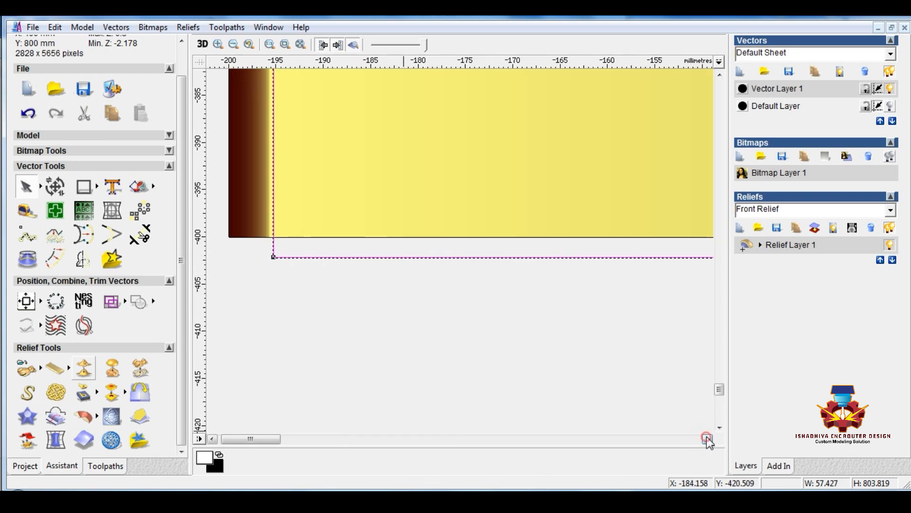
click(707, 438)
scroll(537, 371, down, 2)
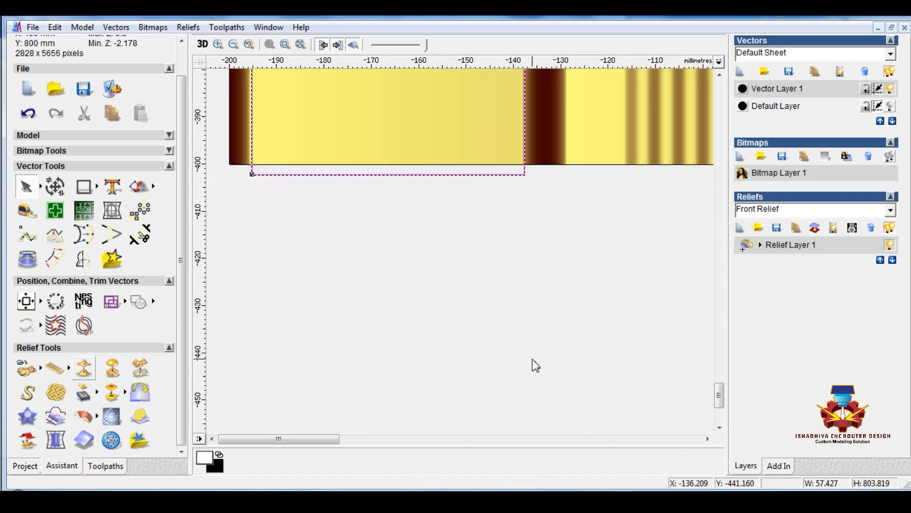
key(Left)
key(Up)
key(Up)
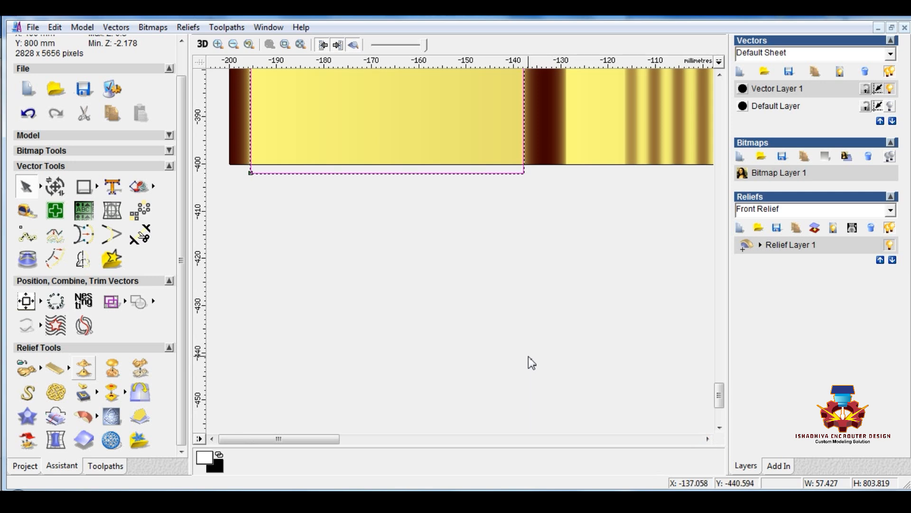
Duplicate the first rectangle and move the copy right onto the second flat strip, aligning it between the grooves
scroll(498, 219, up, 1)
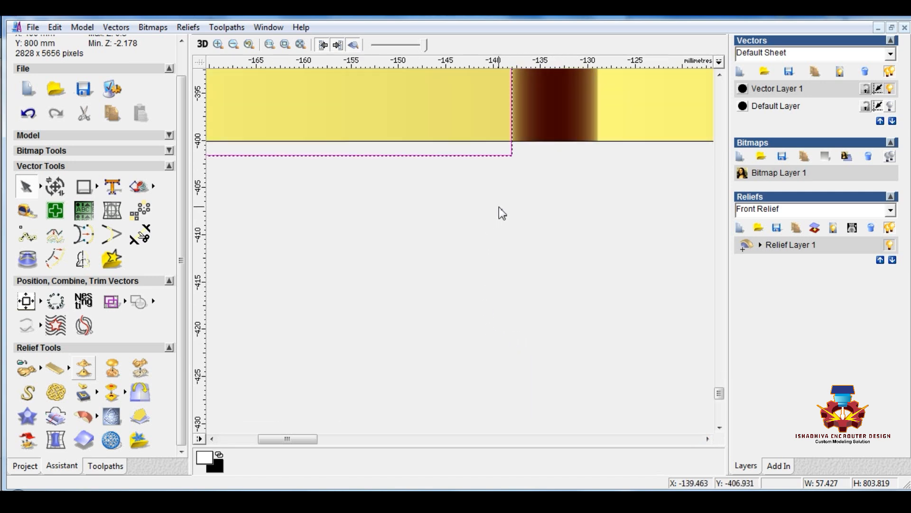
scroll(500, 207, down, 1)
scroll(273, 198, up, 1)
scroll(315, 289, down, 1)
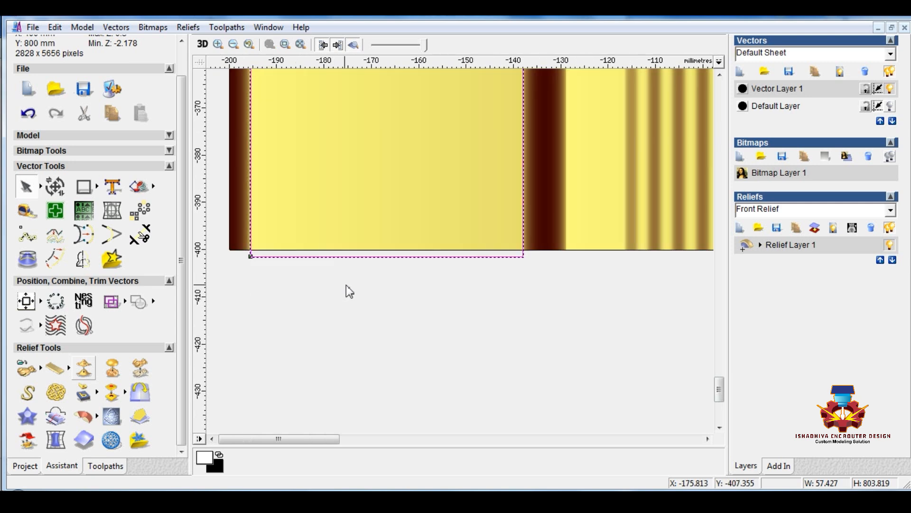
scroll(487, 273, down, 1)
key(ctrl+c)
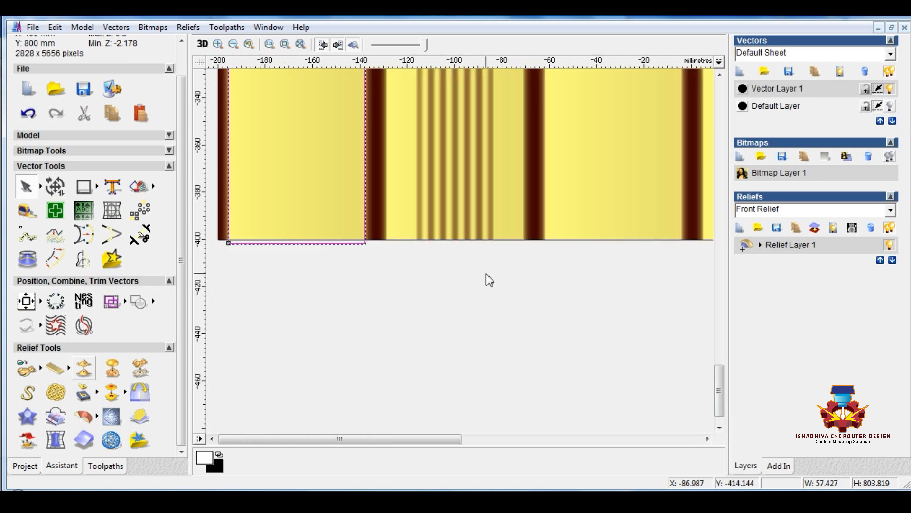
scroll(486, 274, down, 1)
key(ctrl+v)
key(Right)
key(Right)
key(Right)
key(Right)
key(Right)
key(Right)
key(Right)
key(Right)
key(Right)
key(Right)
key(Right)
key(Right)
key(Right)
key(Right)
key(Right)
key(Right)
key(Right)
key(Right)
key(Right)
key(Right)
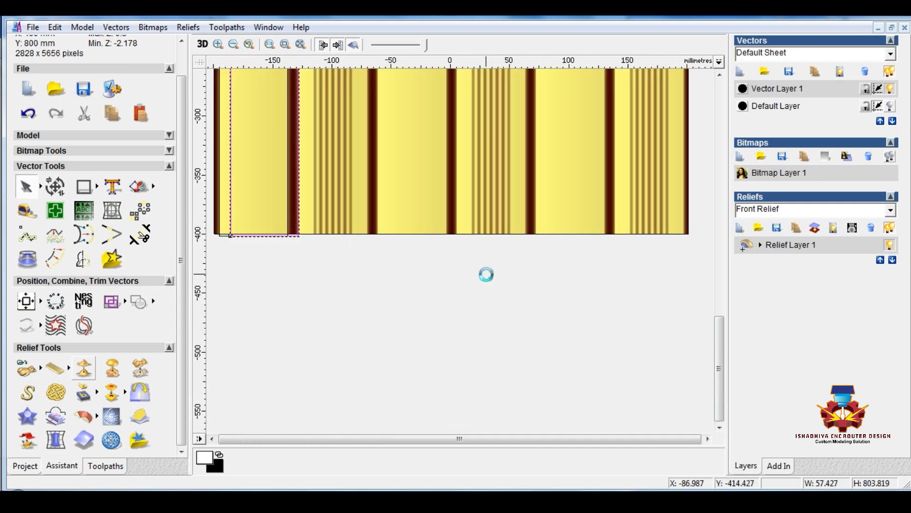
scroll(486, 274, down, 1)
key(Right)
key(Right)
key(Right)
key(Right)
key(Right)
key(Right)
key(Right)
key(Right)
key(Right)
key(Right)
key(Right)
key(Right)
key(Right)
key(Right)
key(Right)
key(Right)
key(Right)
key(Right)
key(Right)
key(Right)
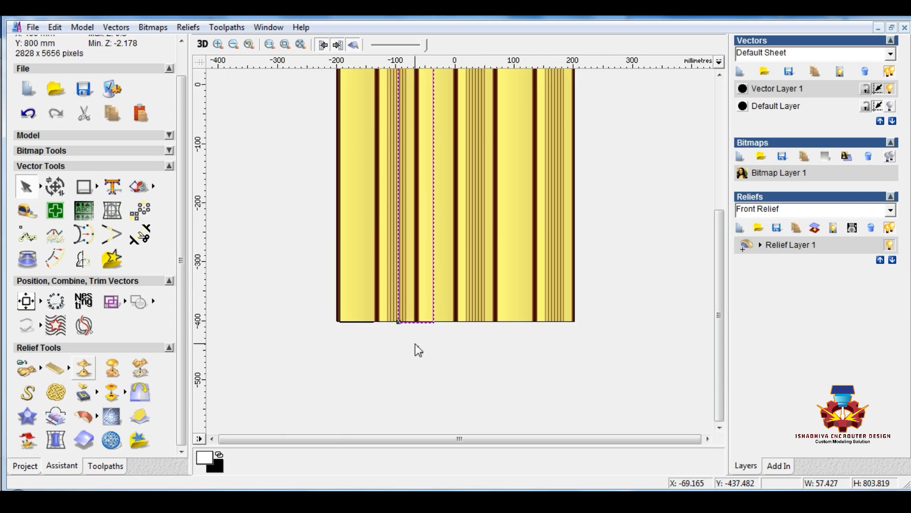
scroll(401, 269, up, 4)
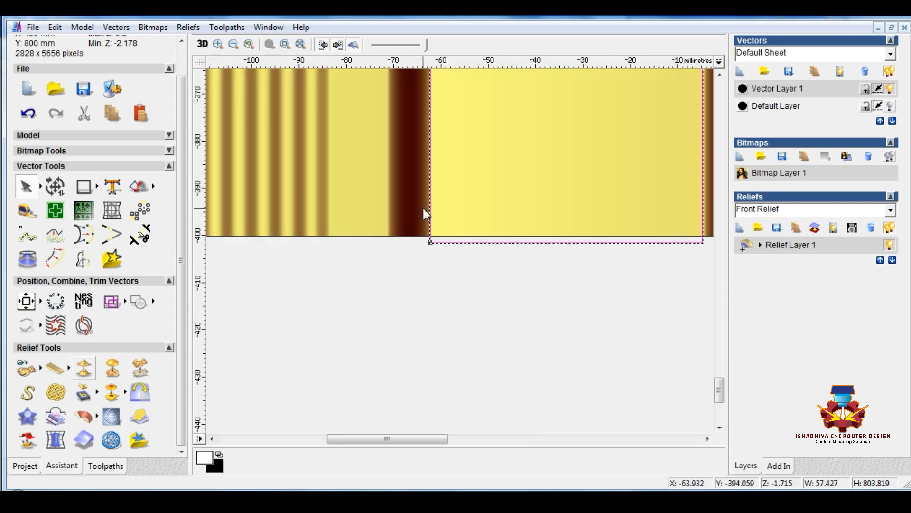
key(Right)
Duplicate the rectangle again and move the new copy right onto the third flat strip
scroll(442, 278, down, 1)
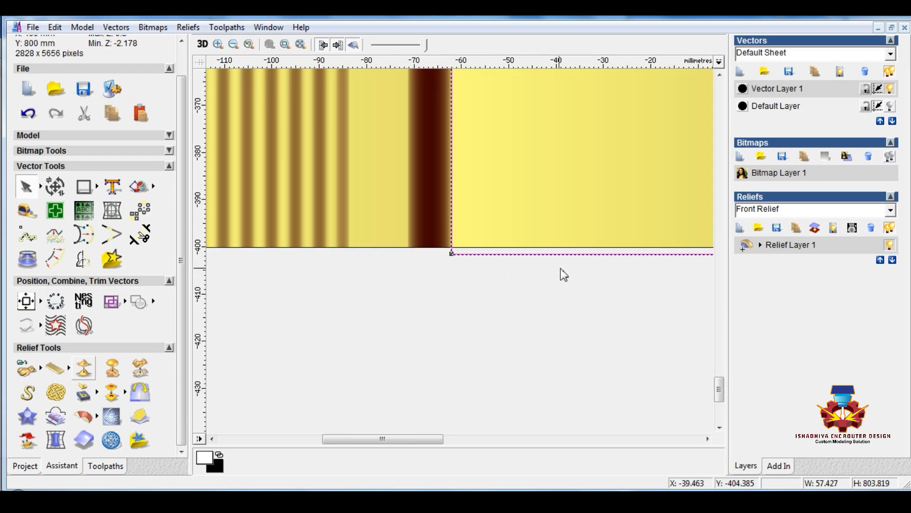
scroll(560, 268, down, 2)
scroll(560, 267, up, 1)
scroll(437, 246, up, 1)
scroll(383, 232, down, 1)
scroll(299, 209, up, 1)
scroll(434, 246, down, 2)
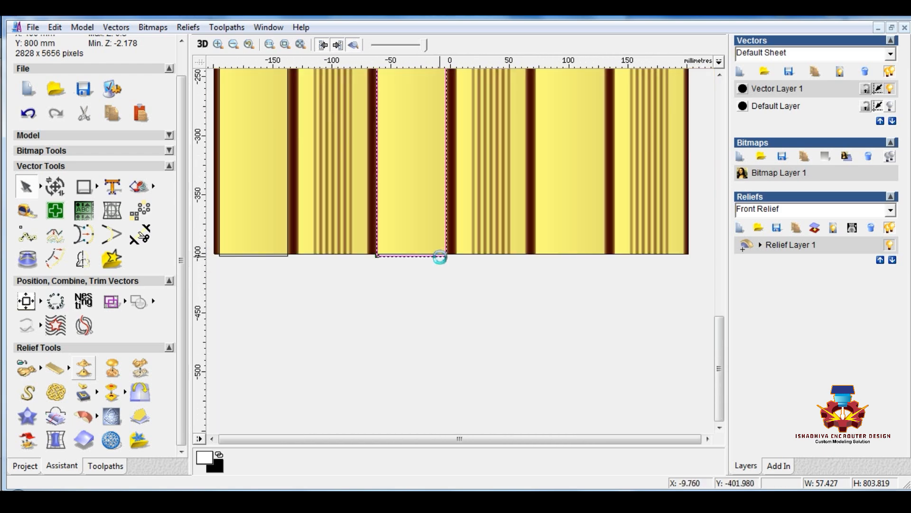
key(Right)
key(Right)
key(Right)
key(Right)
key(Right)
key(Right)
key(Right)
key(Right)
key(Right)
key(Right)
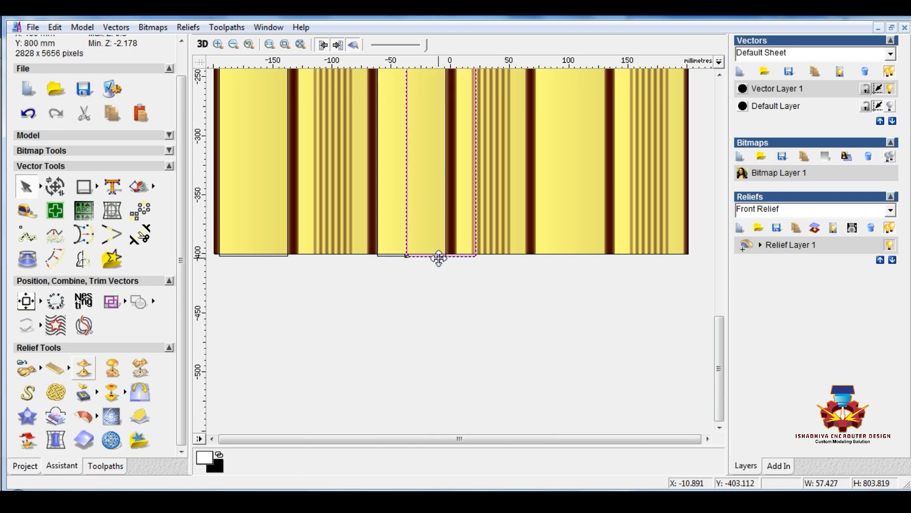
scroll(439, 258, down, 1)
key(Right)
key(Right)
key(Right)
key(Right)
key(Right)
key(Right)
key(Right)
key(Right)
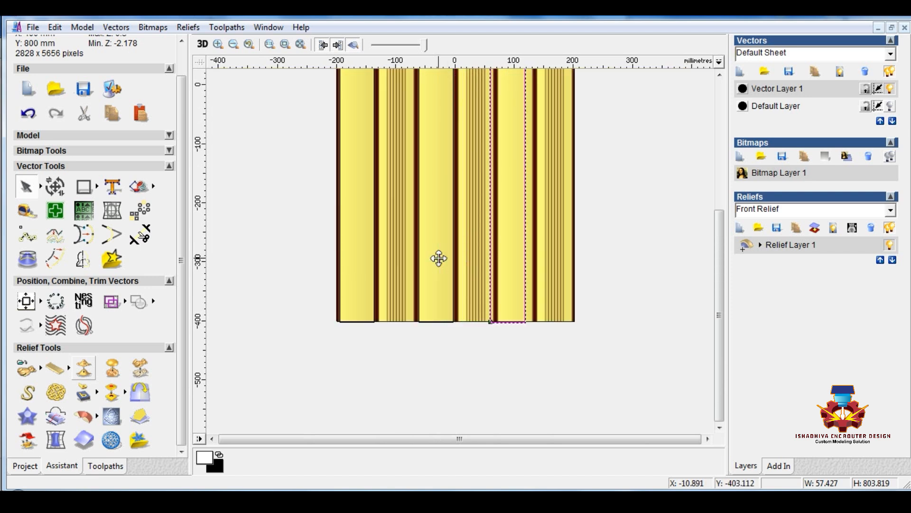
key(Right)
key(Right)
key(Right)
key(Right)
Examine how the third rectangle's side edges line up with the neighbouring grooves
scroll(512, 330, up, 2)
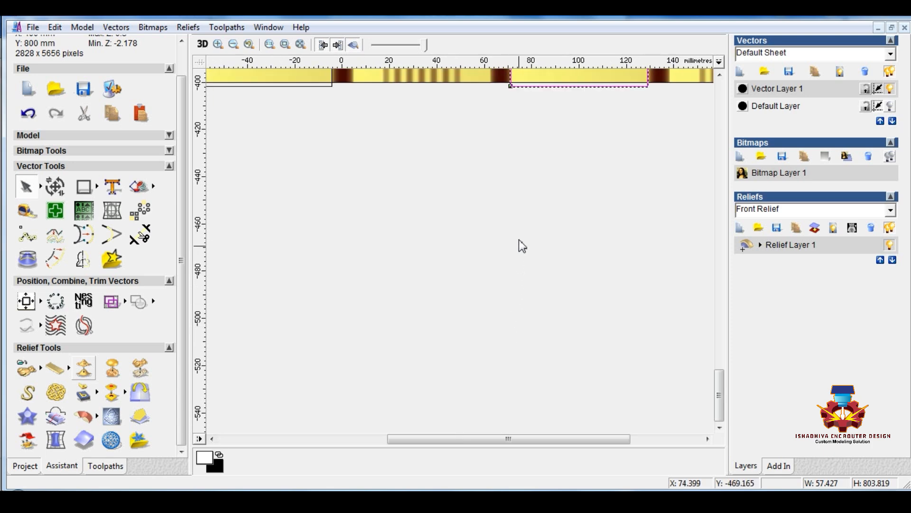
scroll(449, 176, up, 2)
scroll(415, 230, up, 2)
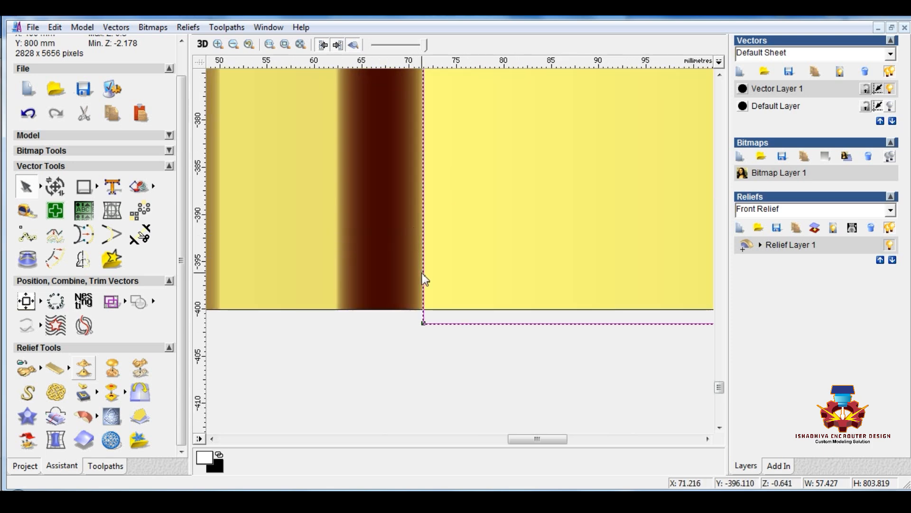
scroll(422, 279, up, 1)
scroll(477, 329, down, 1)
scroll(453, 275, down, 1)
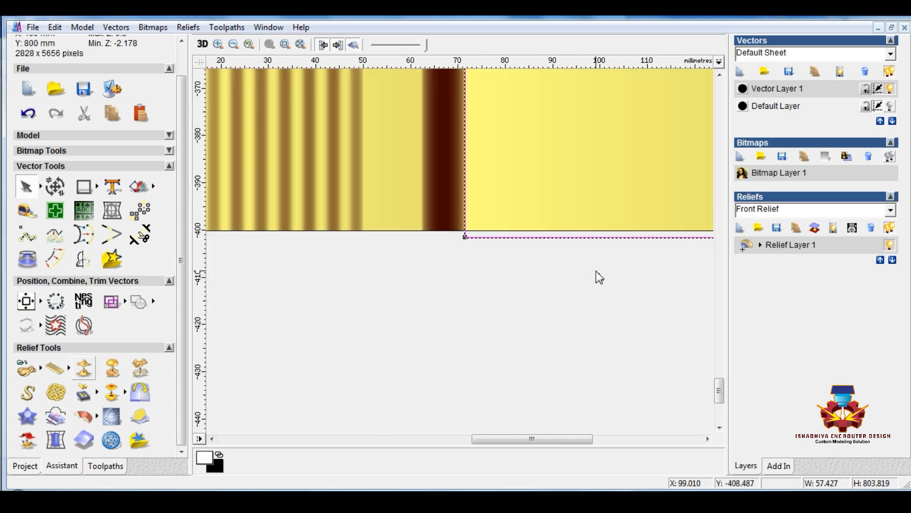
scroll(588, 271, down, 1)
scroll(471, 243, up, 3)
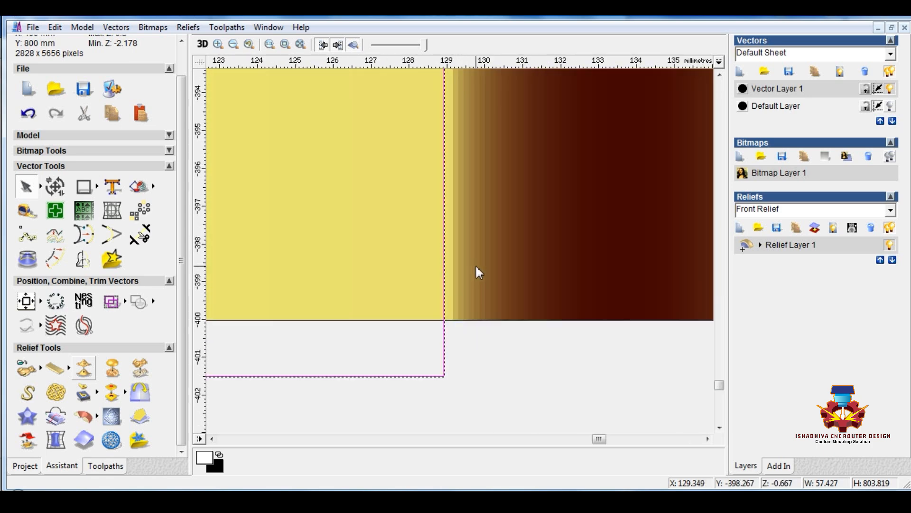
Group the three flat-strip rectangles and create a new relief layer
scroll(475, 264, down, 1)
scroll(476, 267, down, 3)
scroll(463, 283, down, 1)
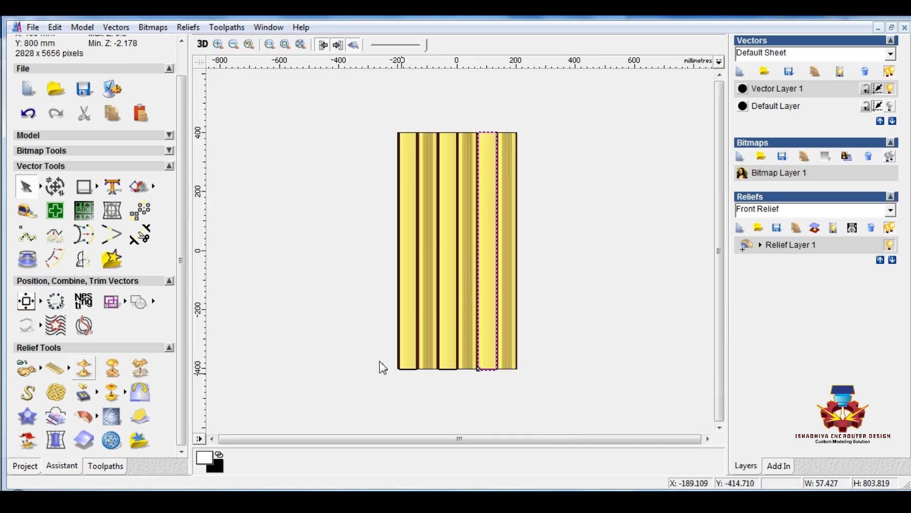
click(355, 309)
drag(377, 111, 520, 405)
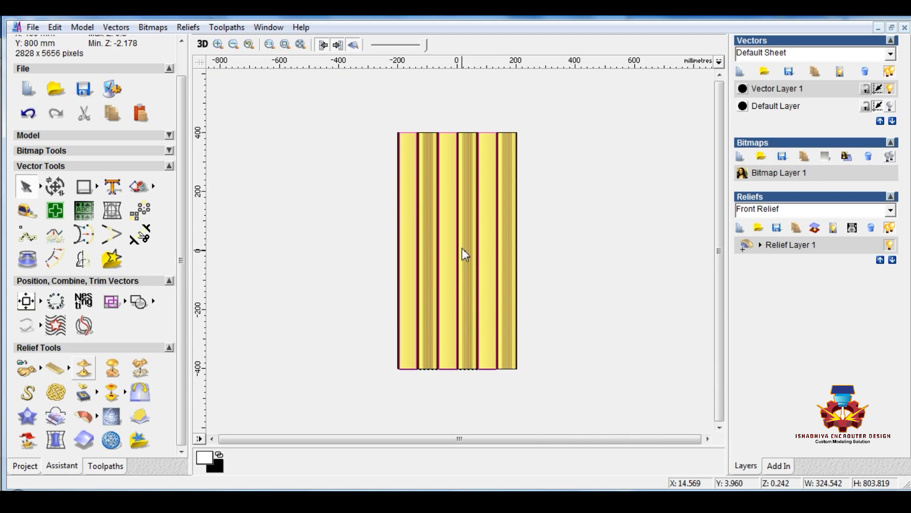
right_click(459, 193)
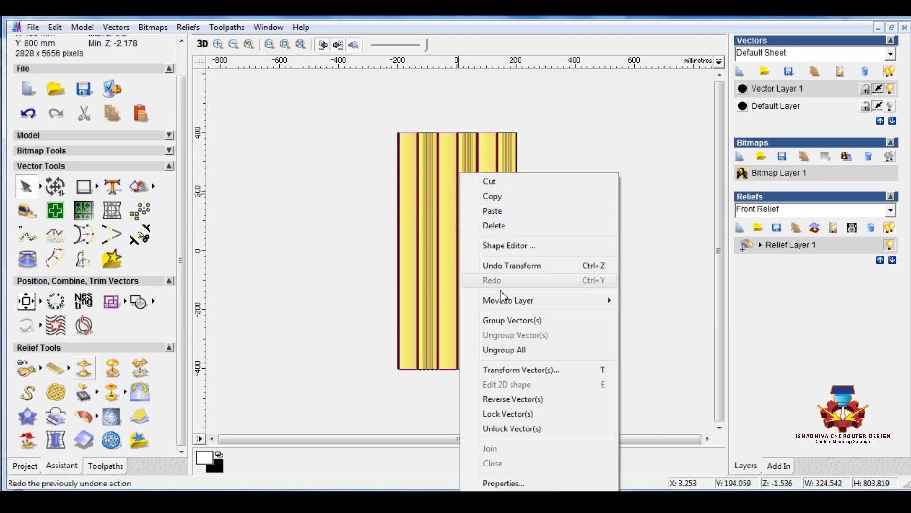
click(504, 321)
click(740, 228)
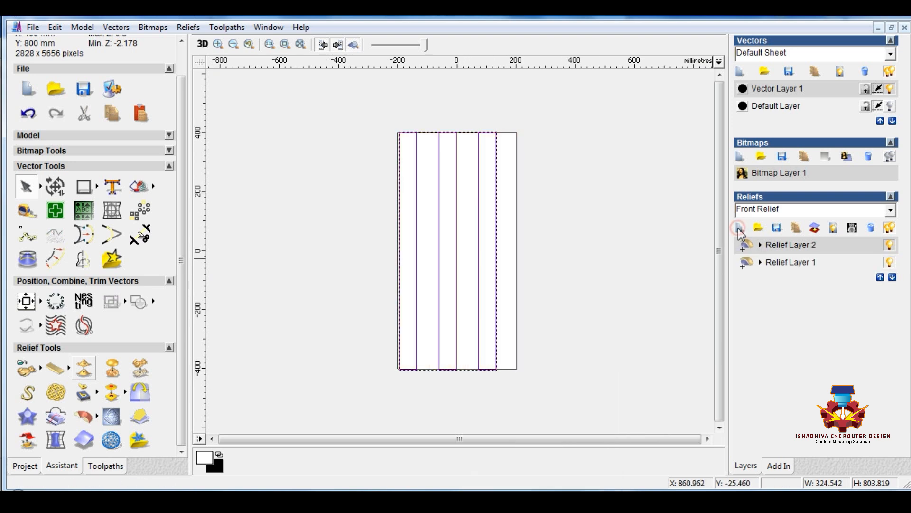
click(585, 266)
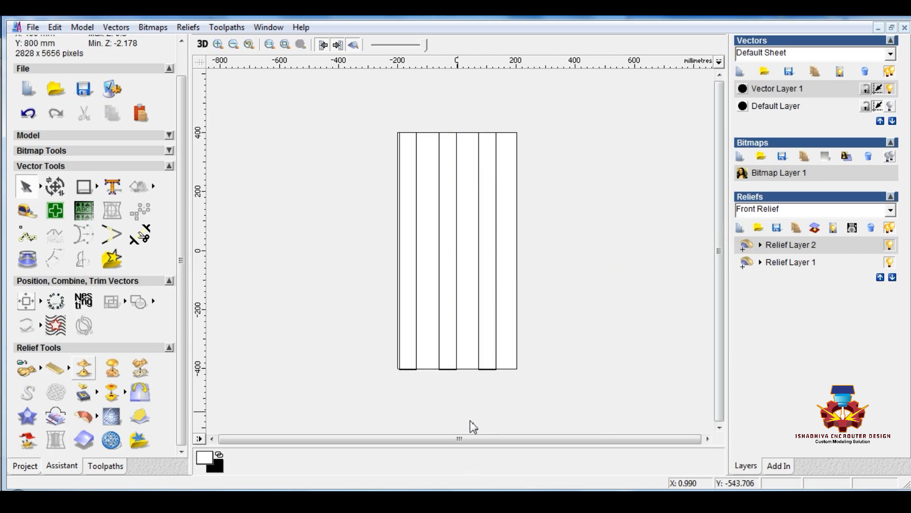
Start a Texture Relief within the grouped rectangles, using From File with all file types listed and the image "wood texchar" chosen
click(415, 369)
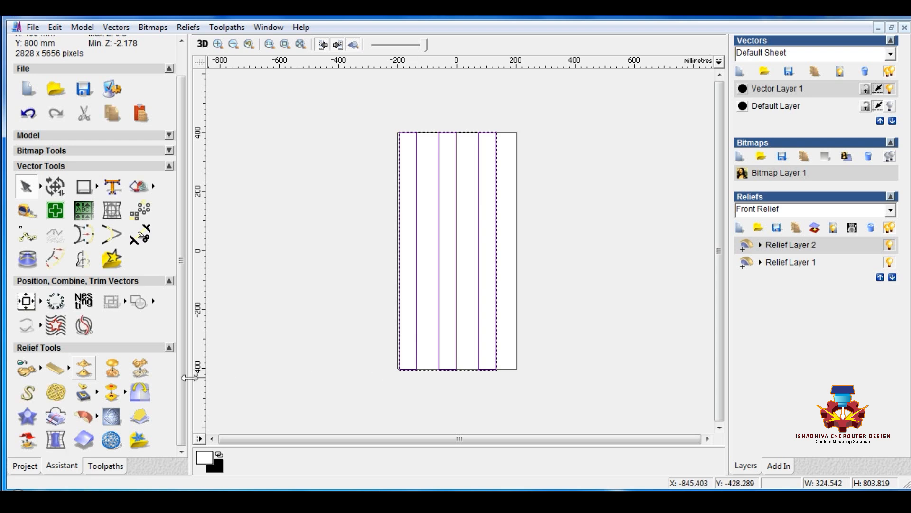
click(111, 373)
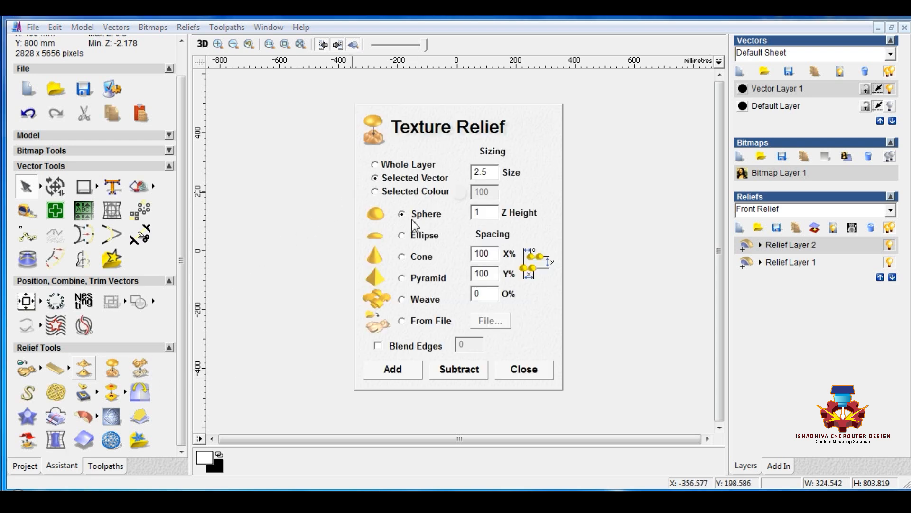
click(402, 322)
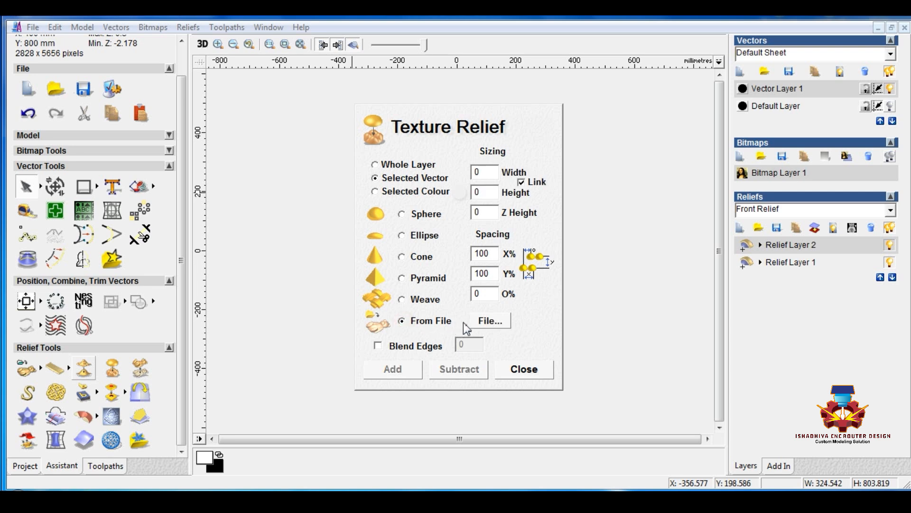
click(488, 320)
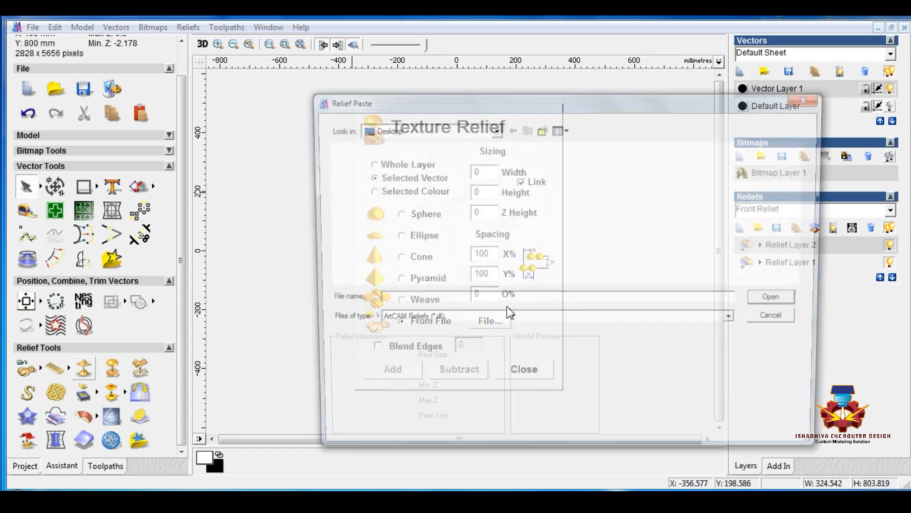
click(405, 322)
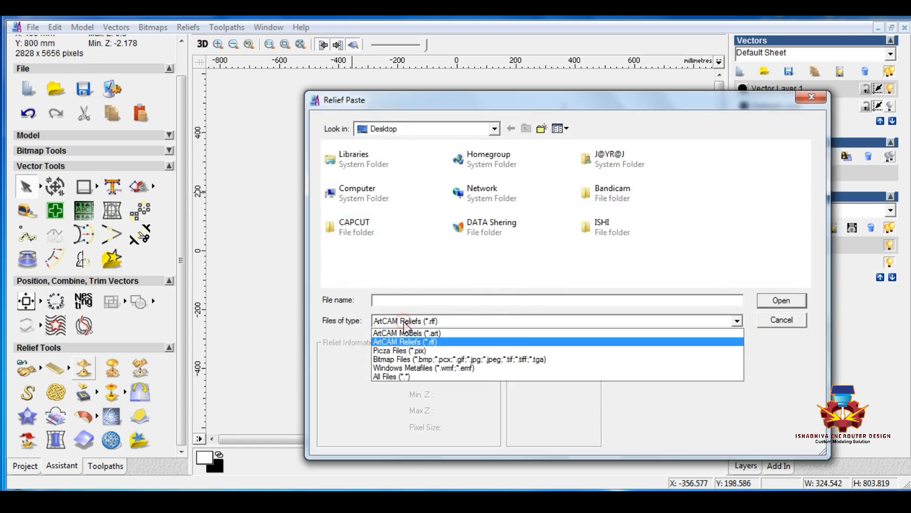
click(389, 377)
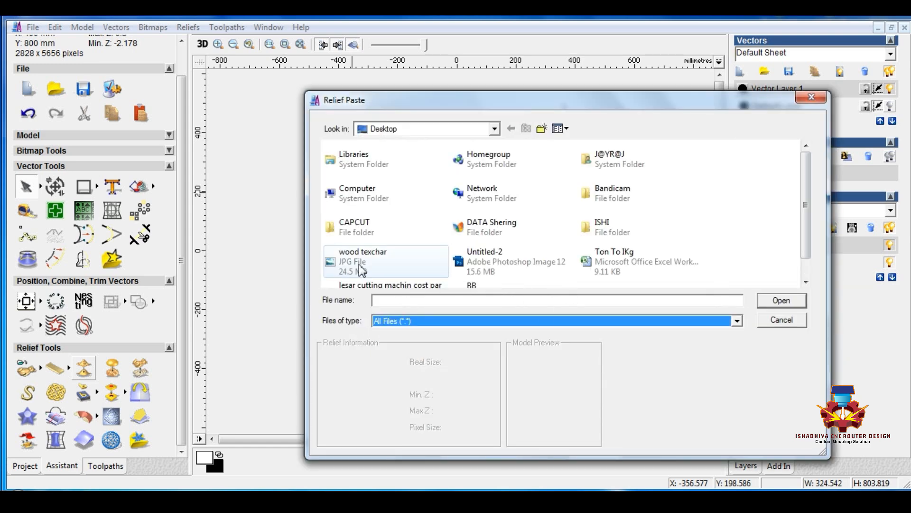
click(351, 264)
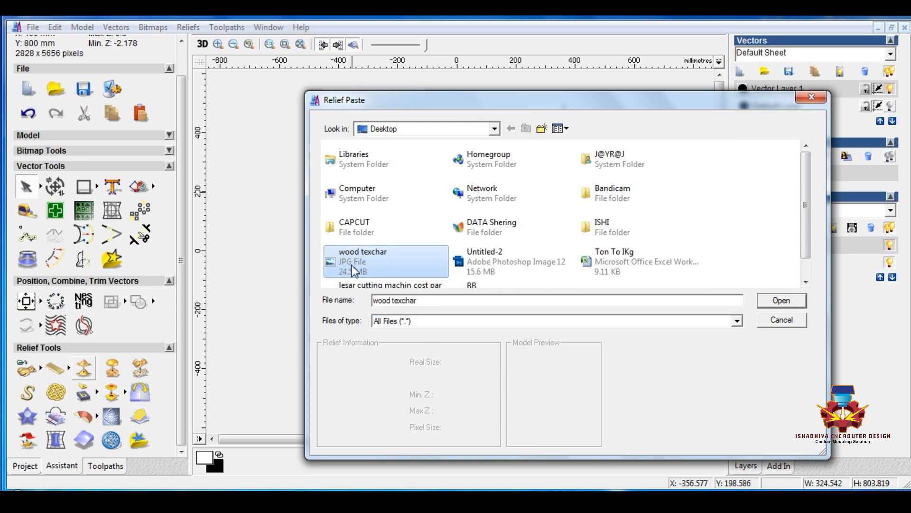
Load the wood texchar image and add it as a Selected Vector texture, with sizing unlinked at 400 × 800 mm and Z height 1
click(781, 301)
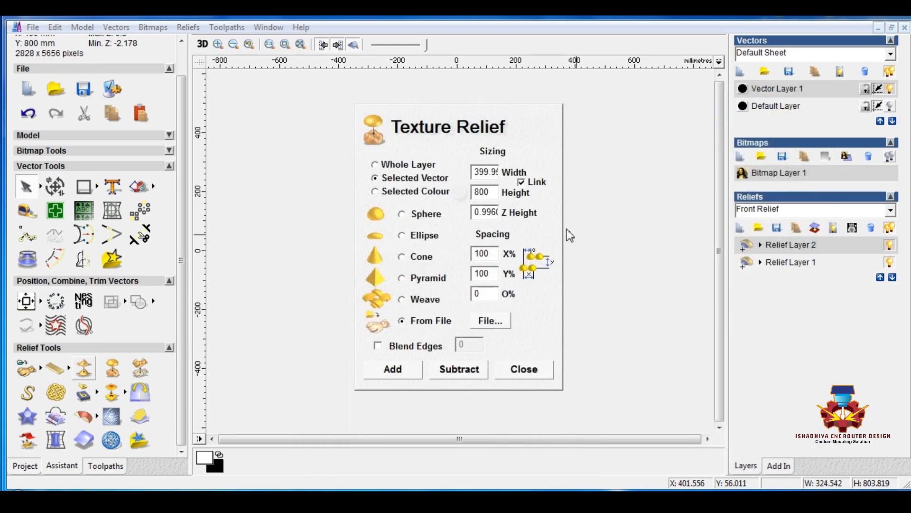
click(520, 183)
double_click(481, 173)
text(1)
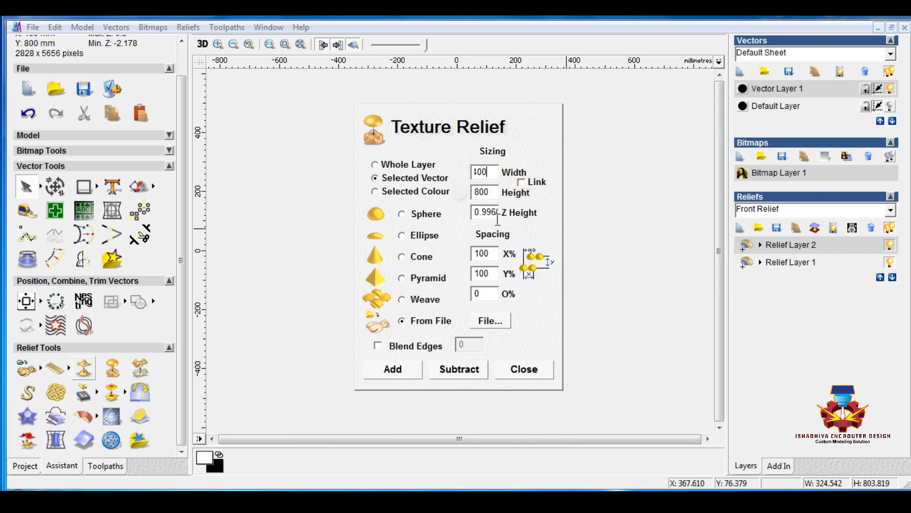
double_click(489, 214)
click(395, 370)
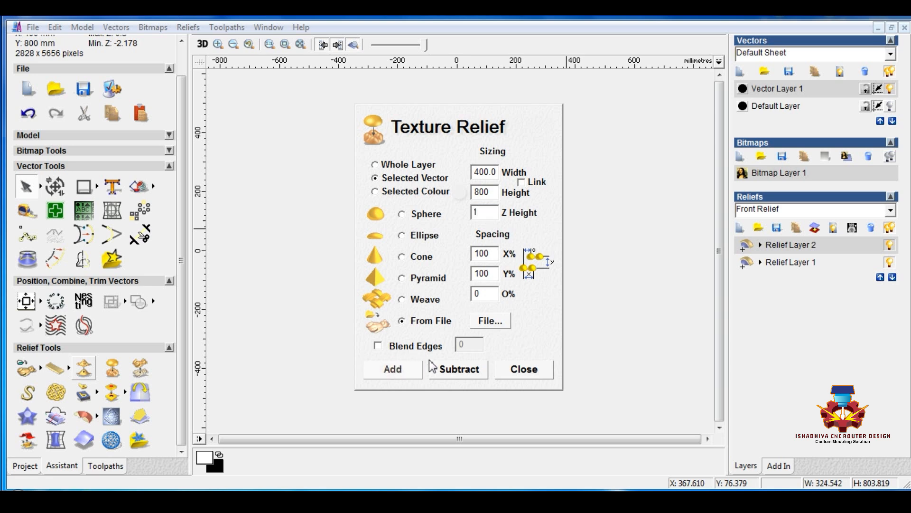
click(522, 371)
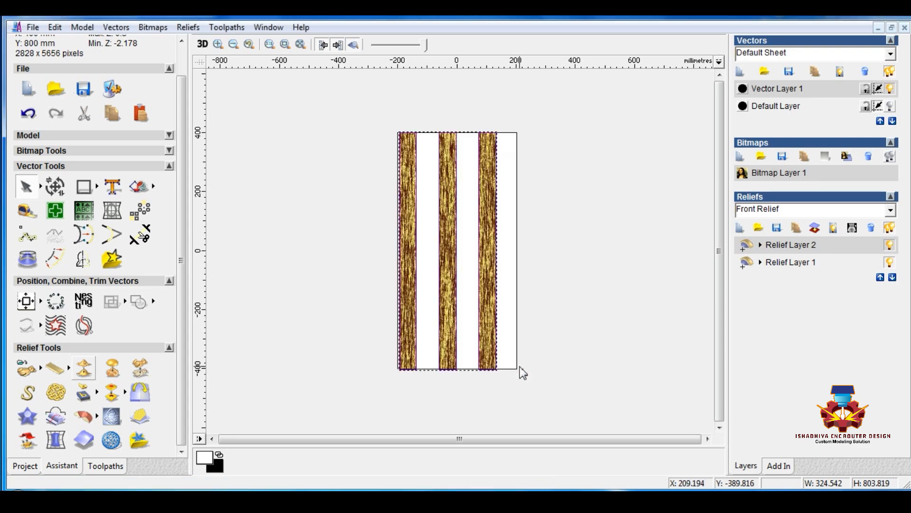
Set the combine mode of the wood-texture layer, Relief Layer 2, to Subtract and inspect the textured strips in 3D
scroll(430, 256, up, 5)
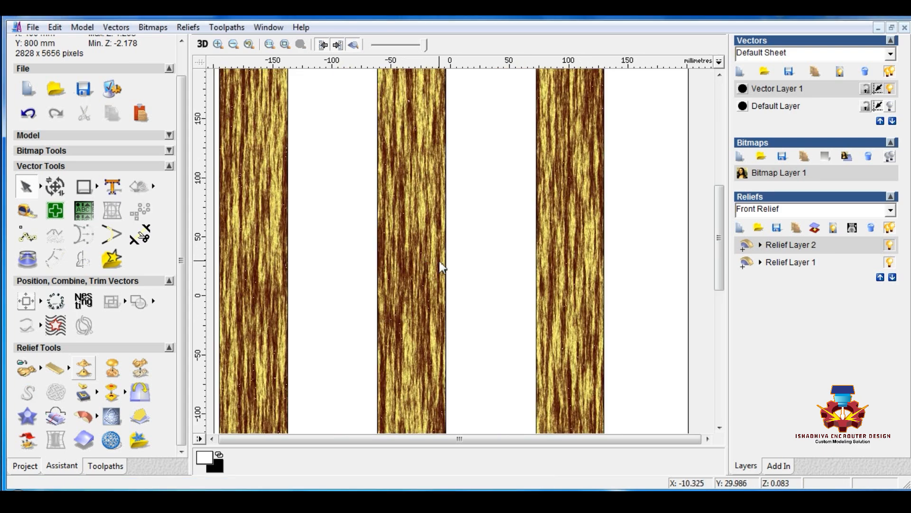
click(202, 45)
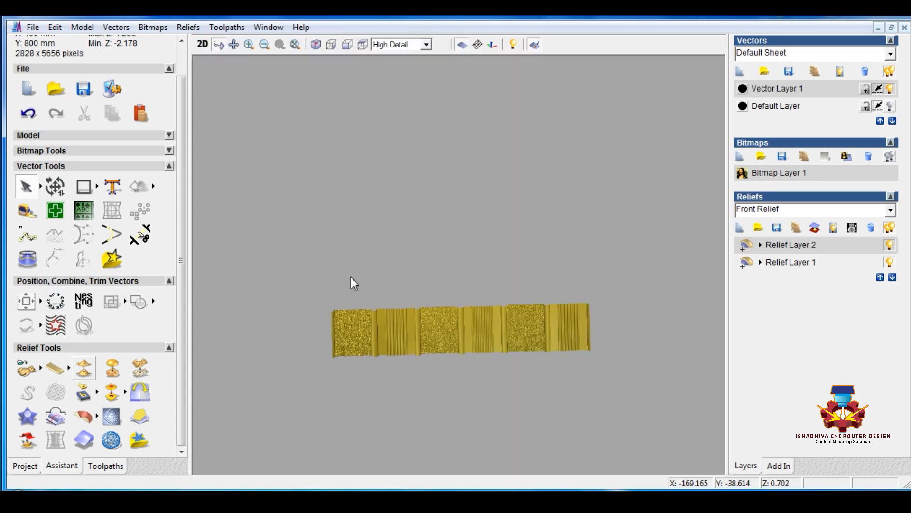
scroll(441, 312, up, 10)
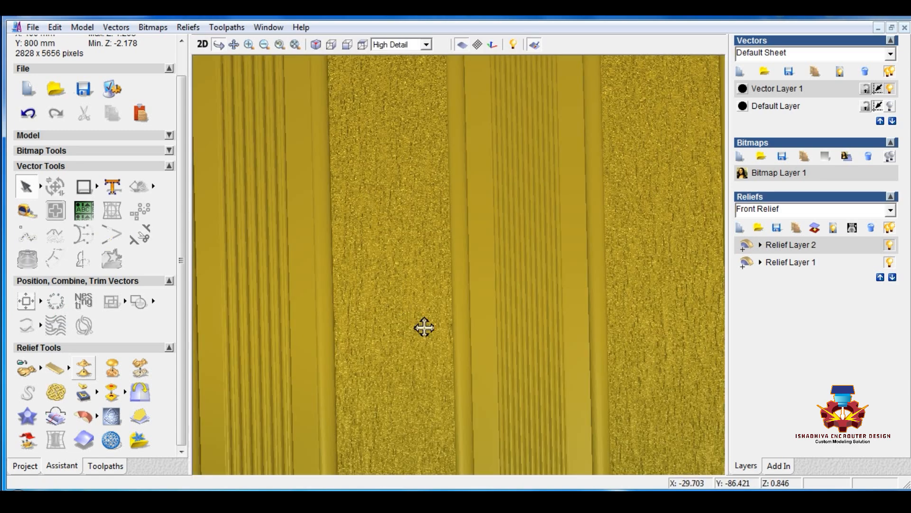
drag(423, 327, 412, 308)
scroll(408, 306, up, 4)
middle_drag(403, 305, 549, 127)
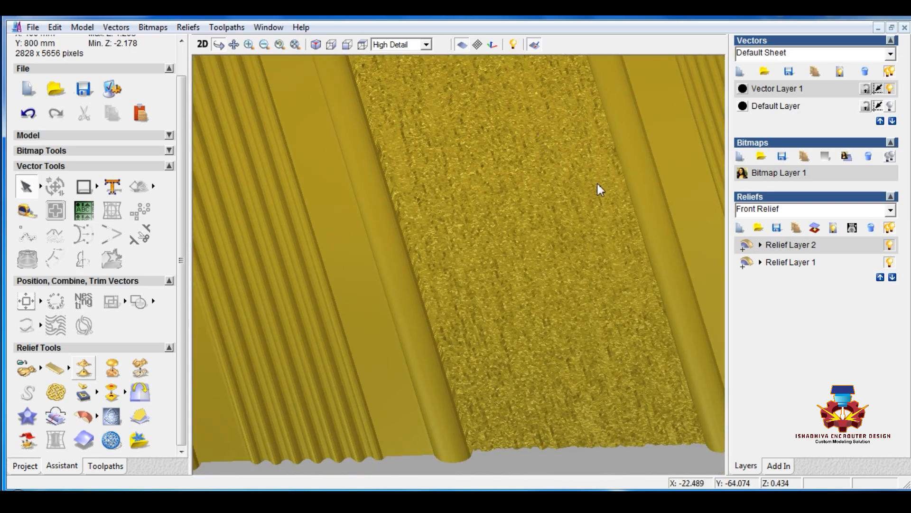
click(746, 246)
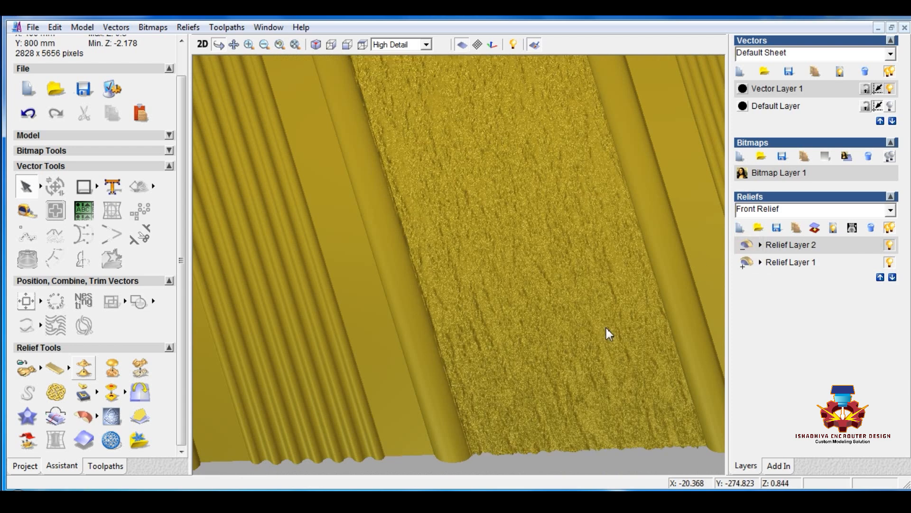
drag(522, 332, 556, 340)
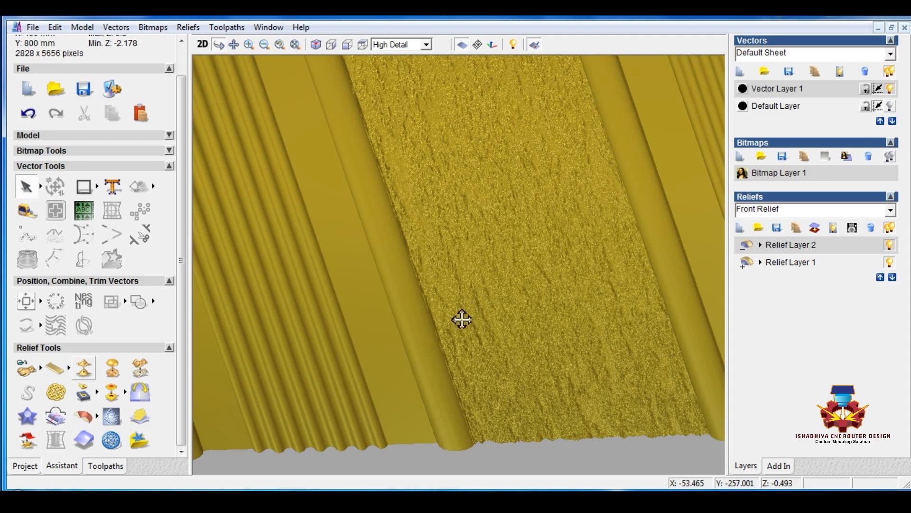
drag(461, 320, 636, 246)
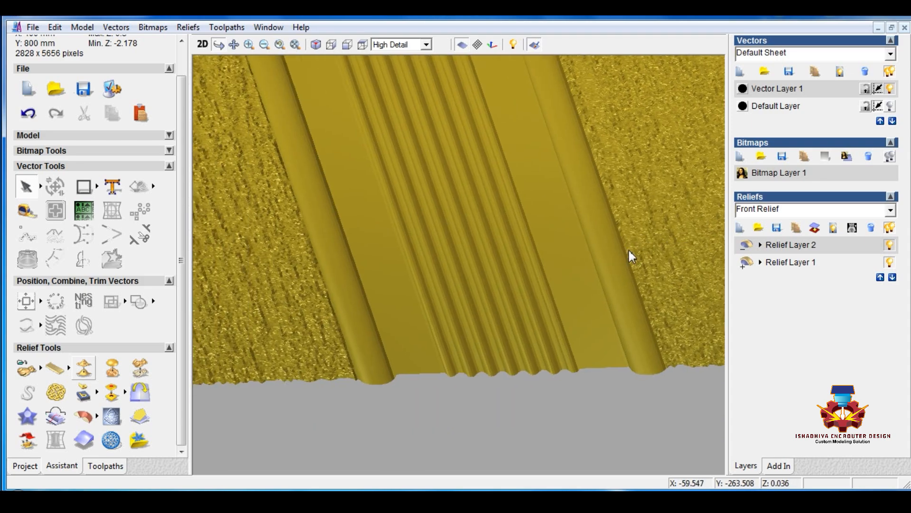
Offset the grouped strip rectangles 0.5 mm to both sides with radiused corners, keeping the originals
click(204, 44)
scroll(286, 94, up, 2)
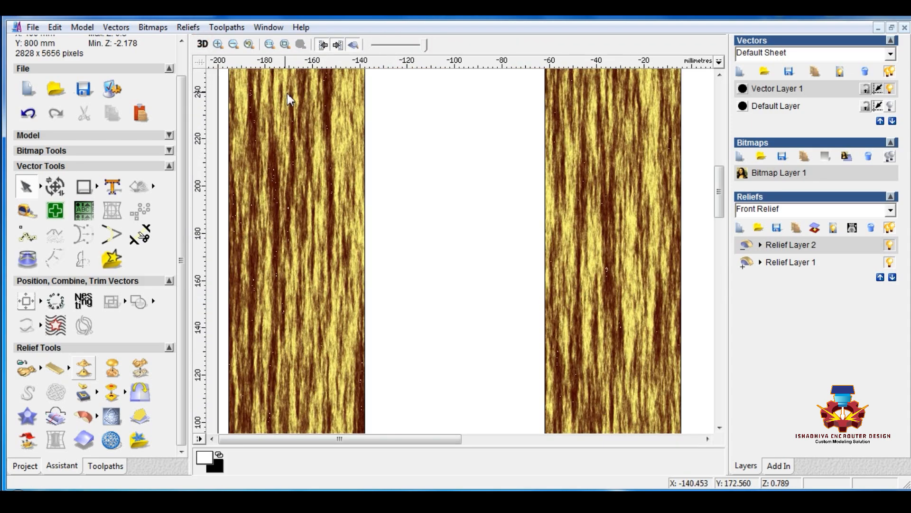
scroll(446, 134, up, 3)
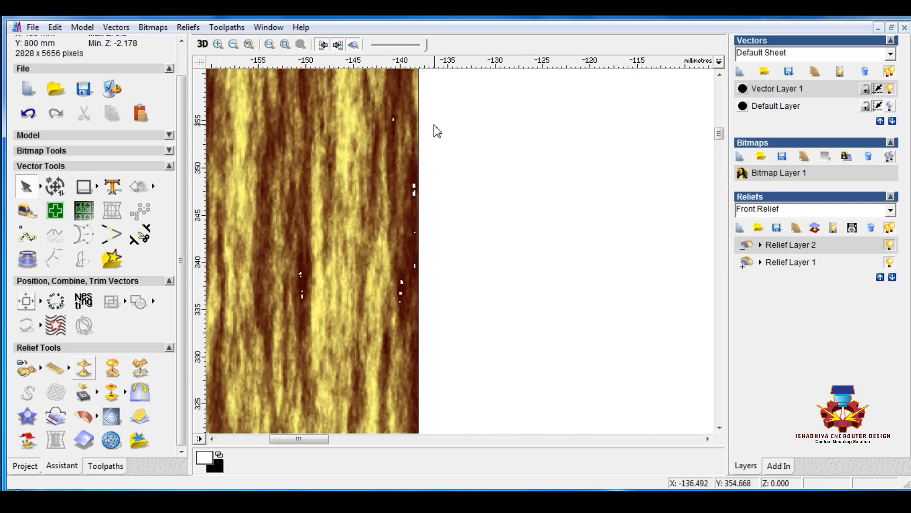
click(419, 133)
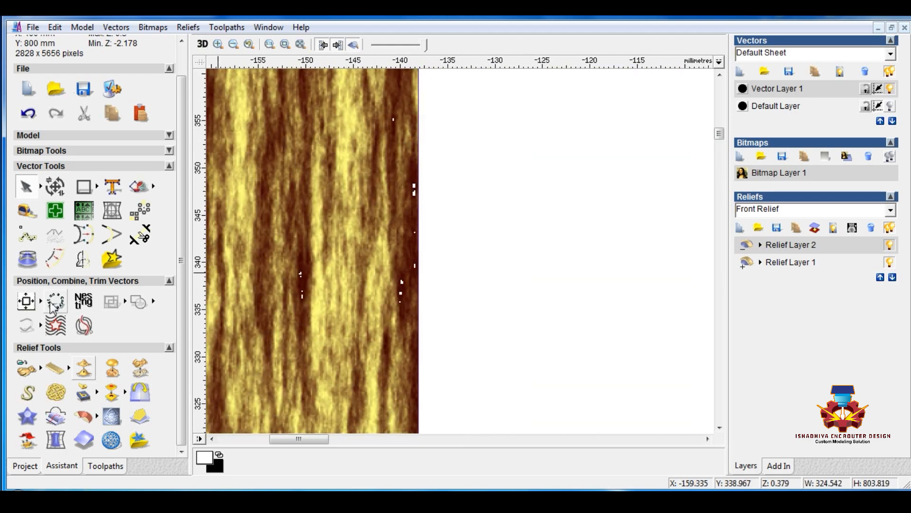
click(79, 265)
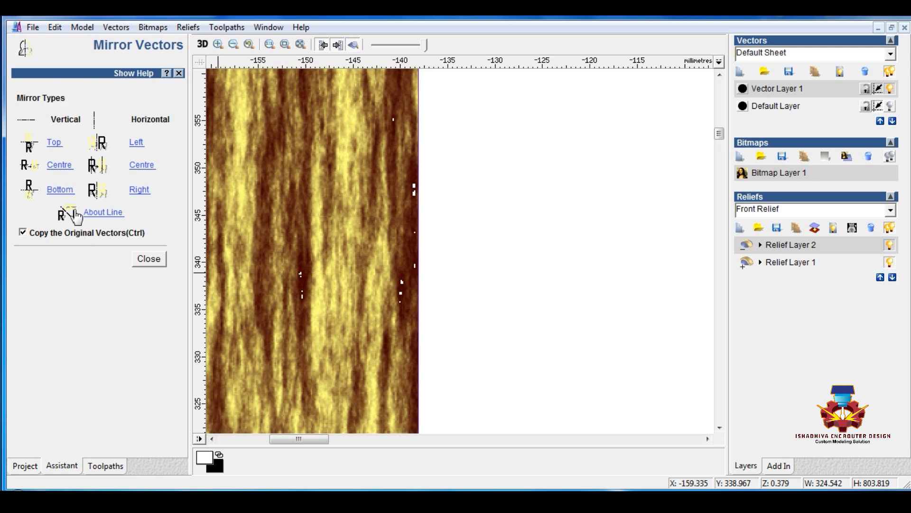
click(149, 257)
click(59, 255)
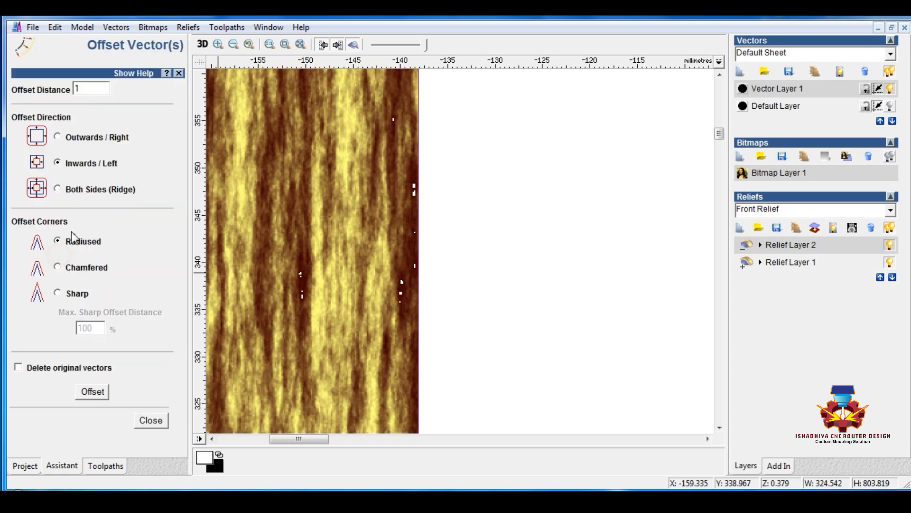
click(57, 188)
drag(83, 88, 66, 93)
click(93, 392)
click(150, 419)
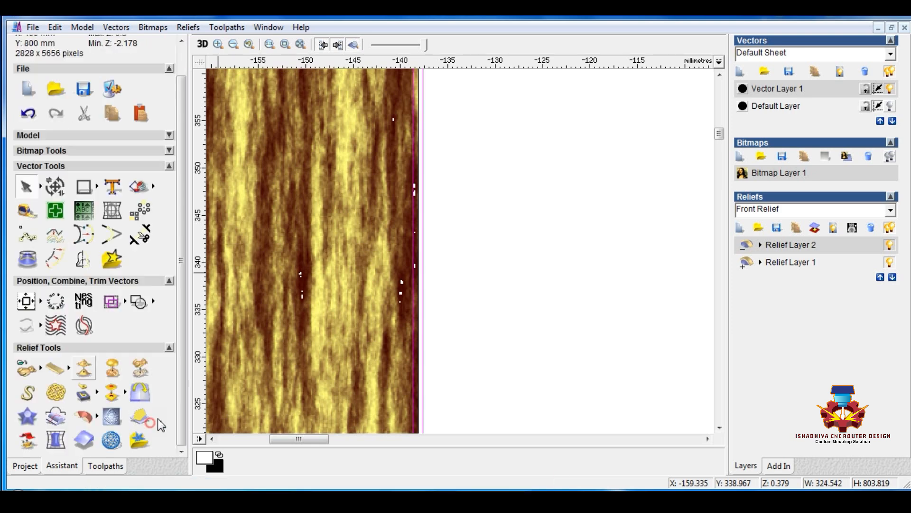
Group the offset outlines and smooth the relief within the selected vectors using 6 smoothing passes
right_click(376, 291)
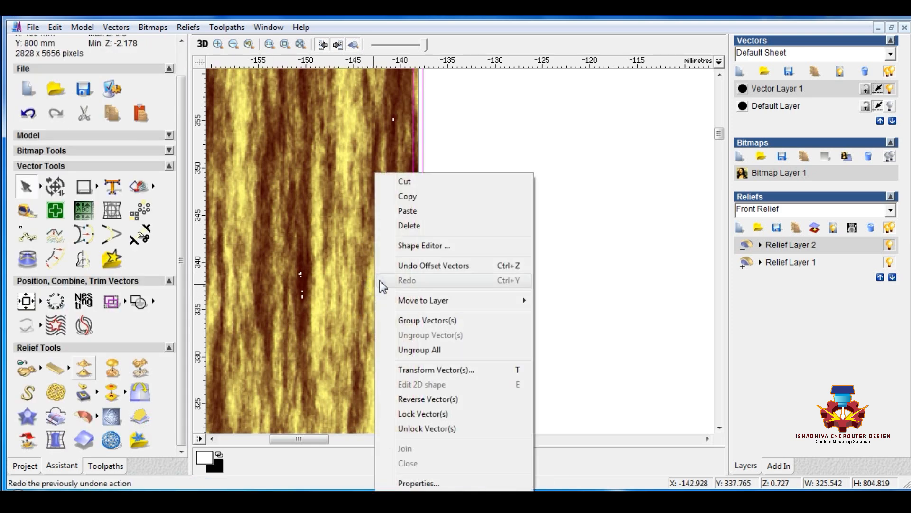
click(425, 320)
click(84, 368)
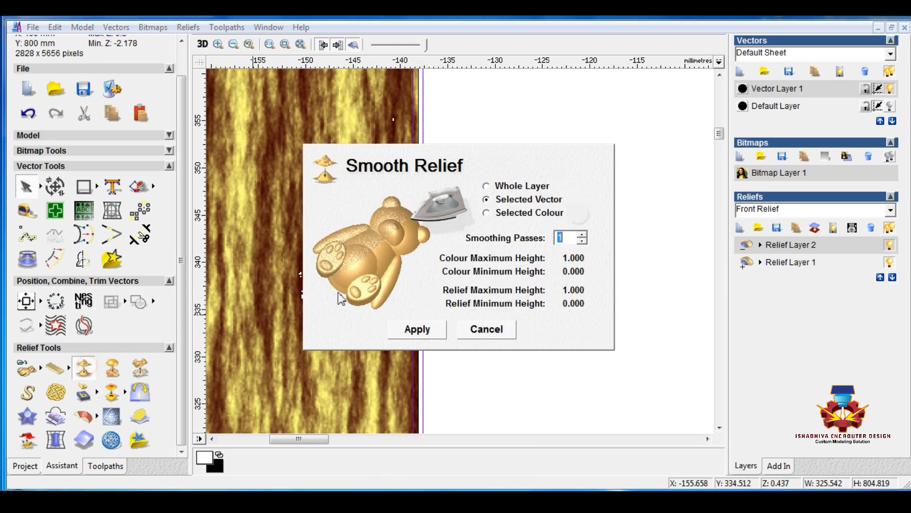
click(424, 329)
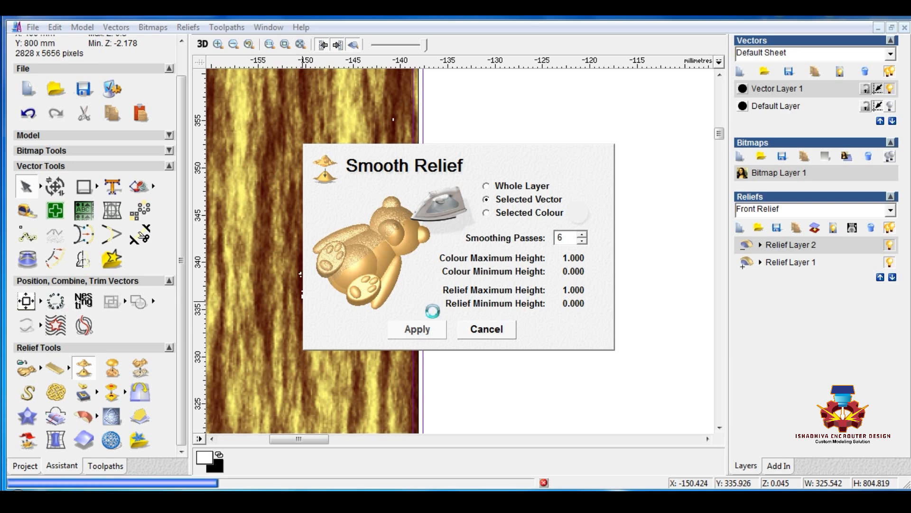
click(484, 331)
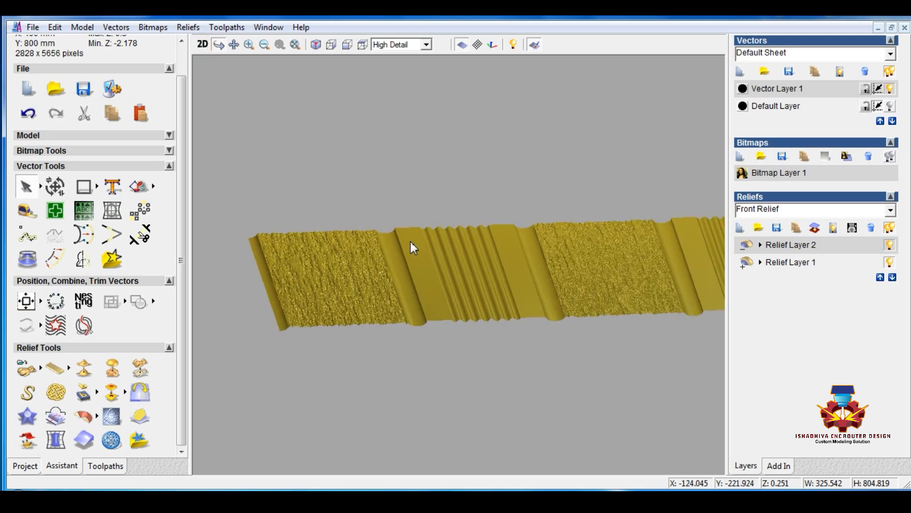
Check the smoothed texture edges in 3D and delete the 0.5 mm offset outlines in the 2D view
scroll(409, 241, down, 1)
scroll(557, 287, up, 3)
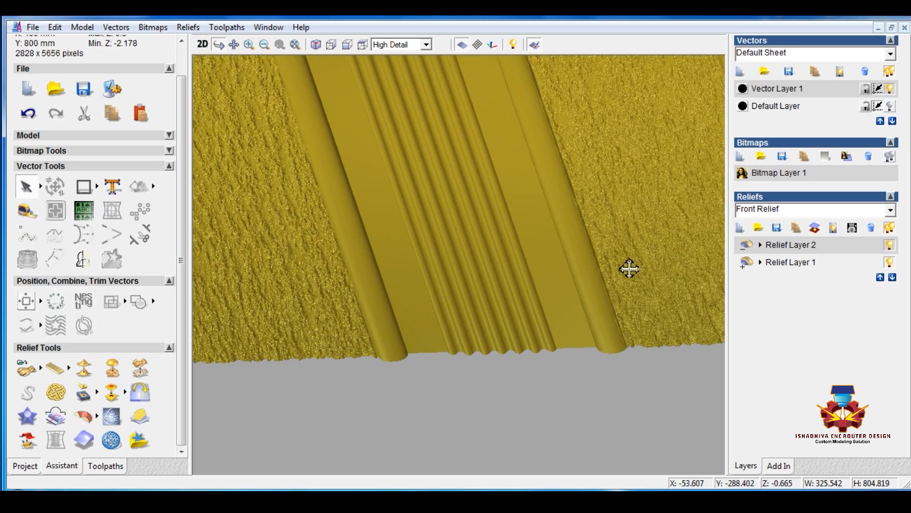
click(202, 44)
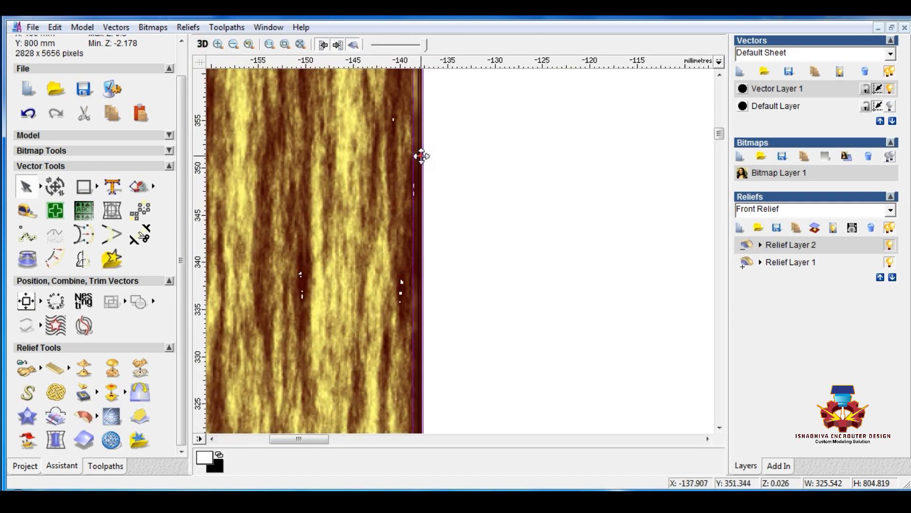
click(426, 186)
click(413, 182)
click(417, 185)
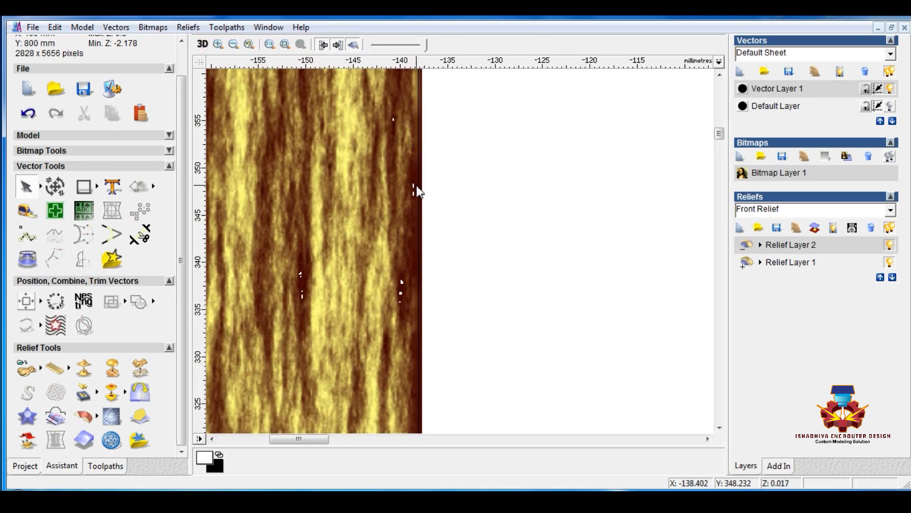
Try offsetting the grouped strip rectangles 1.2 mm to both sides, and undo that offset
click(421, 142)
scroll(432, 171, up, 3)
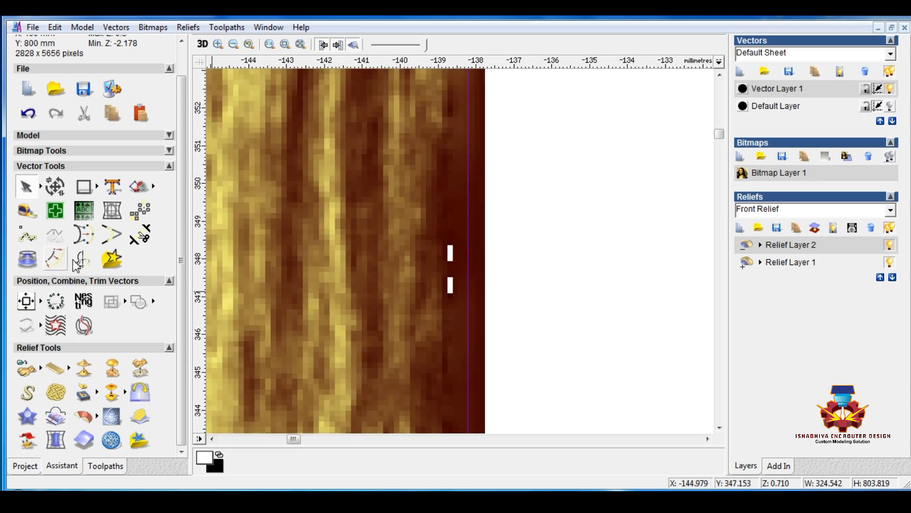
click(56, 258)
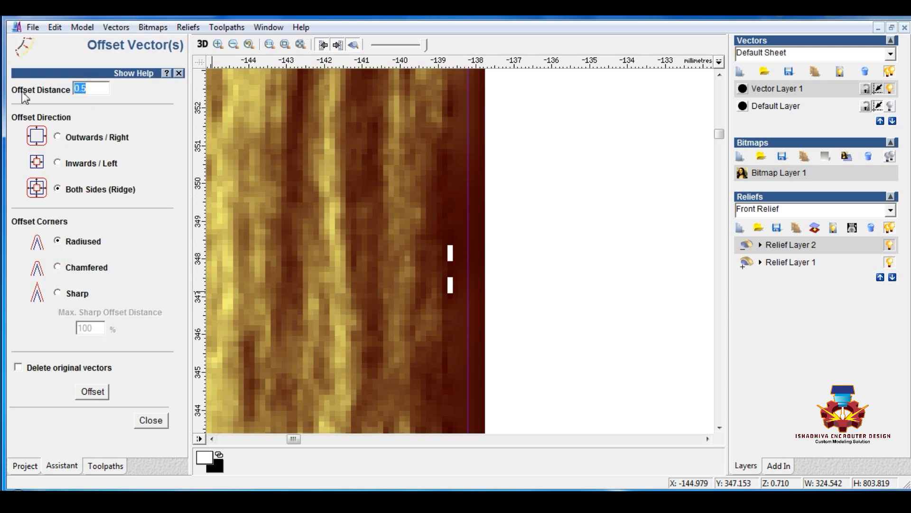
click(97, 392)
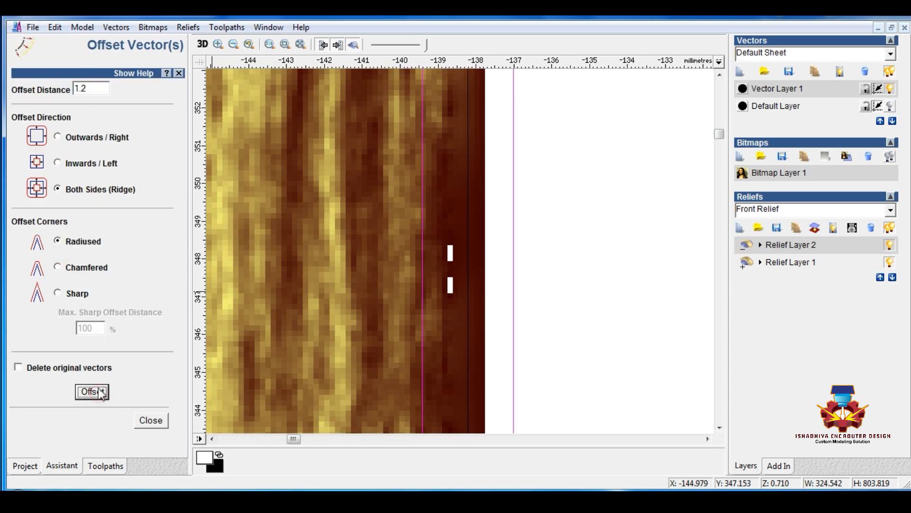
key(ctrl+z)
Offset the grouped strip rectangles 1.5 mm to both sides and group the resulting outlines
click(466, 274)
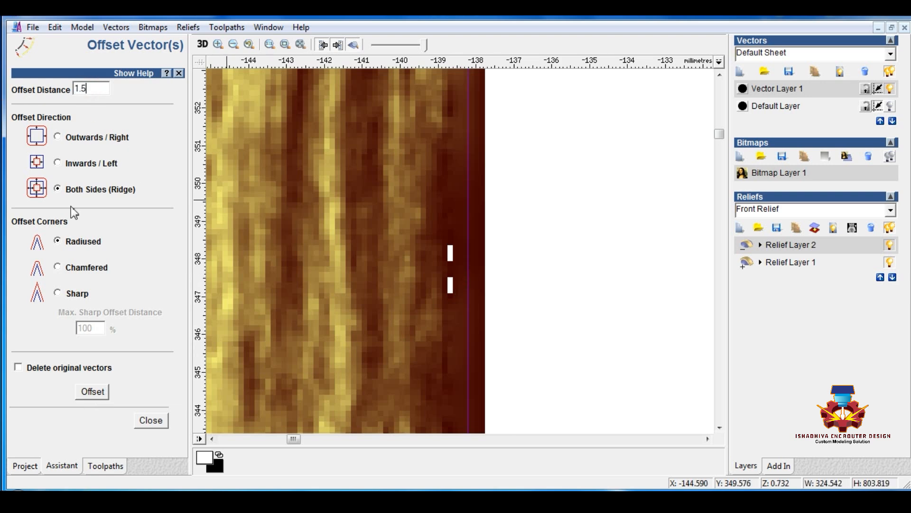
click(94, 392)
right_click(429, 244)
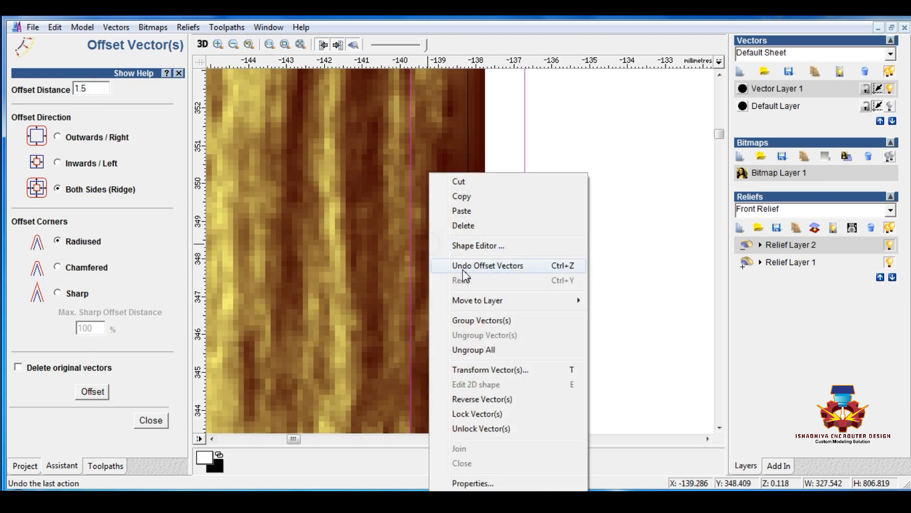
click(471, 319)
click(163, 425)
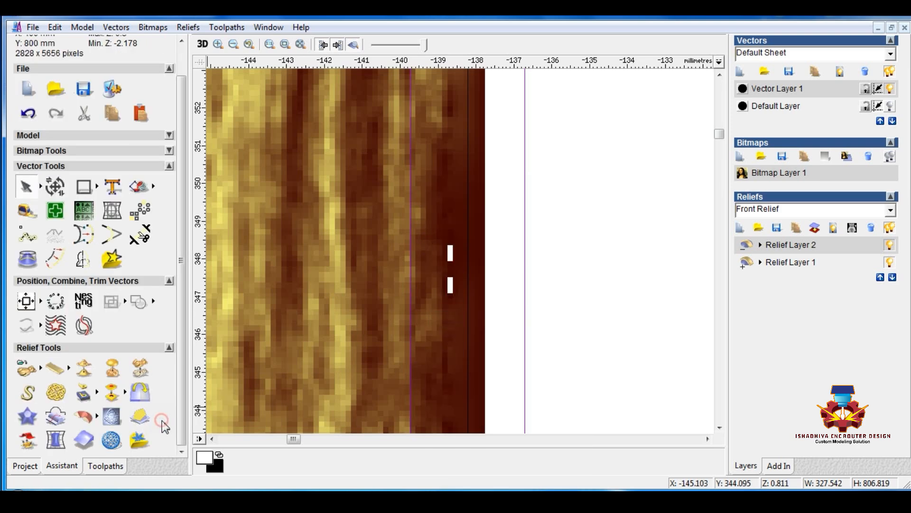
Arrange the 2D and 3D views side by side and show the upper corner of the first strip's outlines in 2D
click(268, 27)
click(275, 58)
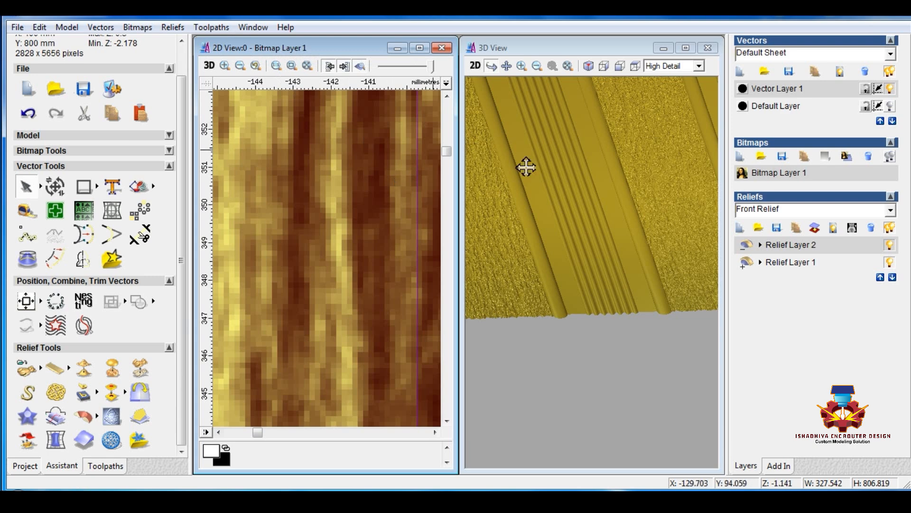
scroll(621, 213, up, 5)
scroll(274, 241, down, 10)
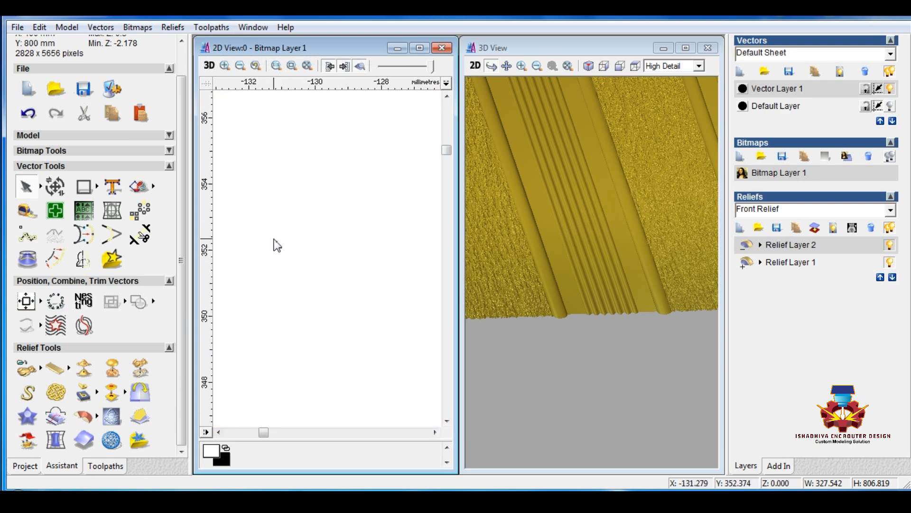
scroll(293, 237, up, 8)
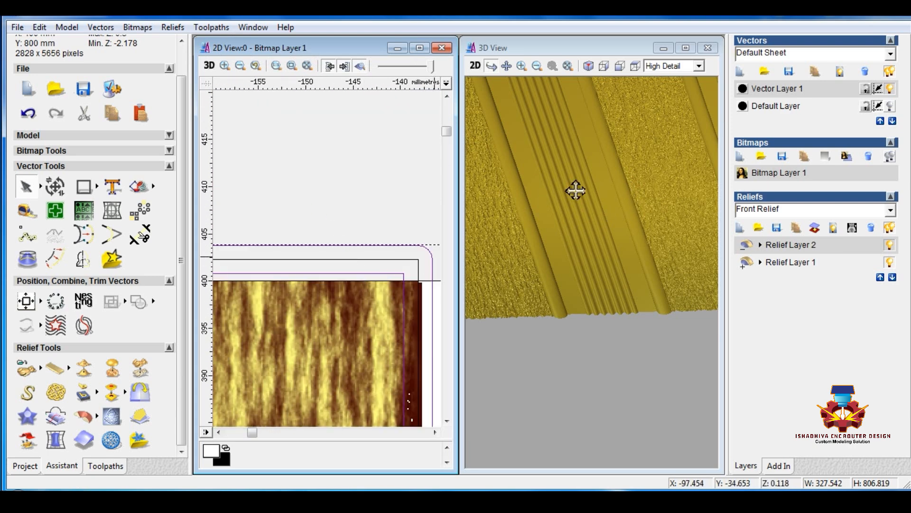
Smooth the relief within the grouped 1.5 mm offset outlines using 6 passes, with a textured strip edge shown close up in 3D
click(577, 198)
drag(600, 225, 445, 306)
scroll(633, 275, up, 4)
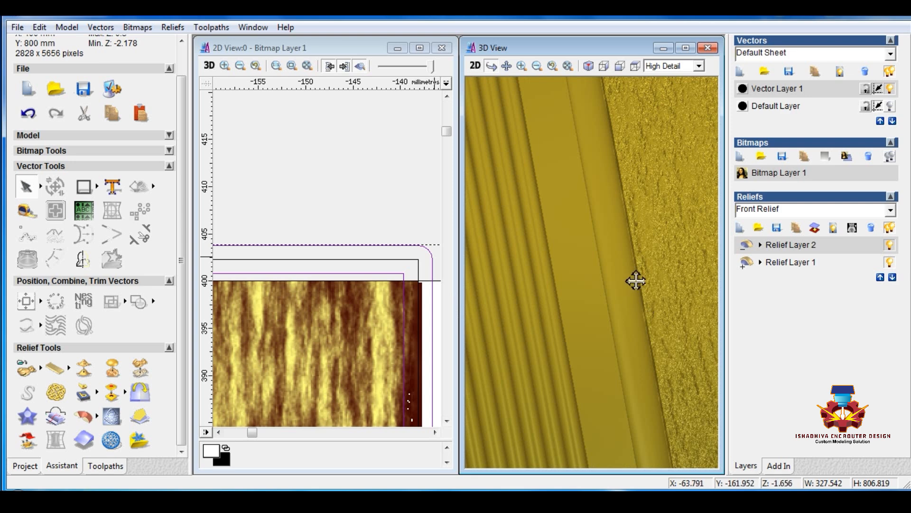
click(84, 367)
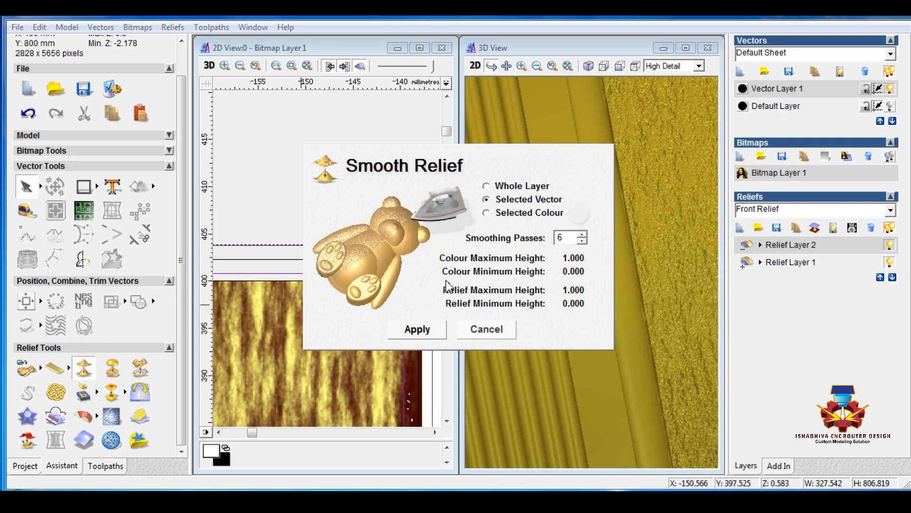
click(424, 333)
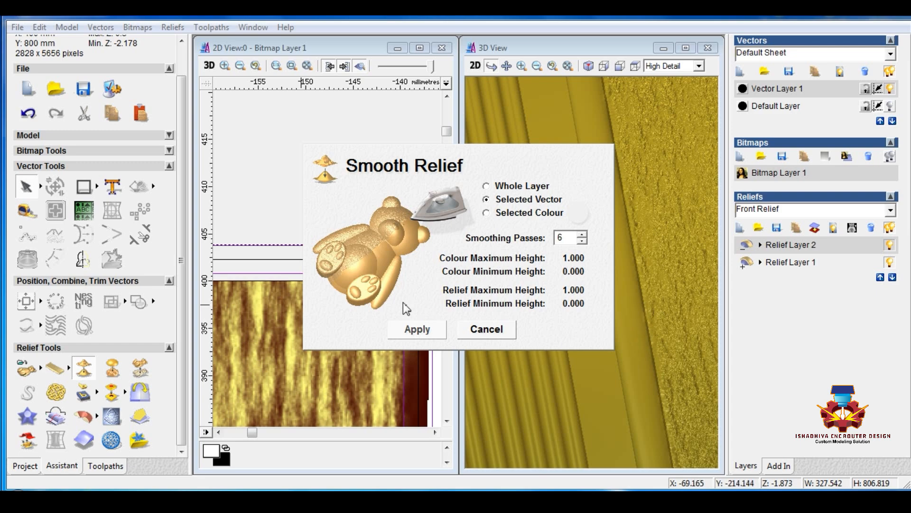
Finish smoothing, deselect the outlines and enlarge the 3D view to examine the wood-textured strips and their edges
click(496, 329)
click(384, 124)
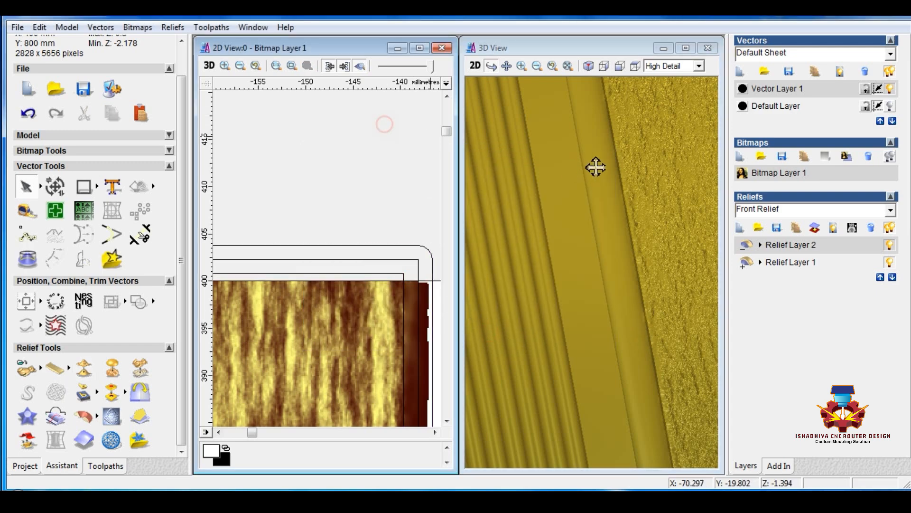
click(685, 47)
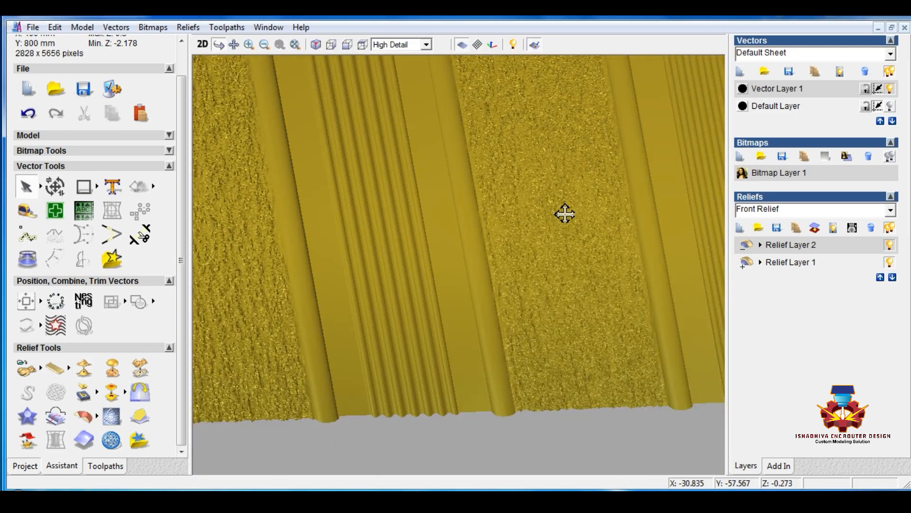
scroll(564, 213, down, 5)
drag(502, 229, 480, 337)
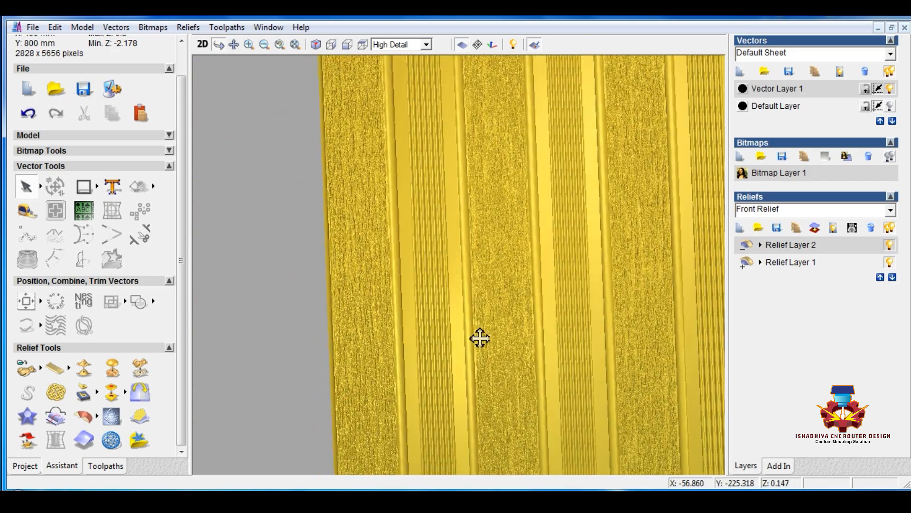
scroll(481, 338, down, 5)
drag(531, 261, 551, 270)
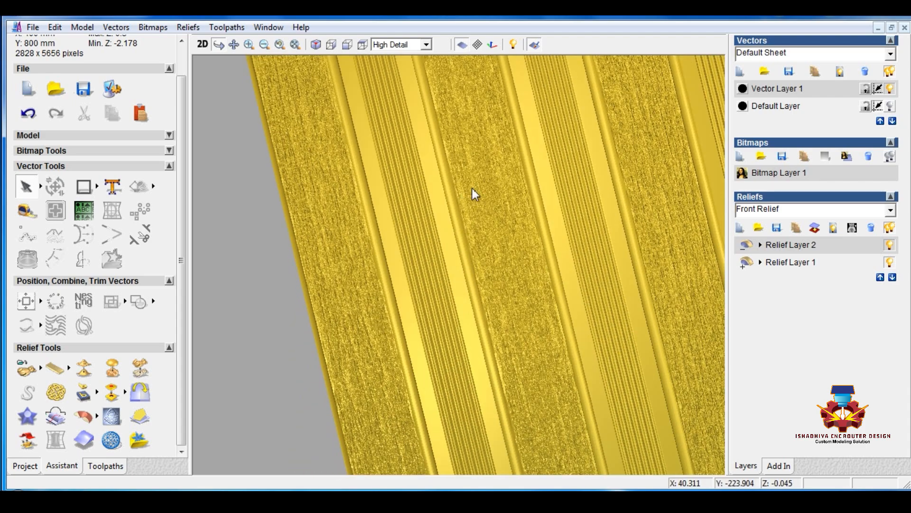
Scale the whole of Relief Layer 2 to a new height of 0.5 mm
click(139, 370)
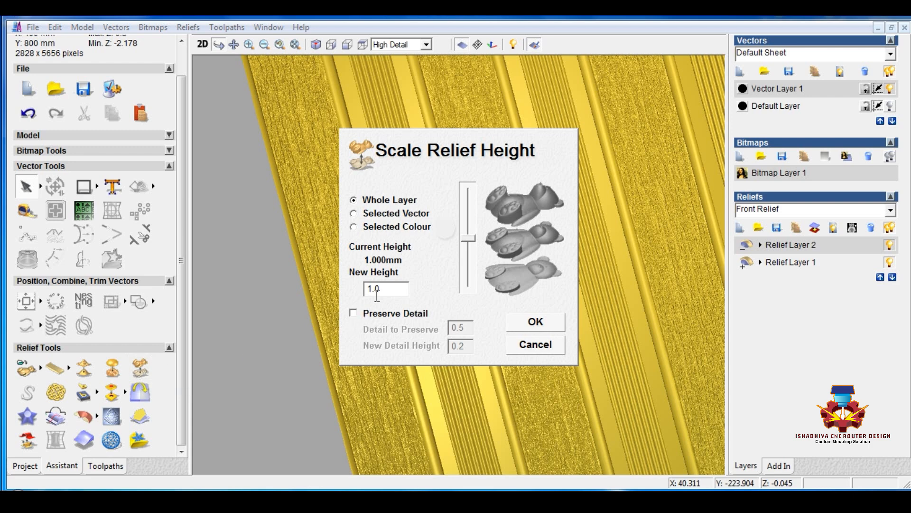
drag(386, 288, 311, 288)
text(0.5)
key(Return)
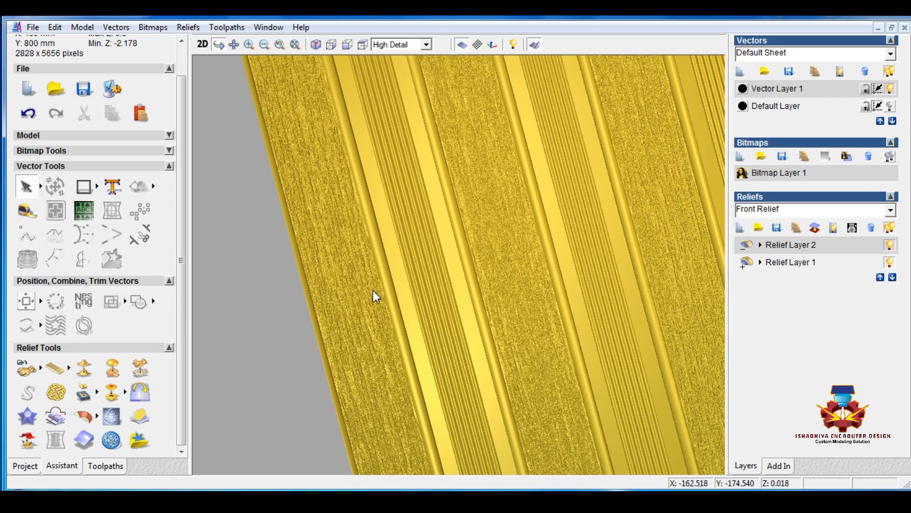
Smooth the whole of Relief Layer 1 using 6 smoothing passes
drag(415, 212, 373, 254)
middle_drag(373, 254, 371, 262)
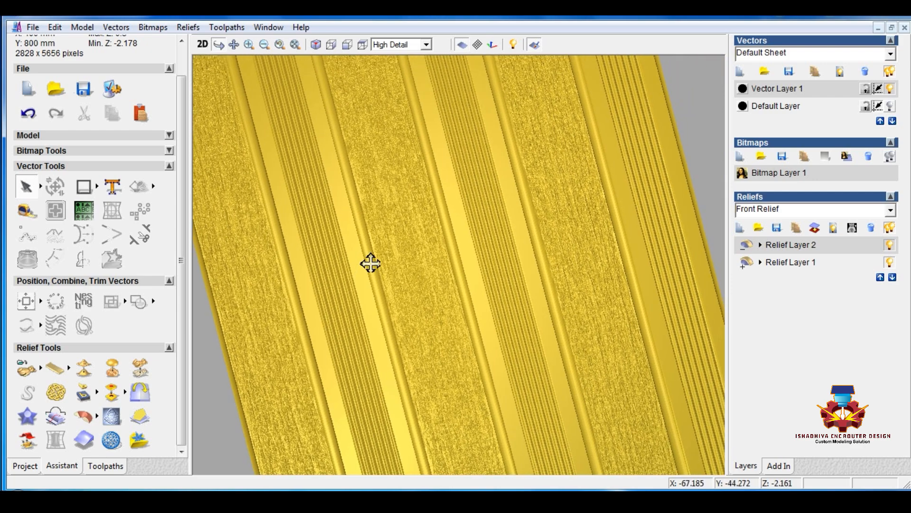
middle_drag(446, 184, 421, 163)
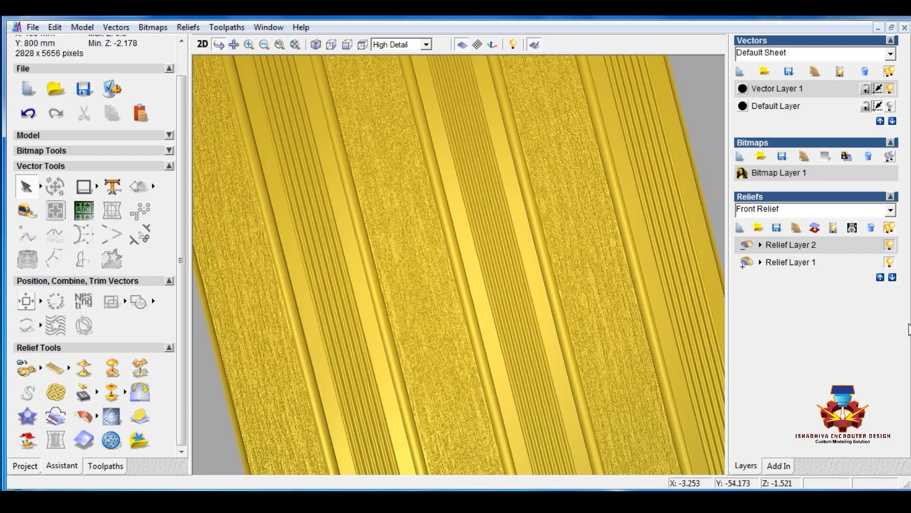
scroll(392, 305, down, 2)
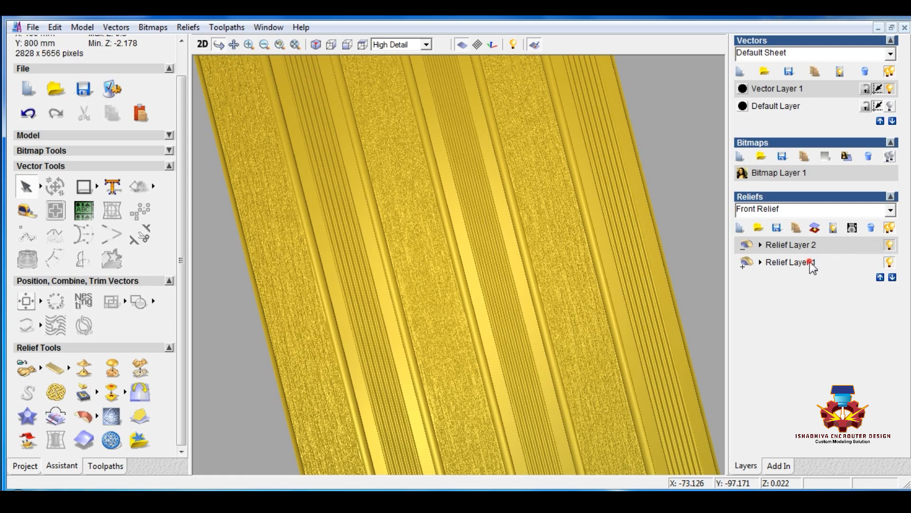
click(790, 262)
click(83, 368)
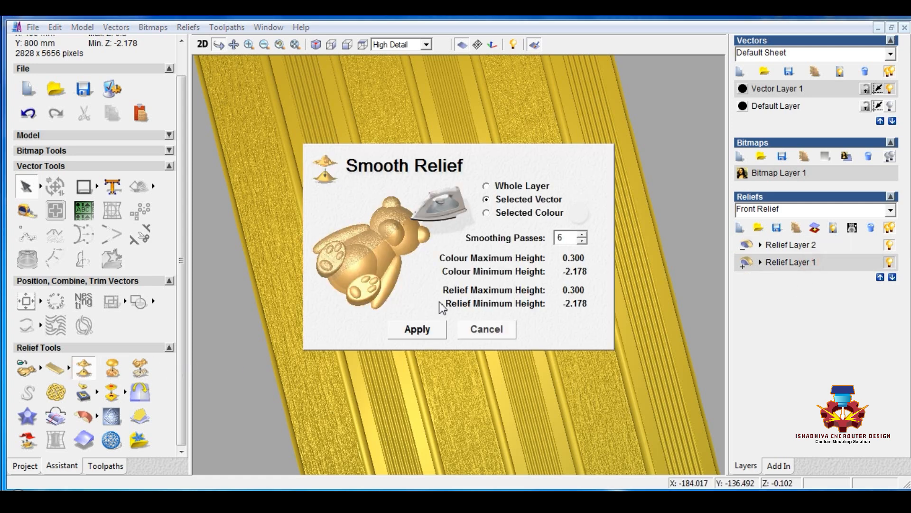
click(427, 332)
click(487, 187)
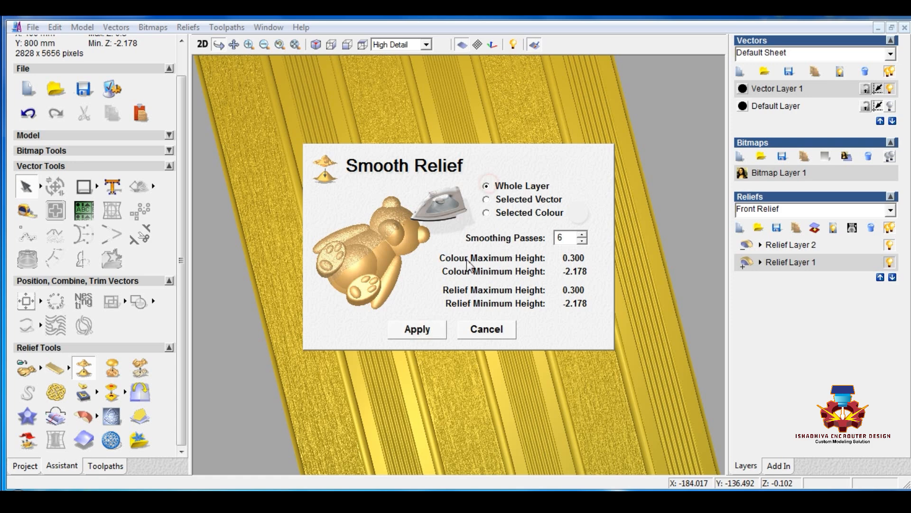
click(426, 328)
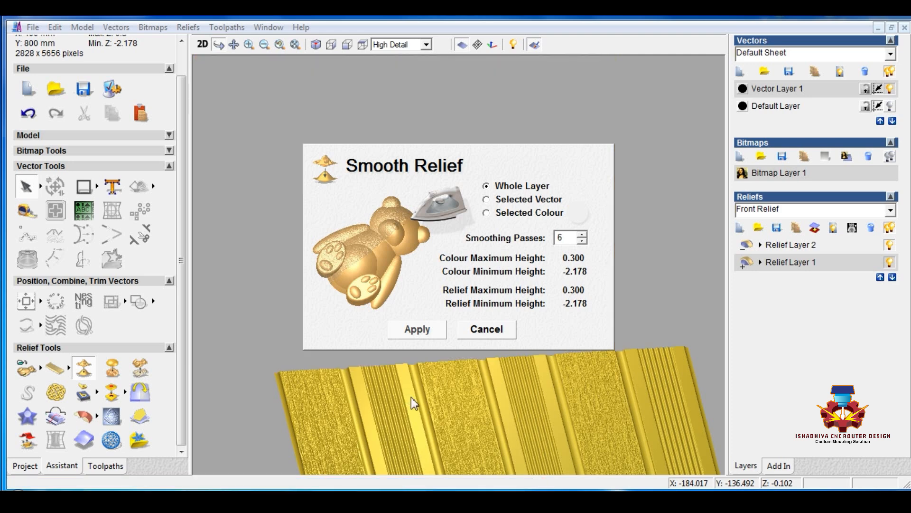
click(486, 332)
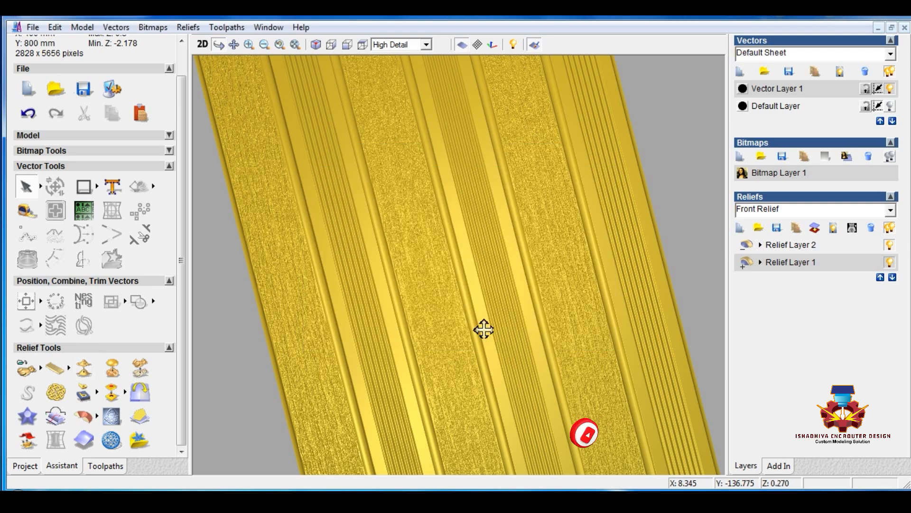
Examine the panel's textured strips, wavy strips and grooves close up in 3D
scroll(525, 373, down, 1)
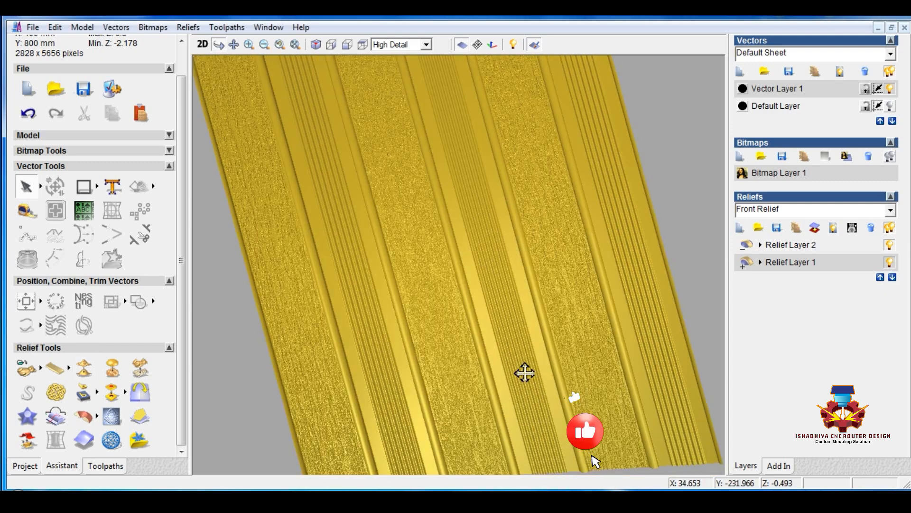
scroll(467, 375, up, 3)
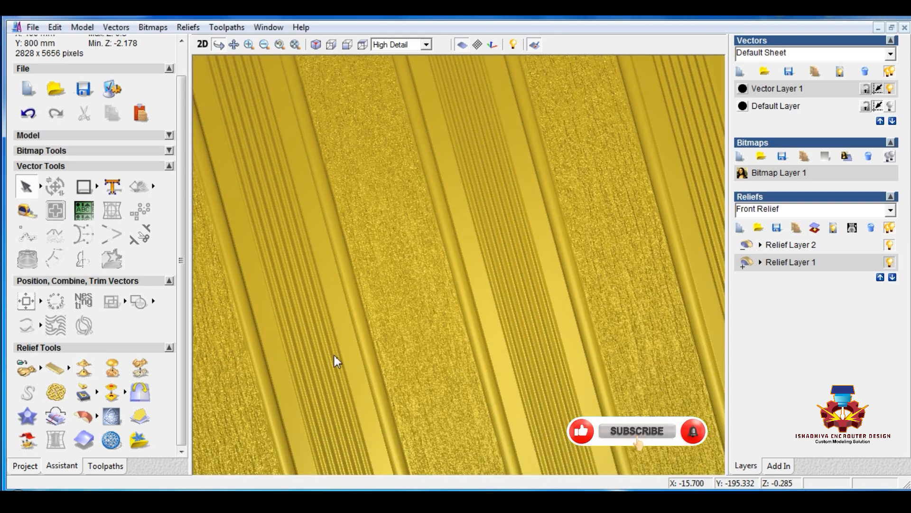
middle_drag(334, 355, 503, 370)
scroll(464, 366, up, 1)
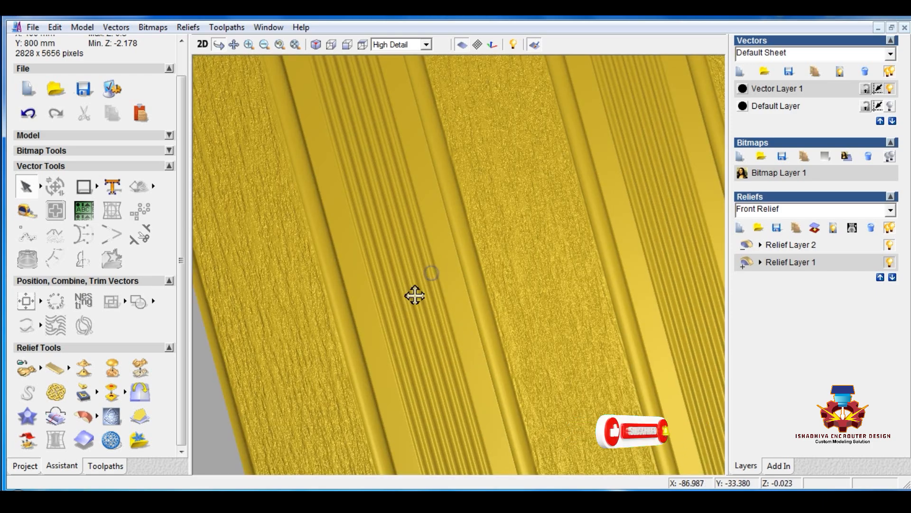
middle_drag(415, 295, 400, 309)
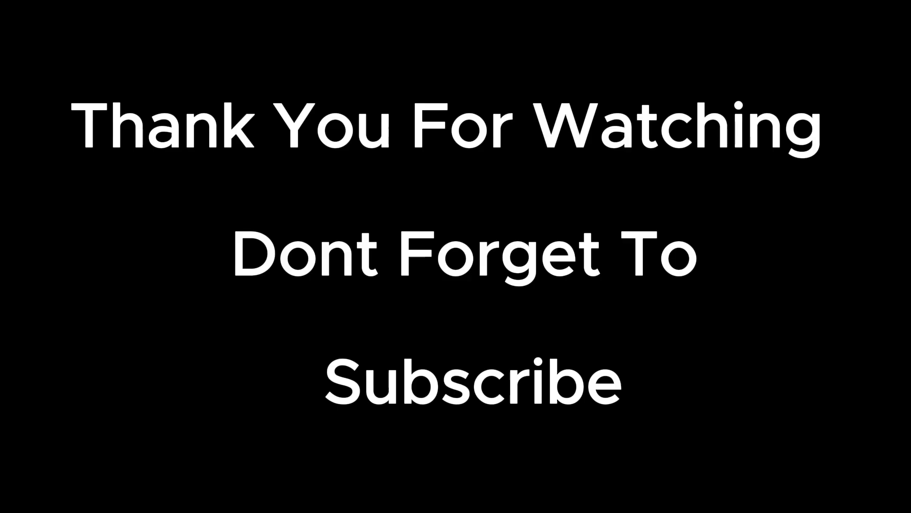